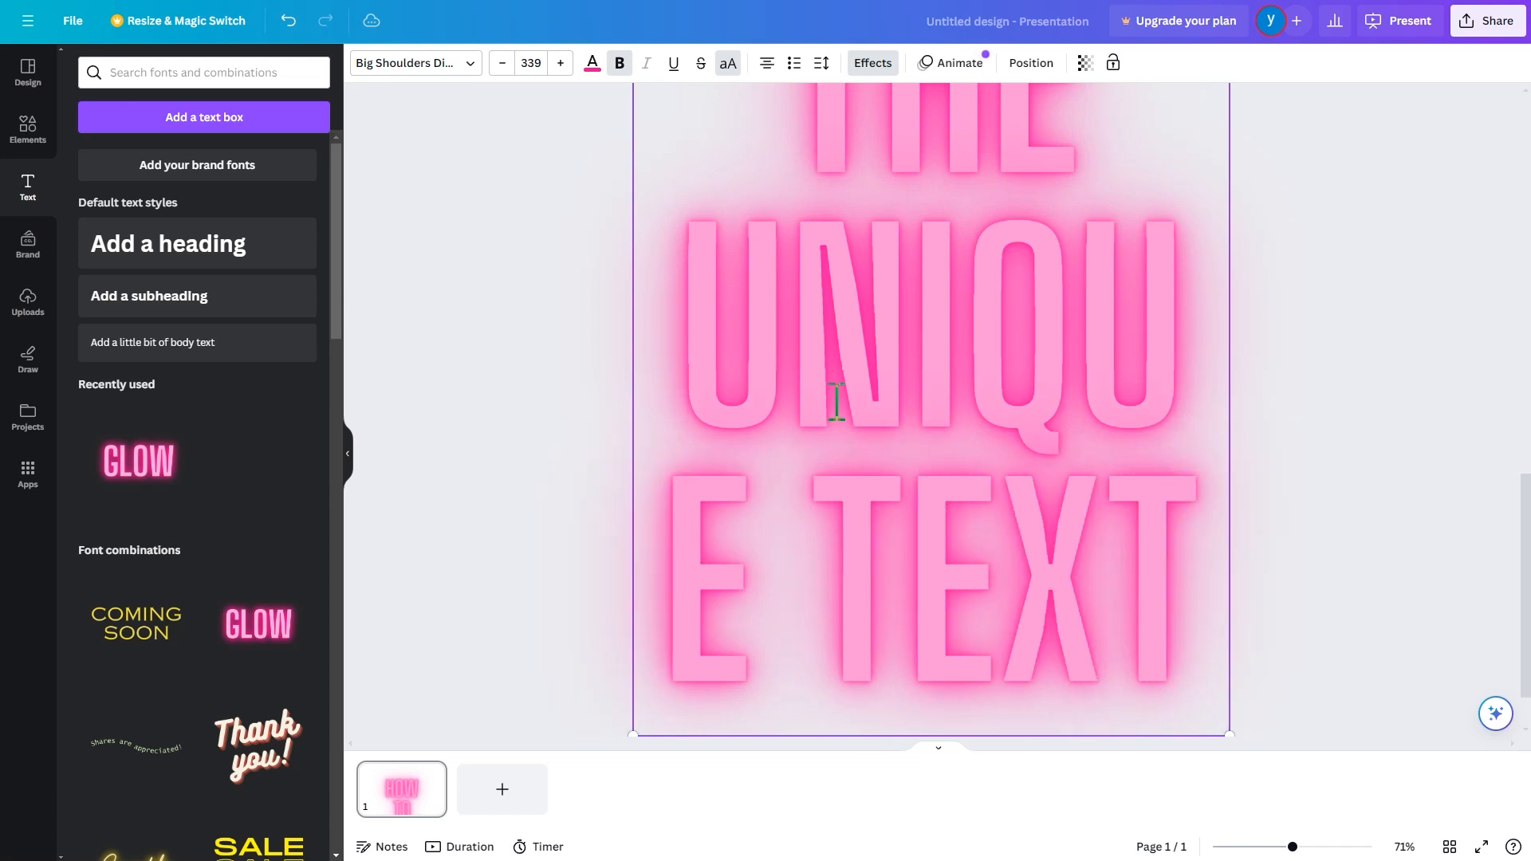
Step: Set the font size of the neon title text to 144
left_click(529, 63)
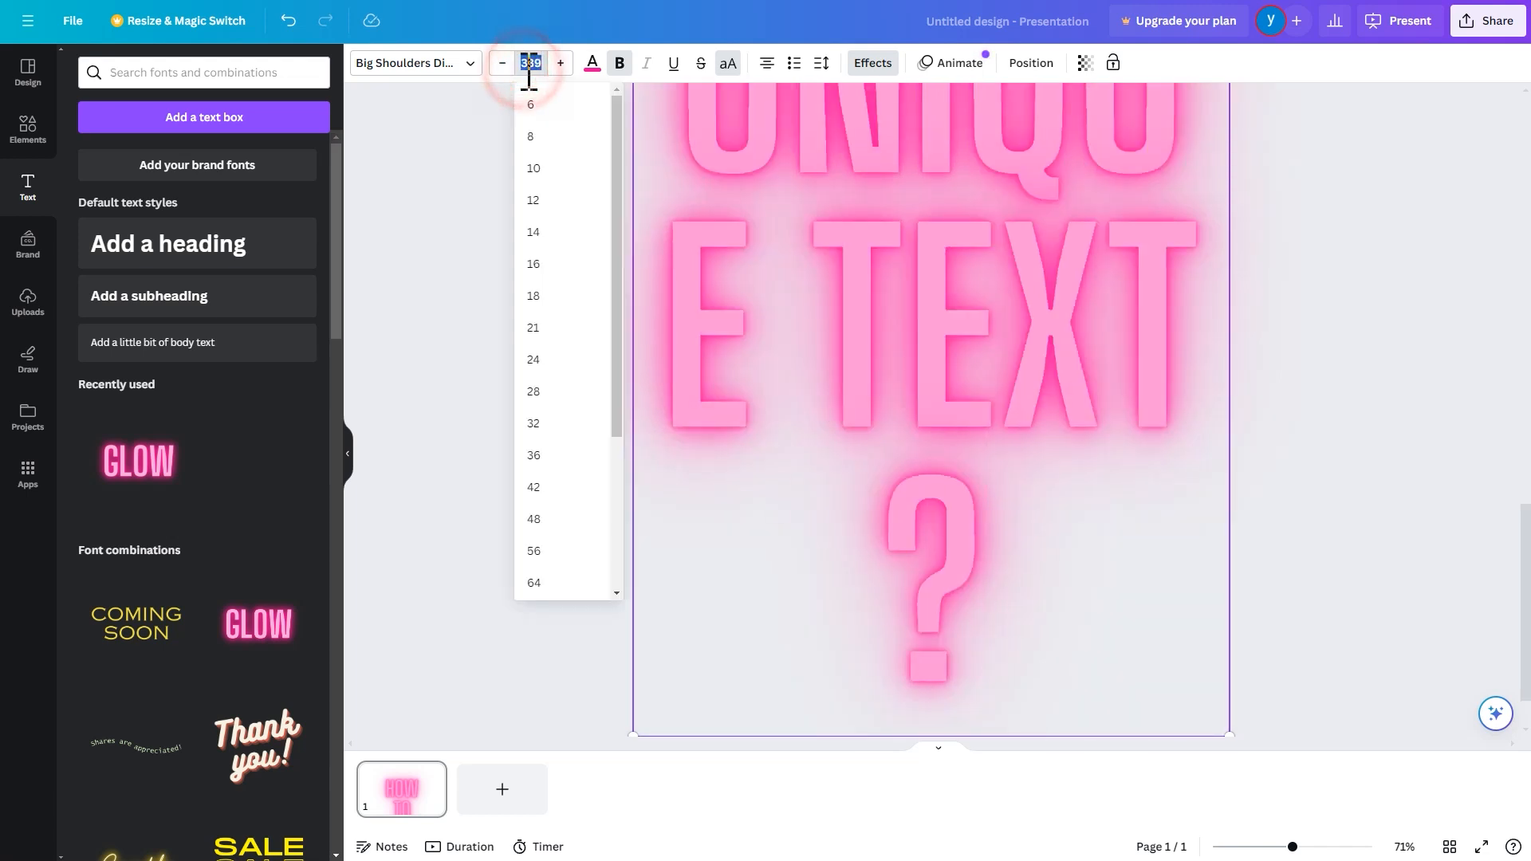
left_click_drag(610, 239, 587, 567)
left_click(567, 575)
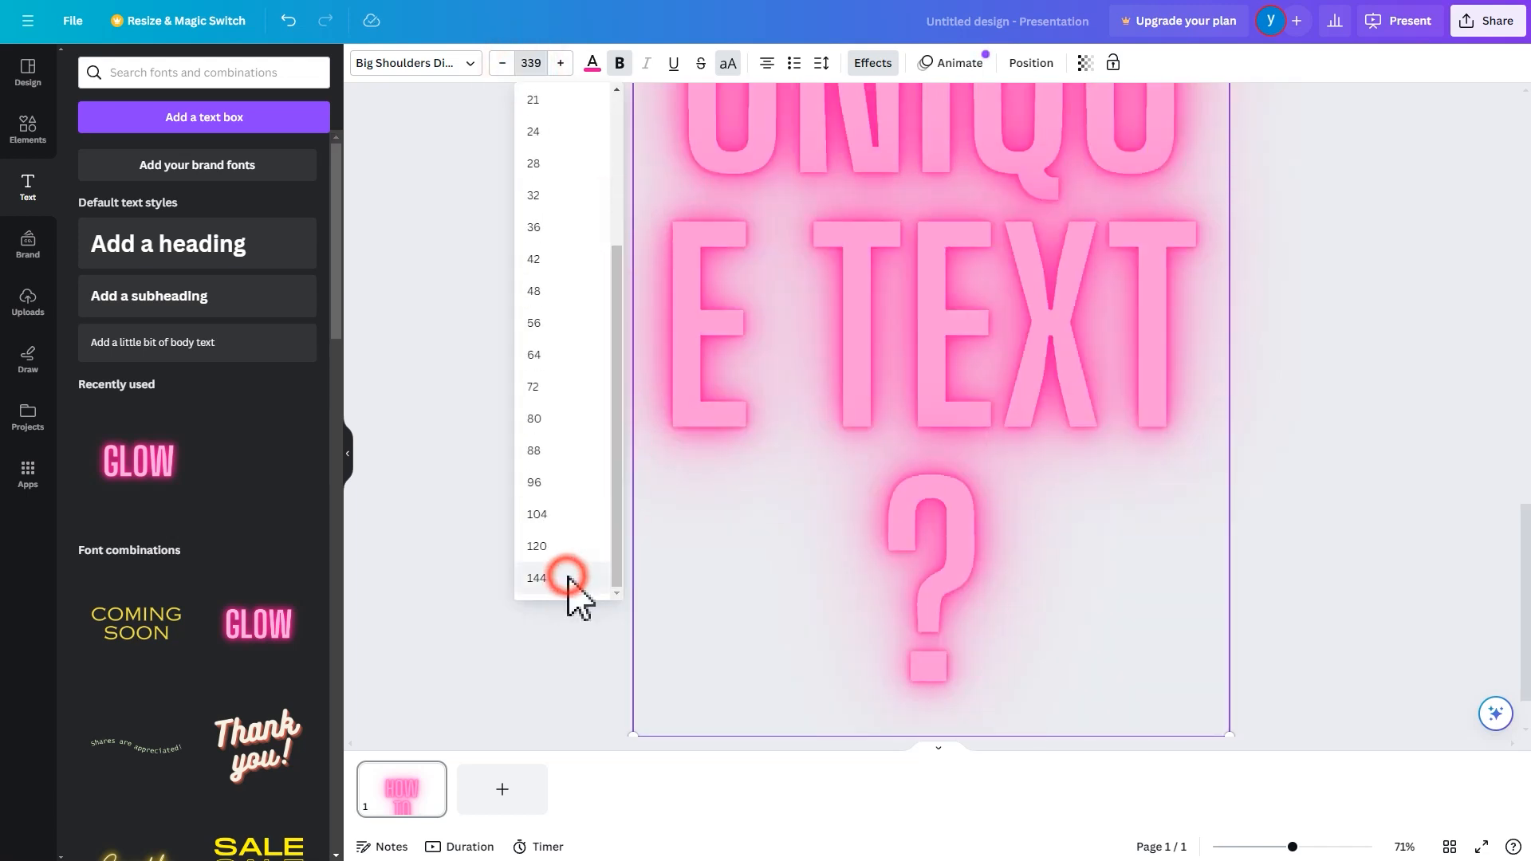
Step: Apply the Glitch effect to the title text with an offset of 33 and a direction of 31
left_click(869, 65)
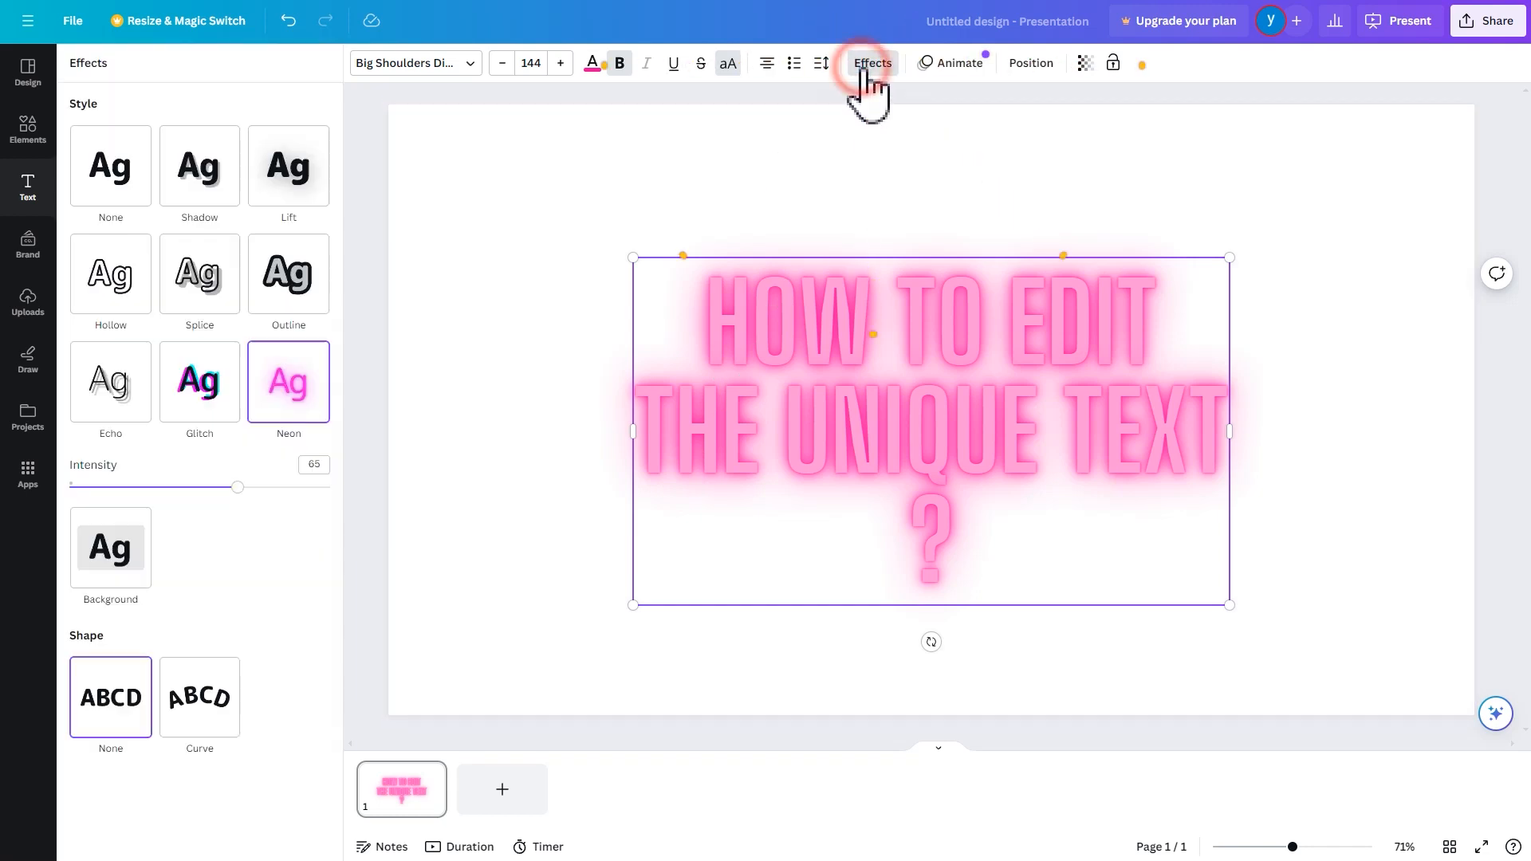
left_click(195, 403)
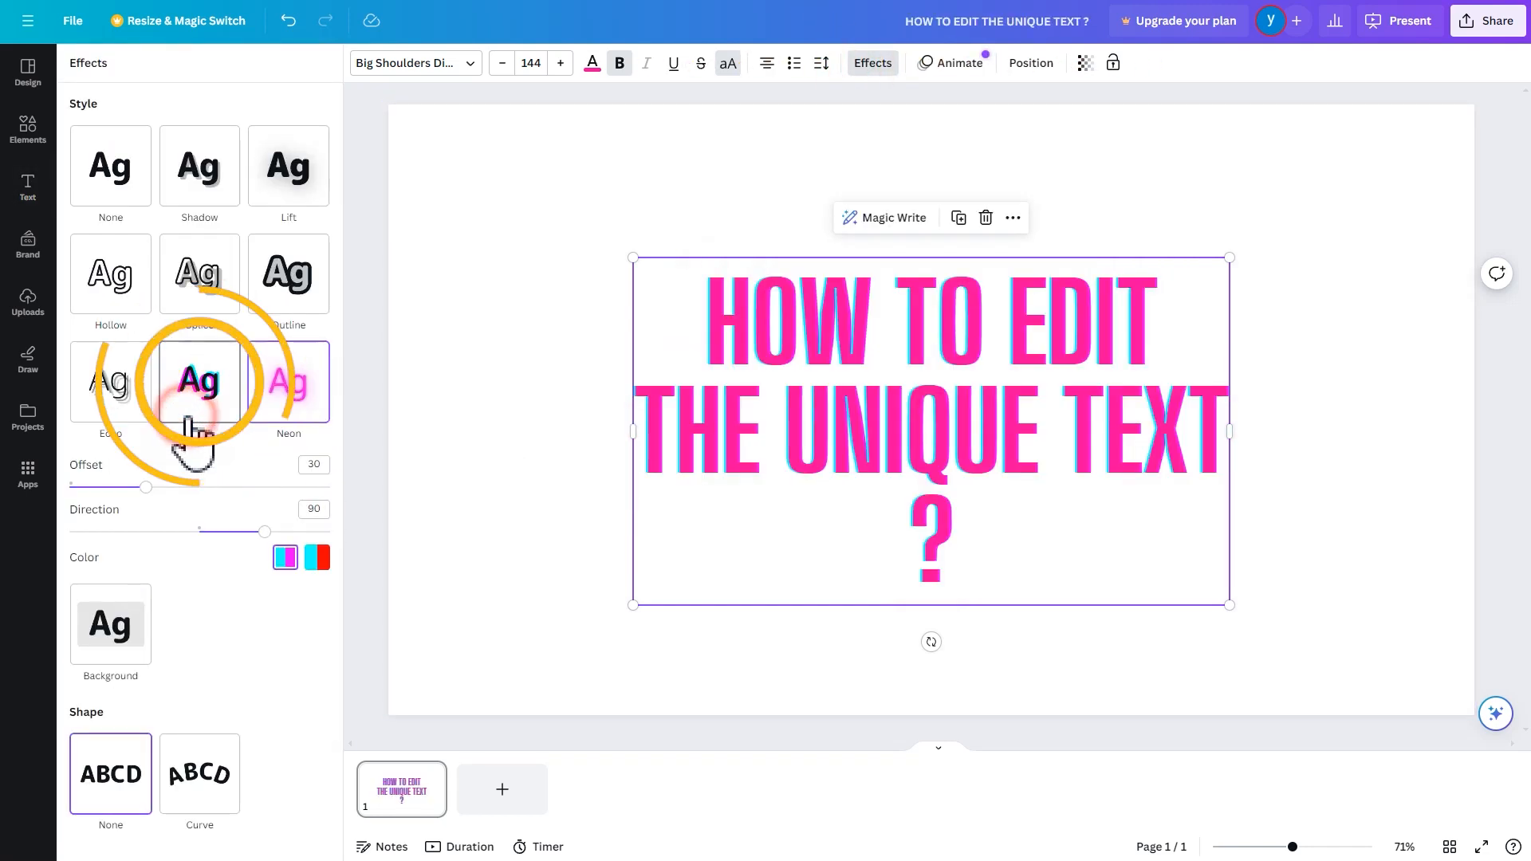
left_click_drag(150, 488, 223, 532)
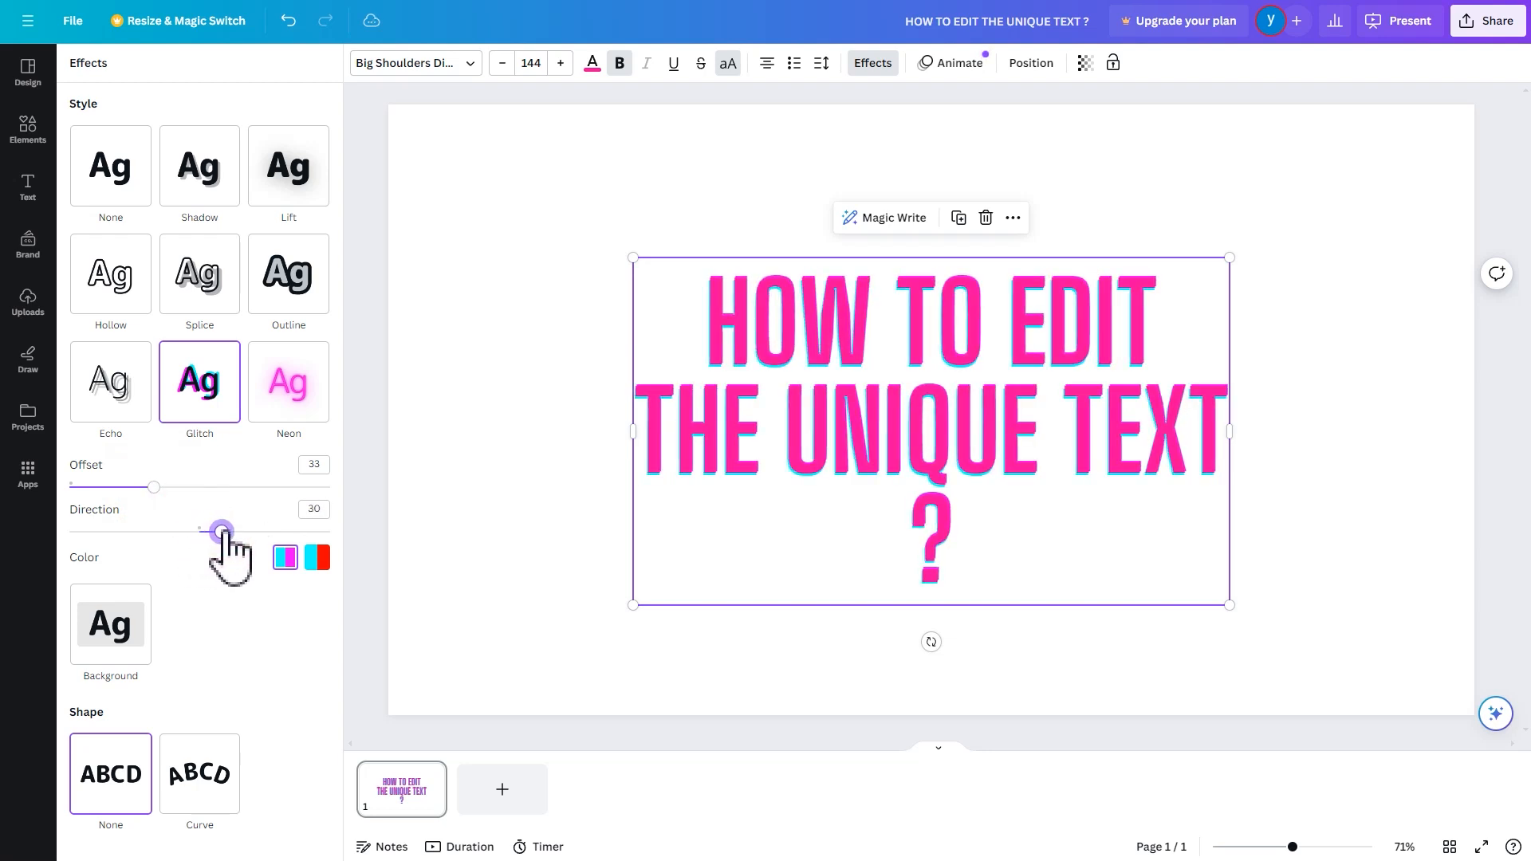
Step: Shape the title text into a curve flatter than the default and give it the Merge text animation
left_click(218, 775)
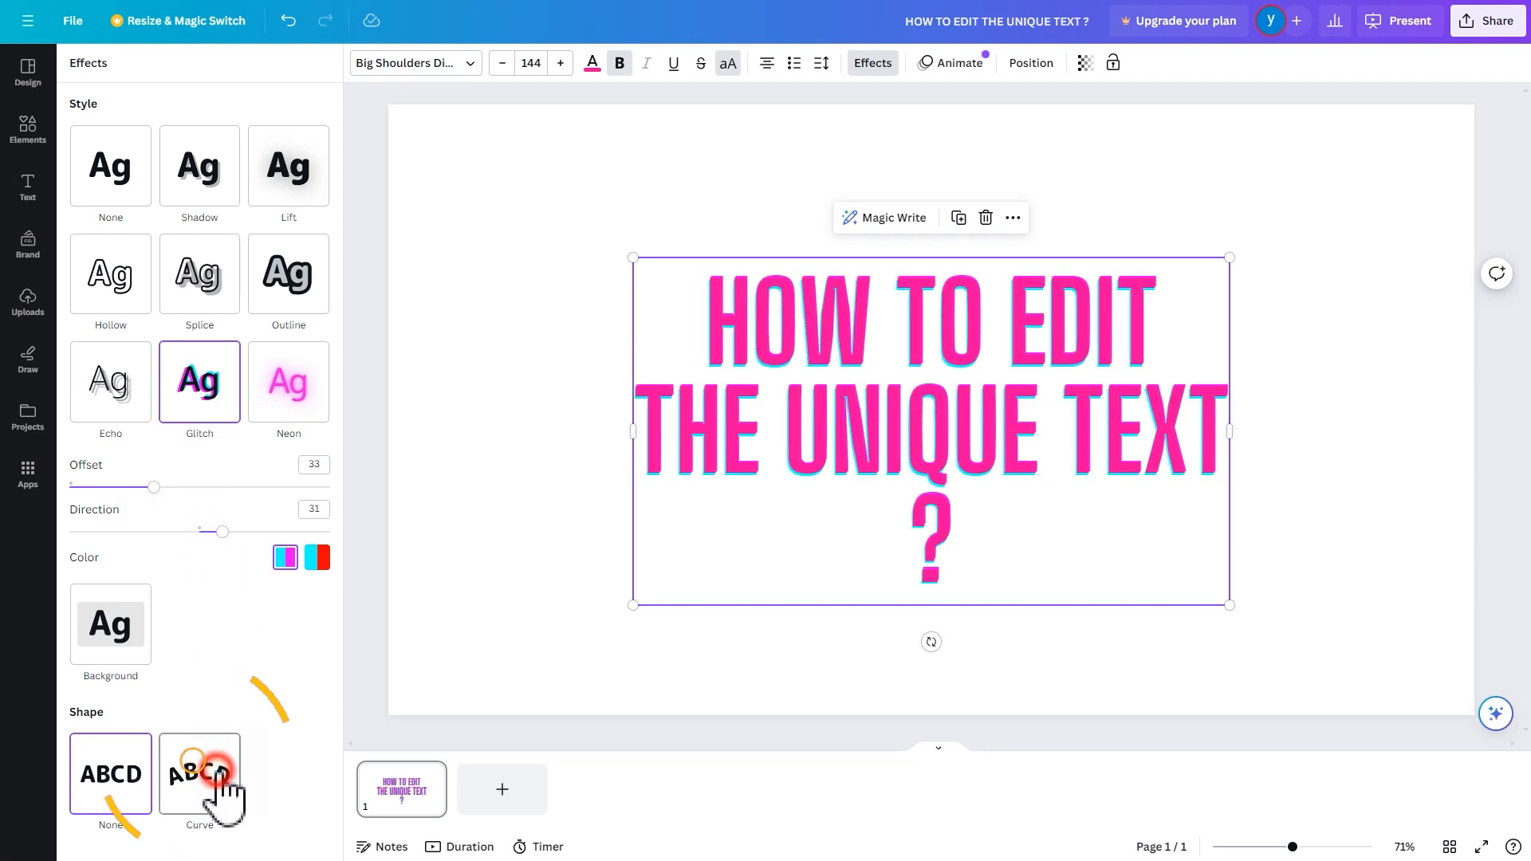
scroll(256, 686, "down", 1)
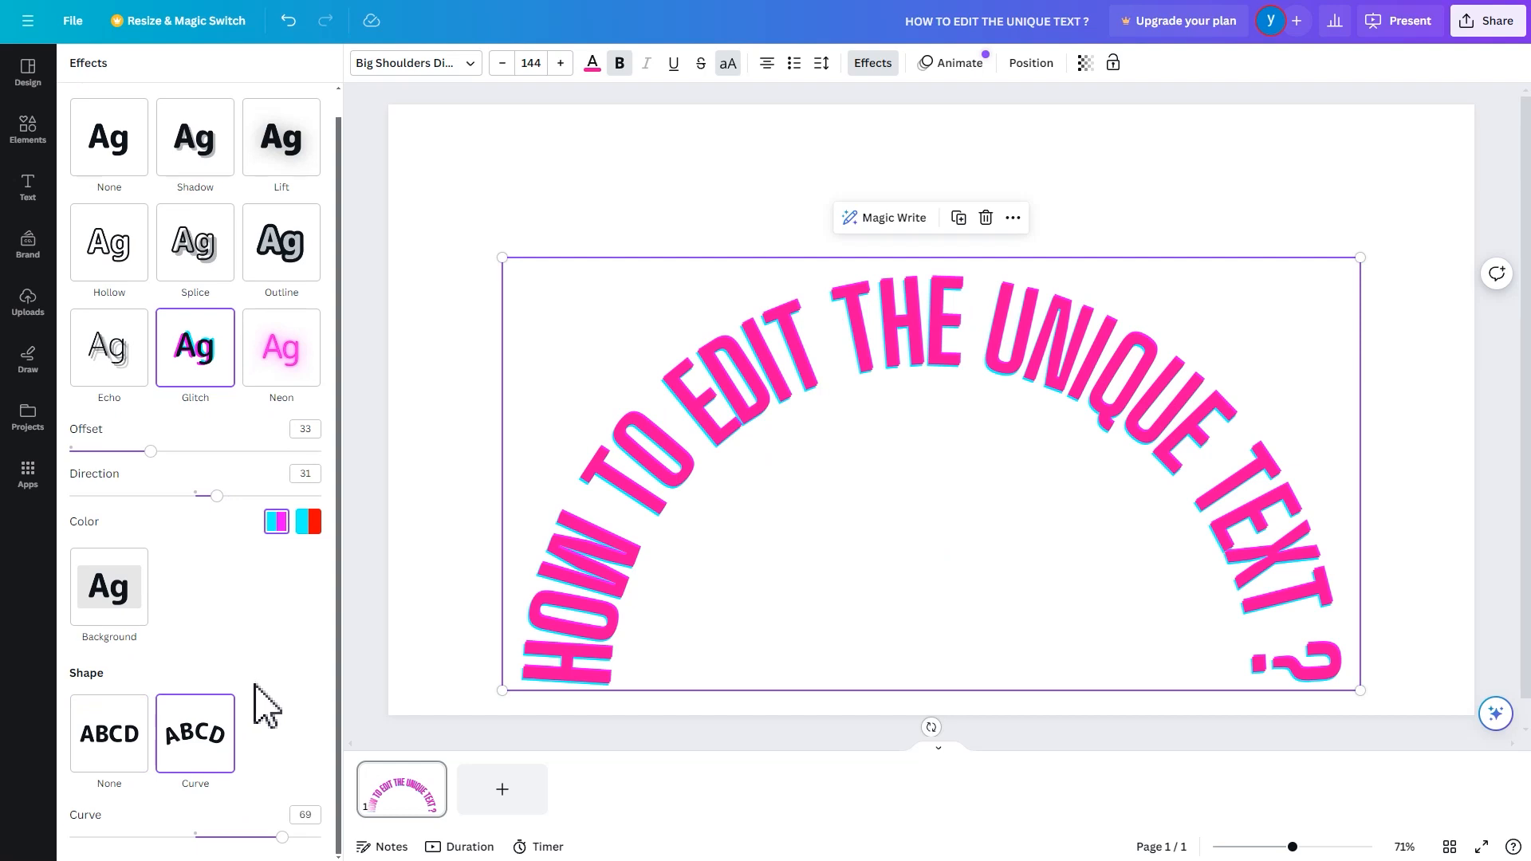
left_click_drag(250, 839, 261, 837)
left_click(926, 72)
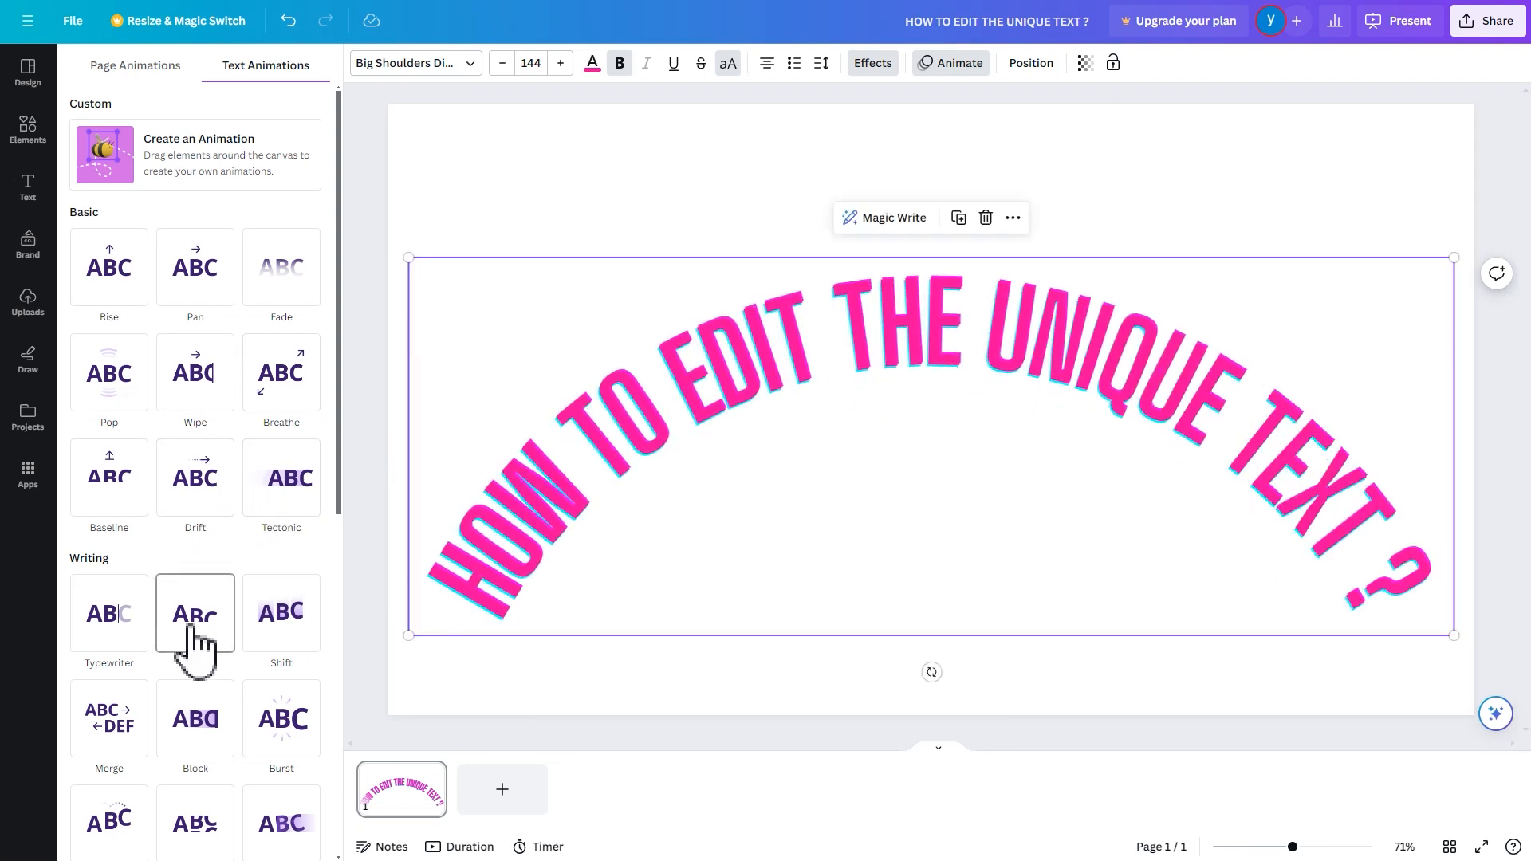
left_click(111, 722)
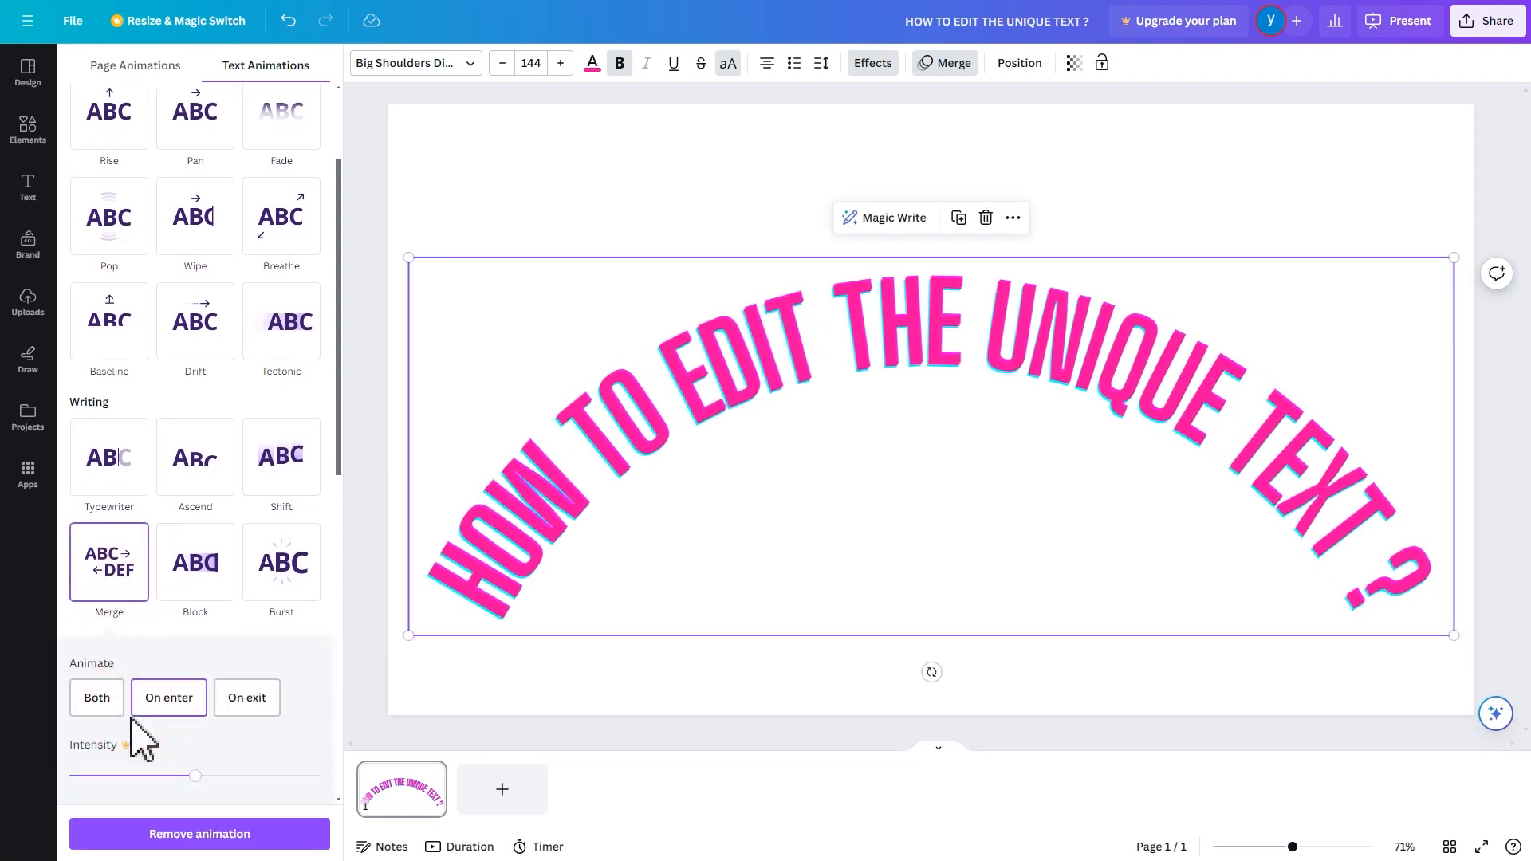
Step: Add a second page and insert the "Feeling Fancy" font combination on it
left_click(491, 806)
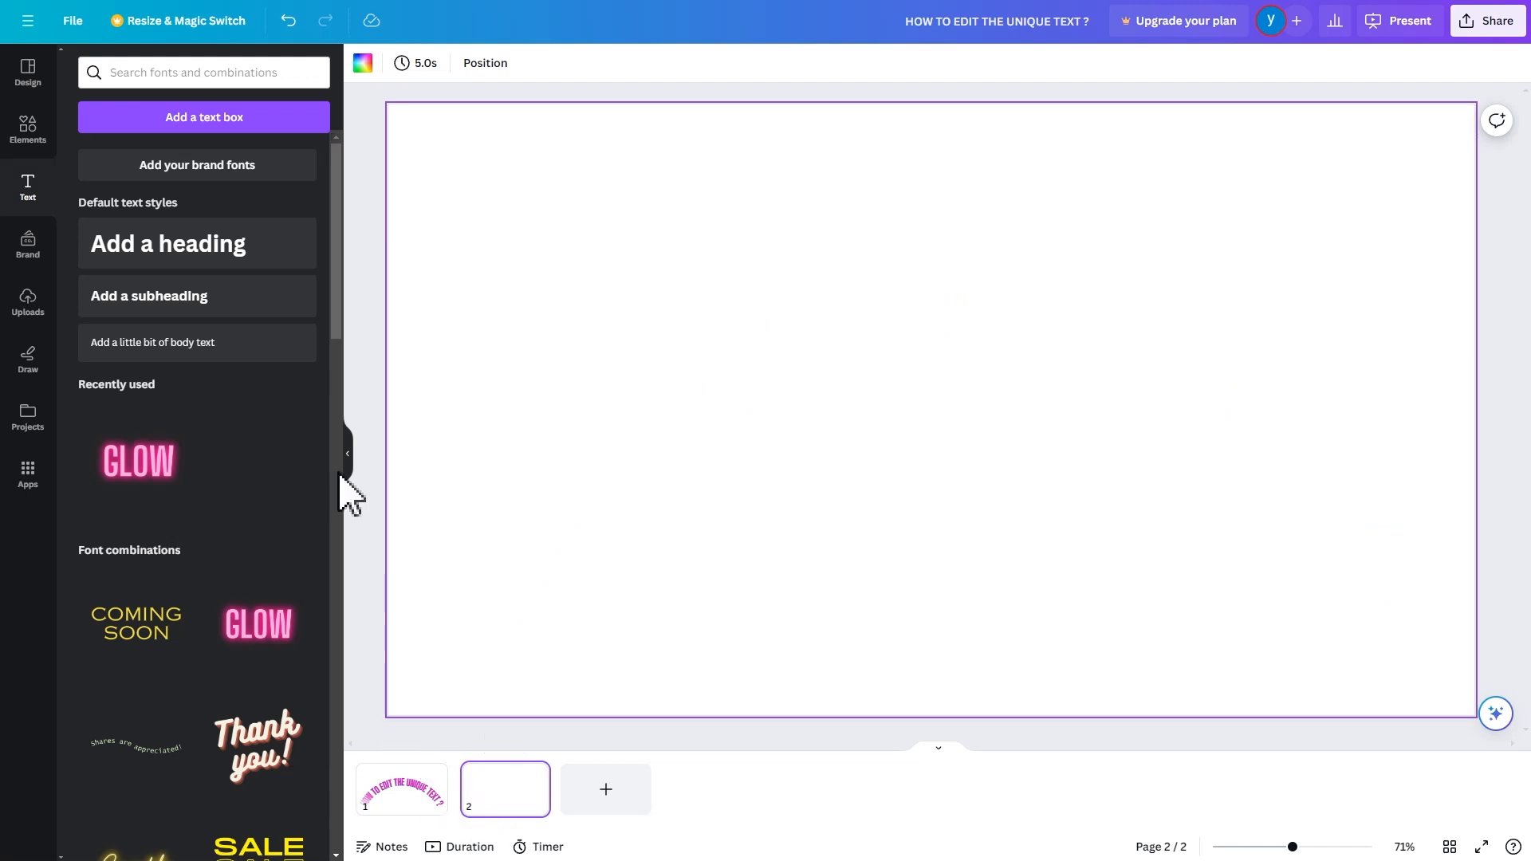
scroll(311, 519, "down", 15)
scroll(302, 626, "up", 1)
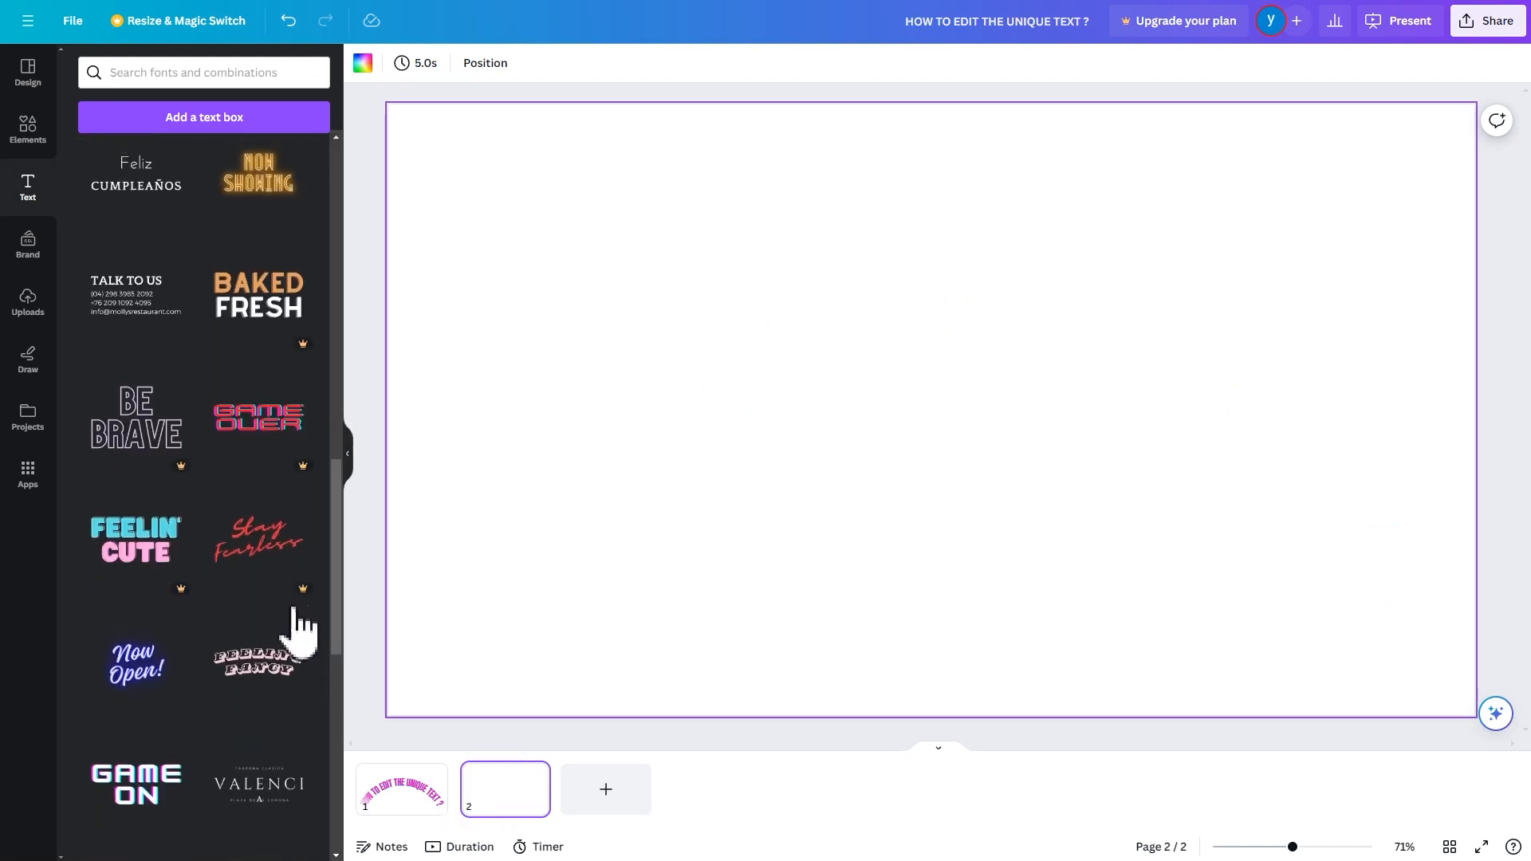
left_click(279, 666)
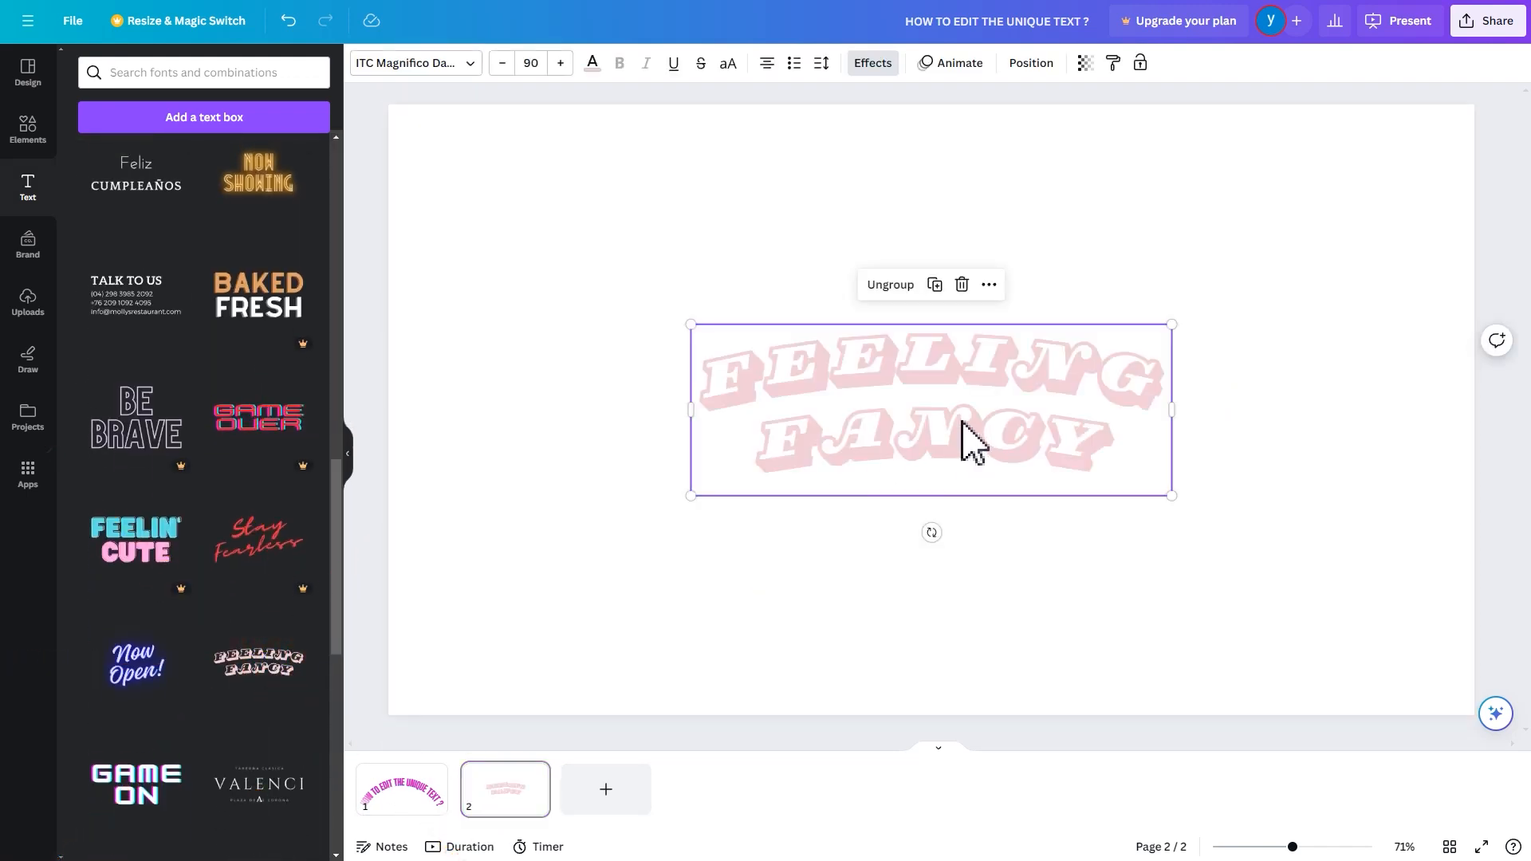
Step: Replace the wording of the two-line text group with "CREATE" on the upper line and "VIDEO" on the lower line
left_click(967, 421)
left_click_drag(1085, 445, 757, 456)
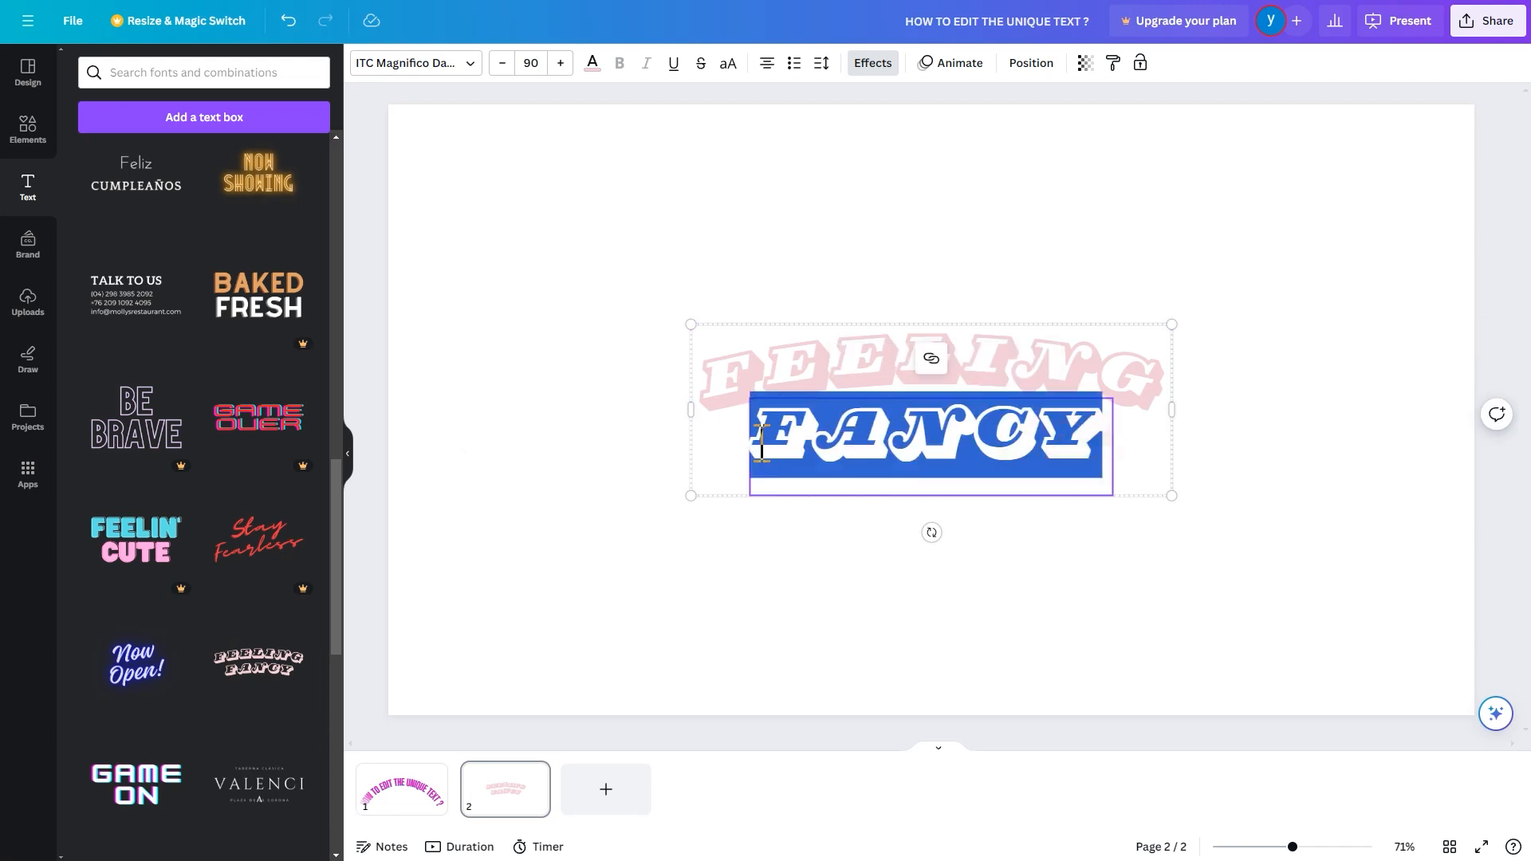
type("VIDEO")
left_click(833, 371)
left_click(833, 371)
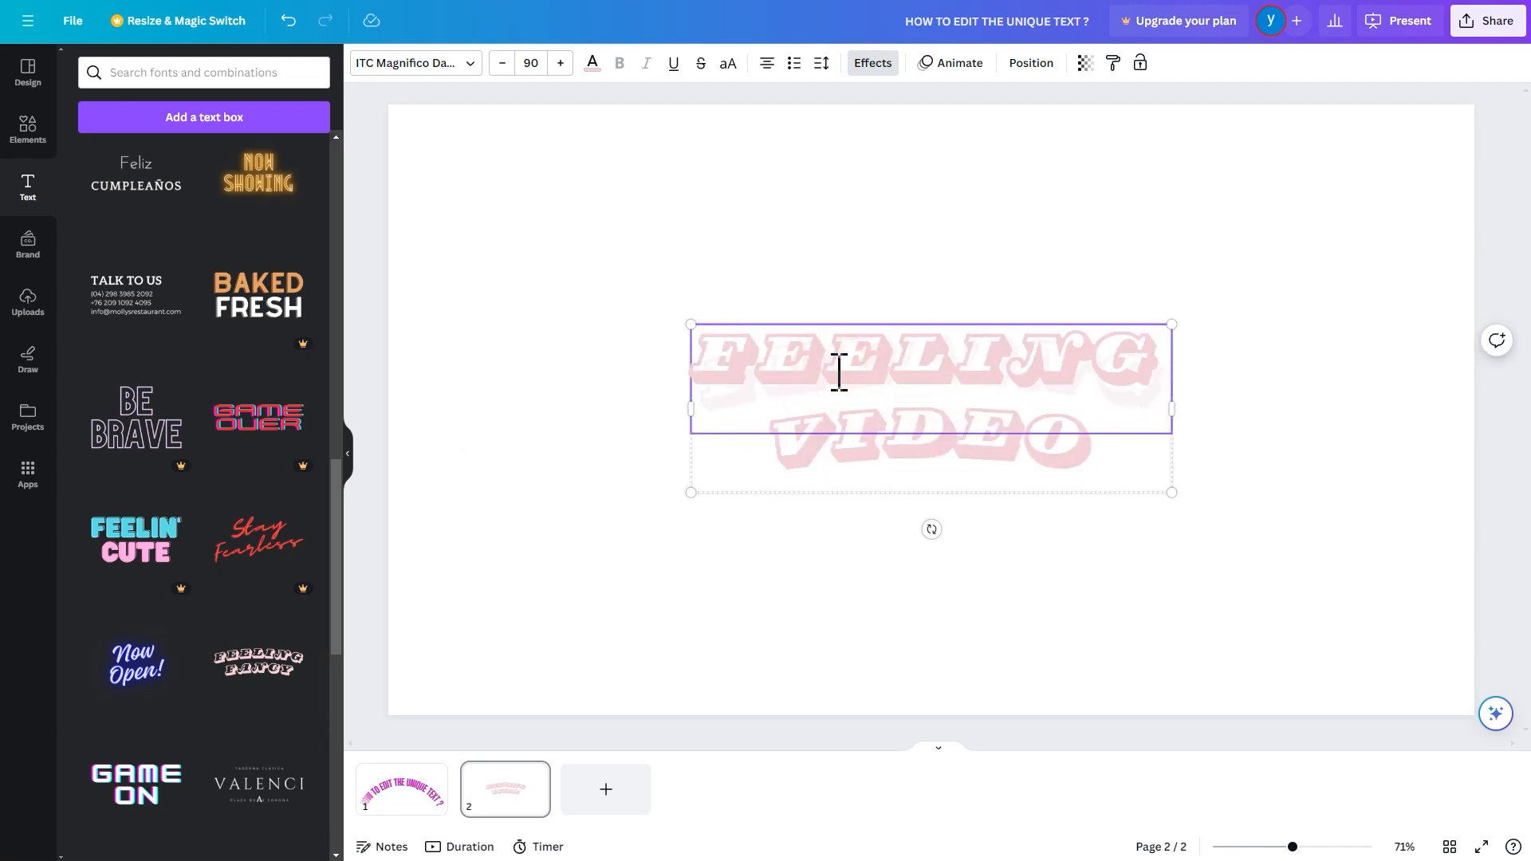
left_click_drag(741, 359, 1160, 359)
type("CREATE")
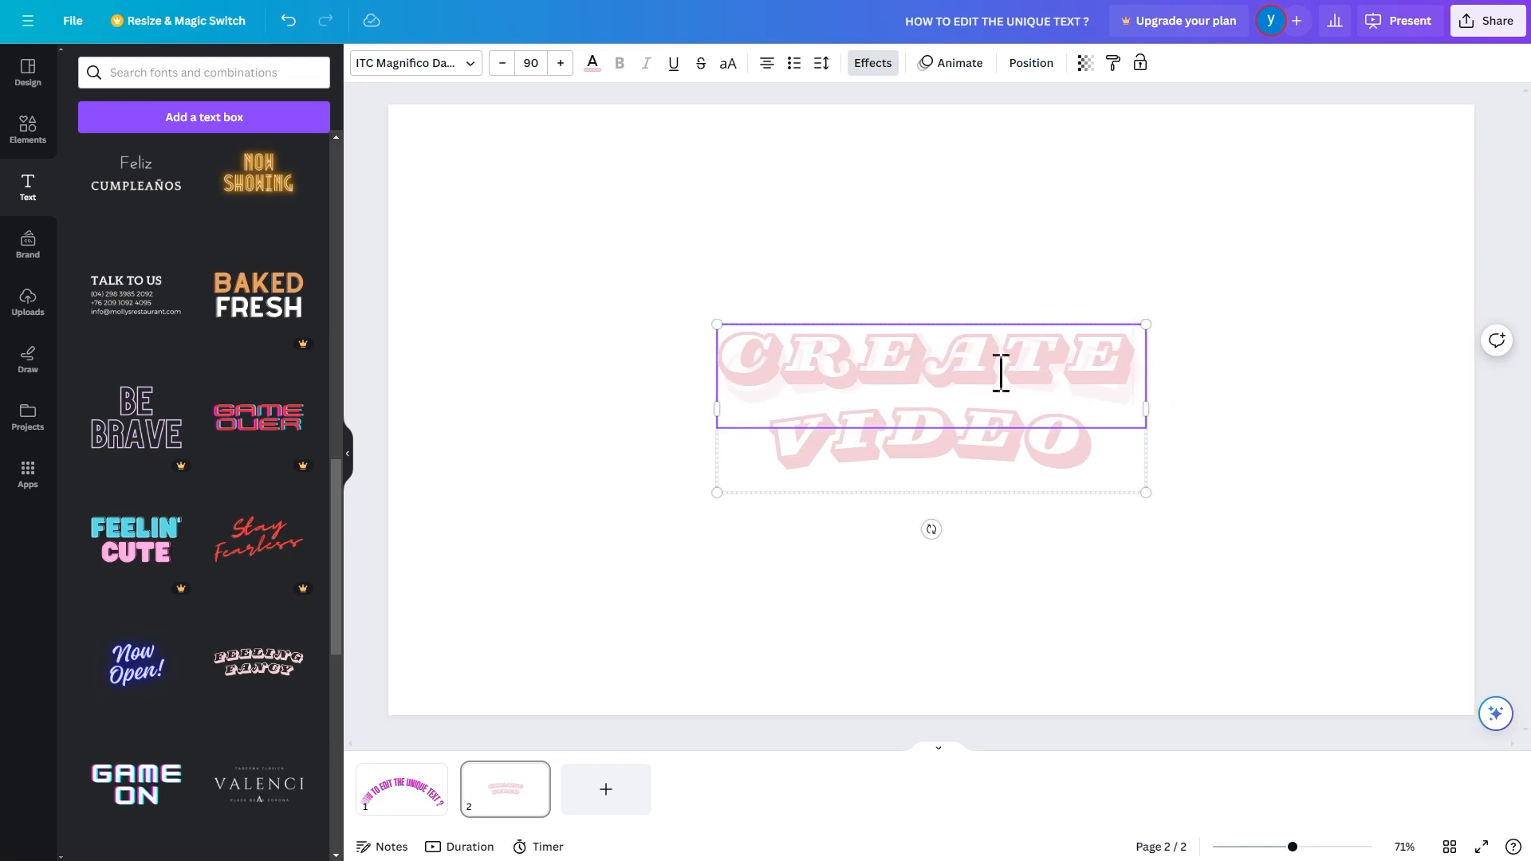
Step: Set the font size of both the CREATE and VIDEO lines to 104
left_click(531, 63)
left_click(618, 227)
left_click_drag(620, 234, 586, 522)
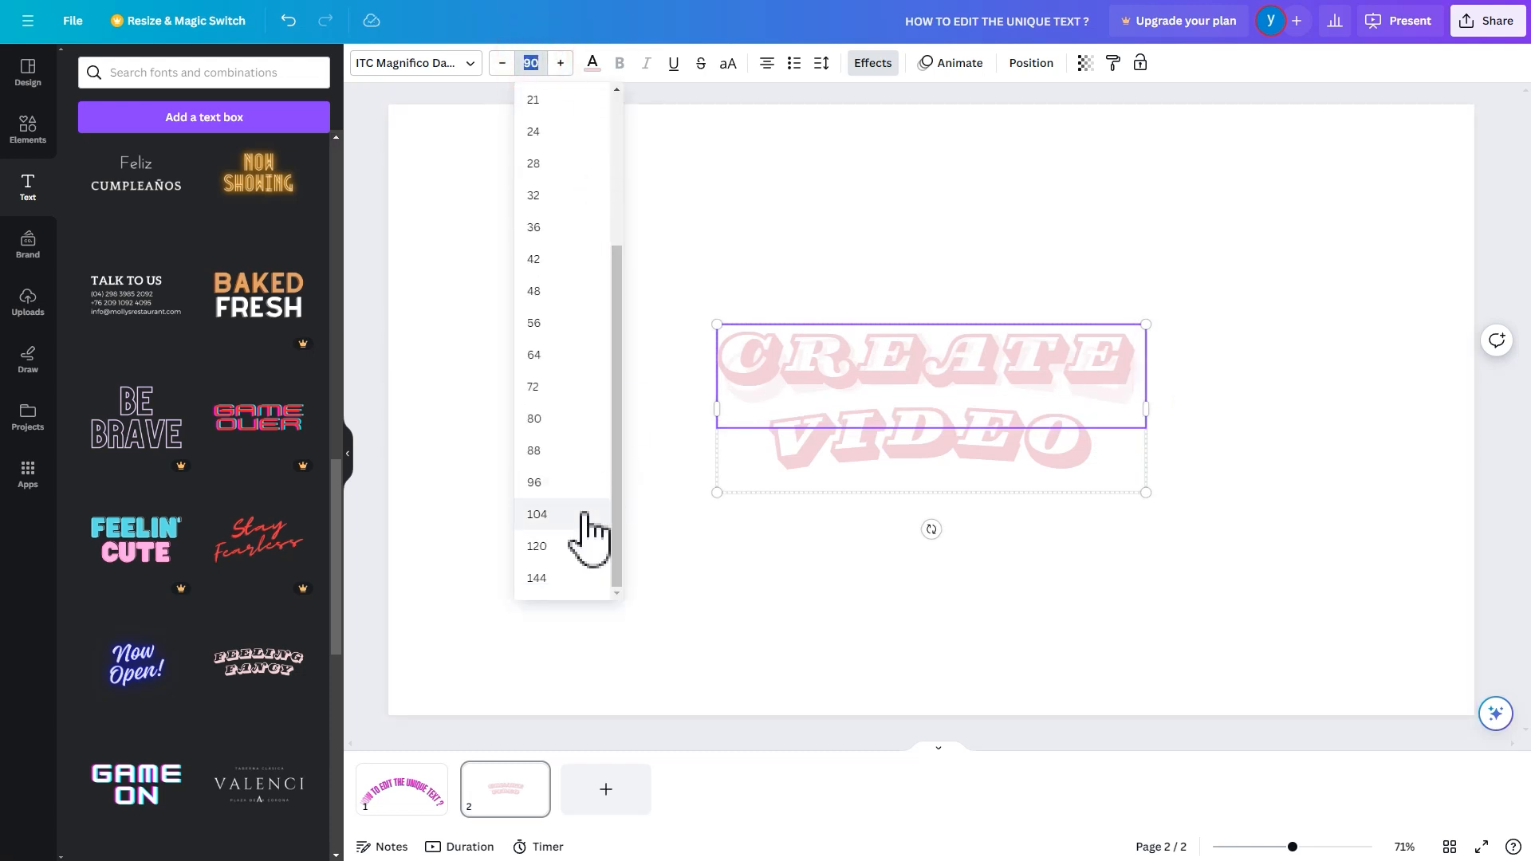
left_click(586, 519)
left_click(872, 455)
left_click(531, 63)
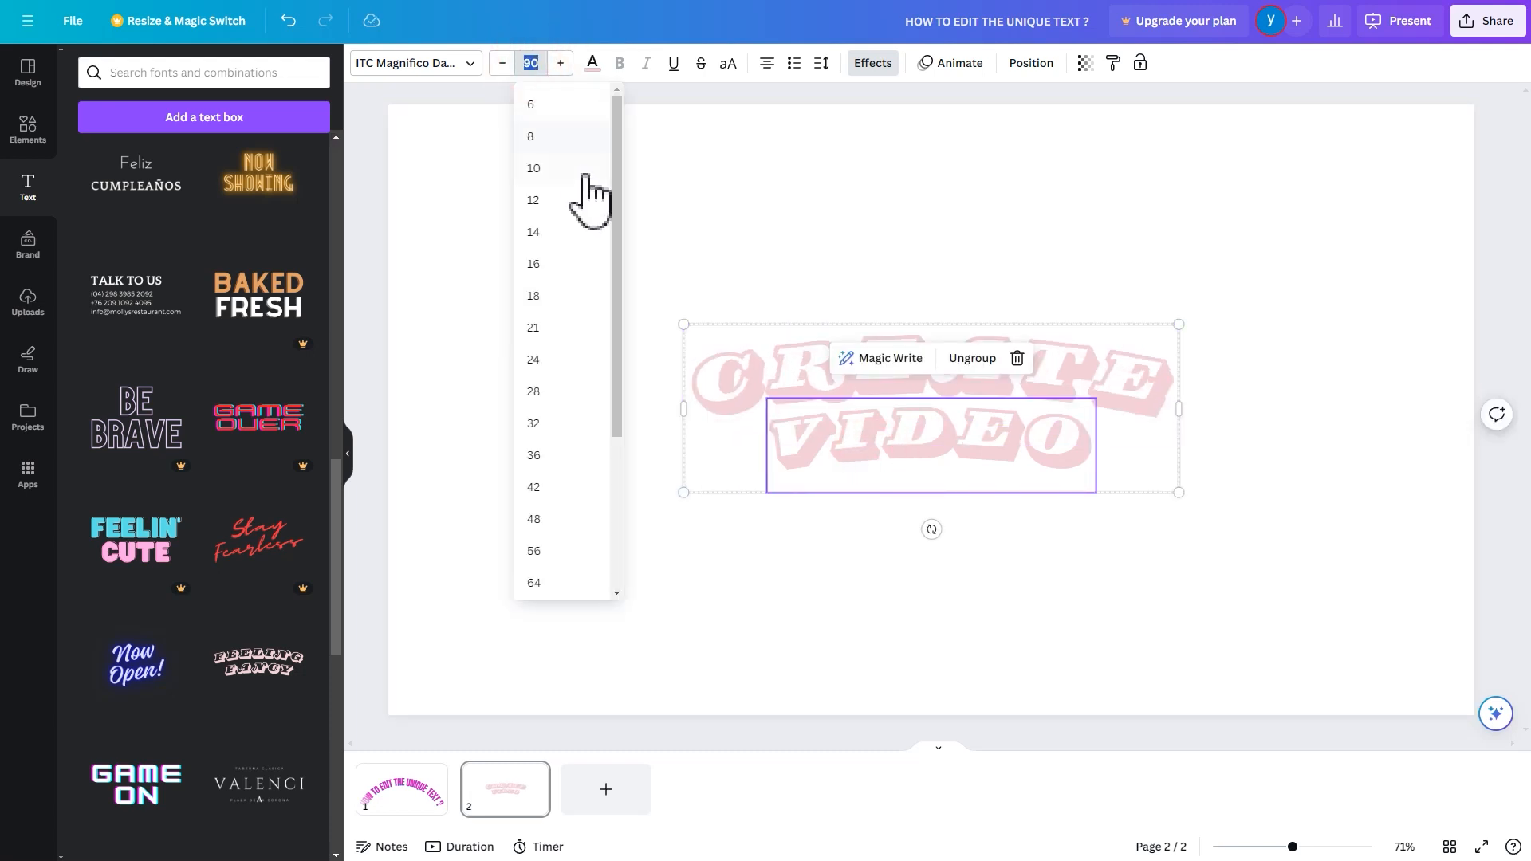
left_click_drag(611, 195, 632, 447)
left_click(564, 537)
Step: Apply the Neon effect to the whole CREATE VIDEO group and browse its text animations
left_click_drag(1154, 541, 703, 334)
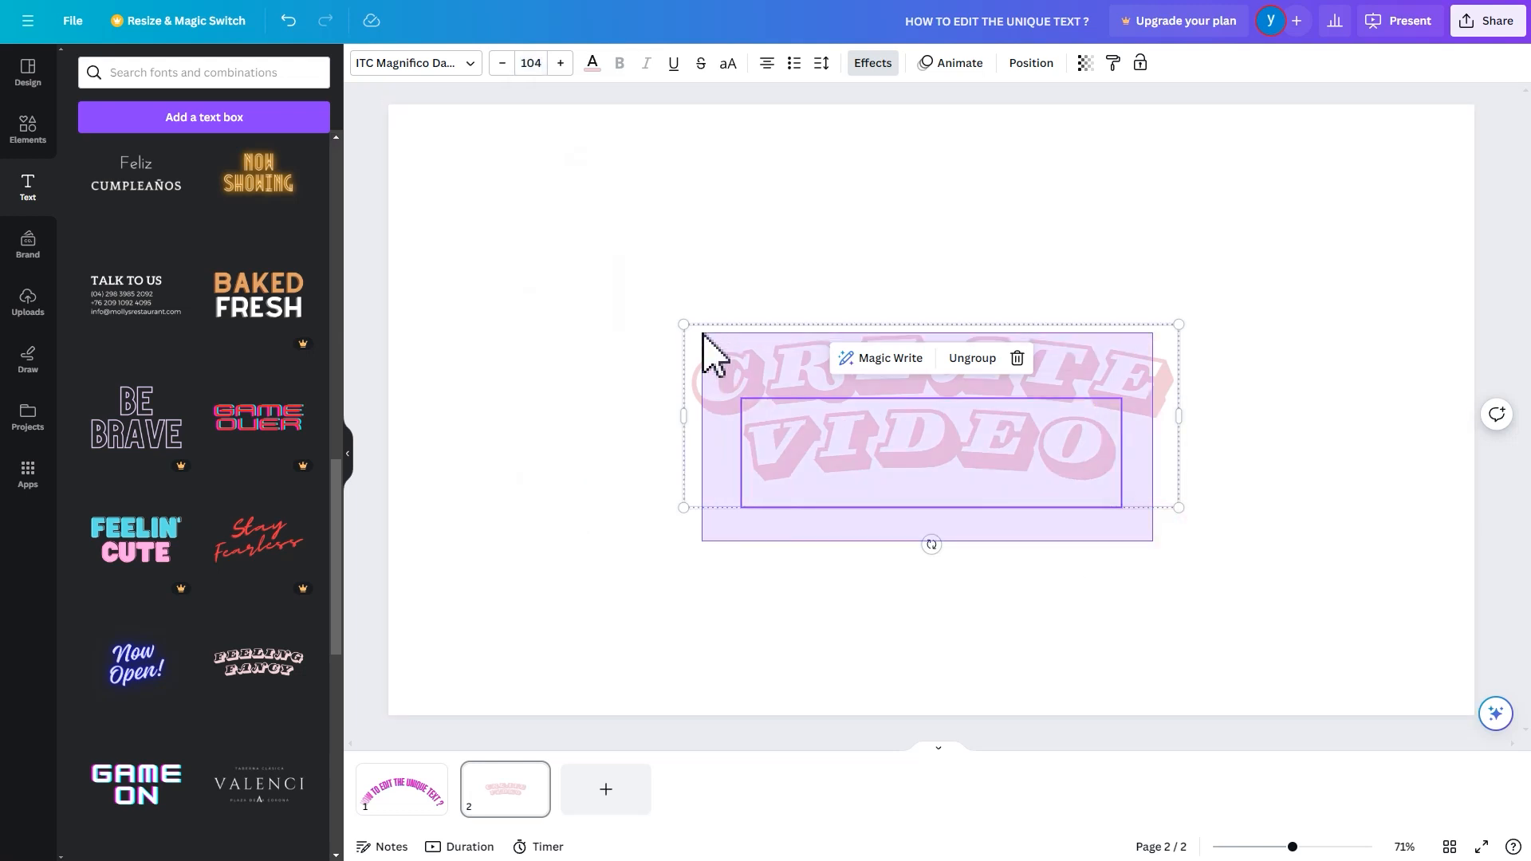
left_click(872, 63)
left_click(288, 382)
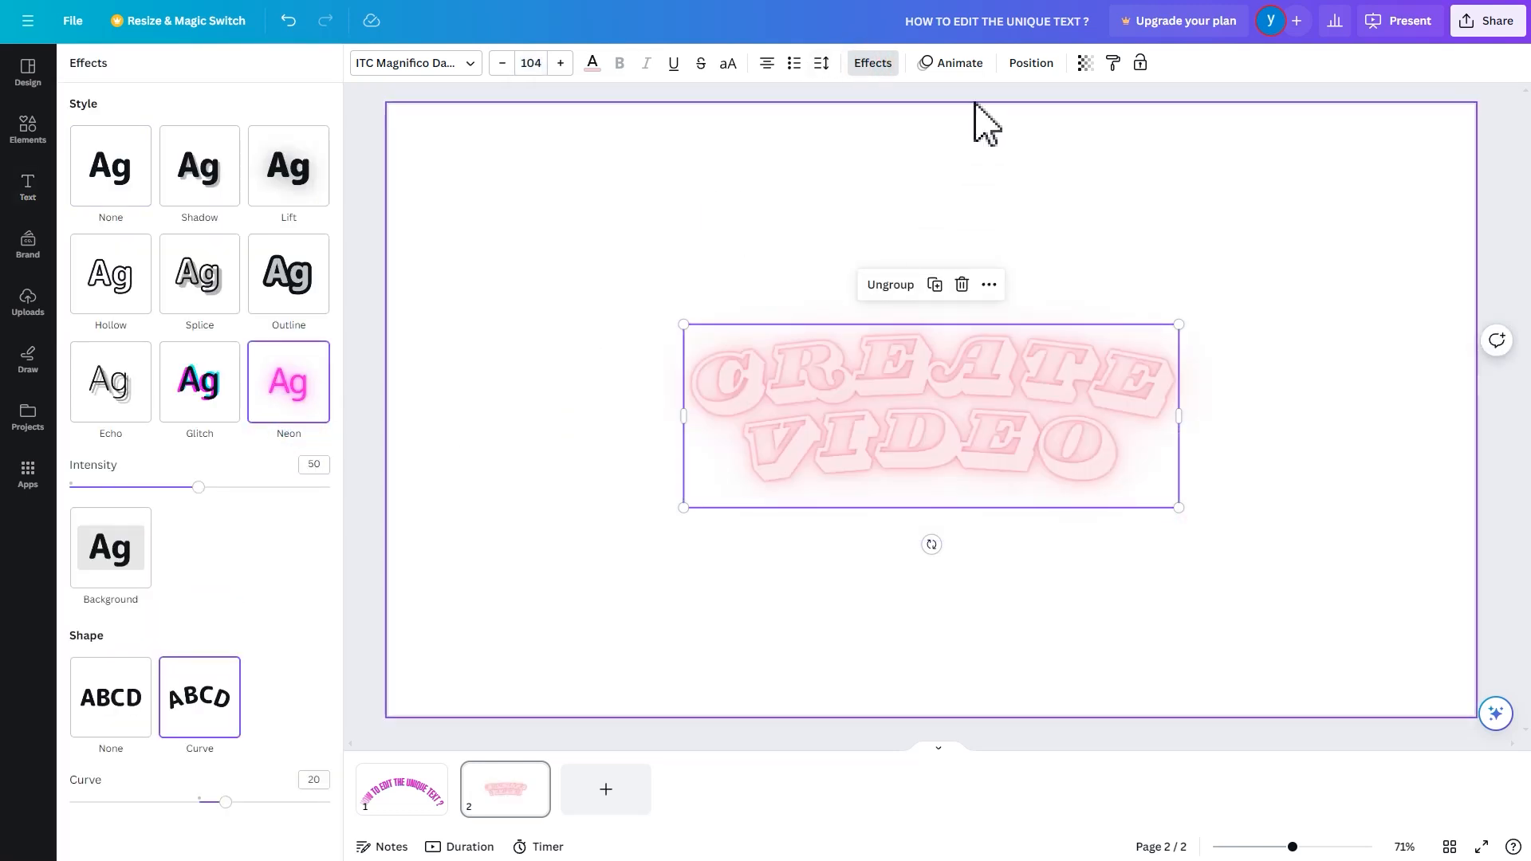
left_click(957, 63)
scroll(331, 374, "down", 5)
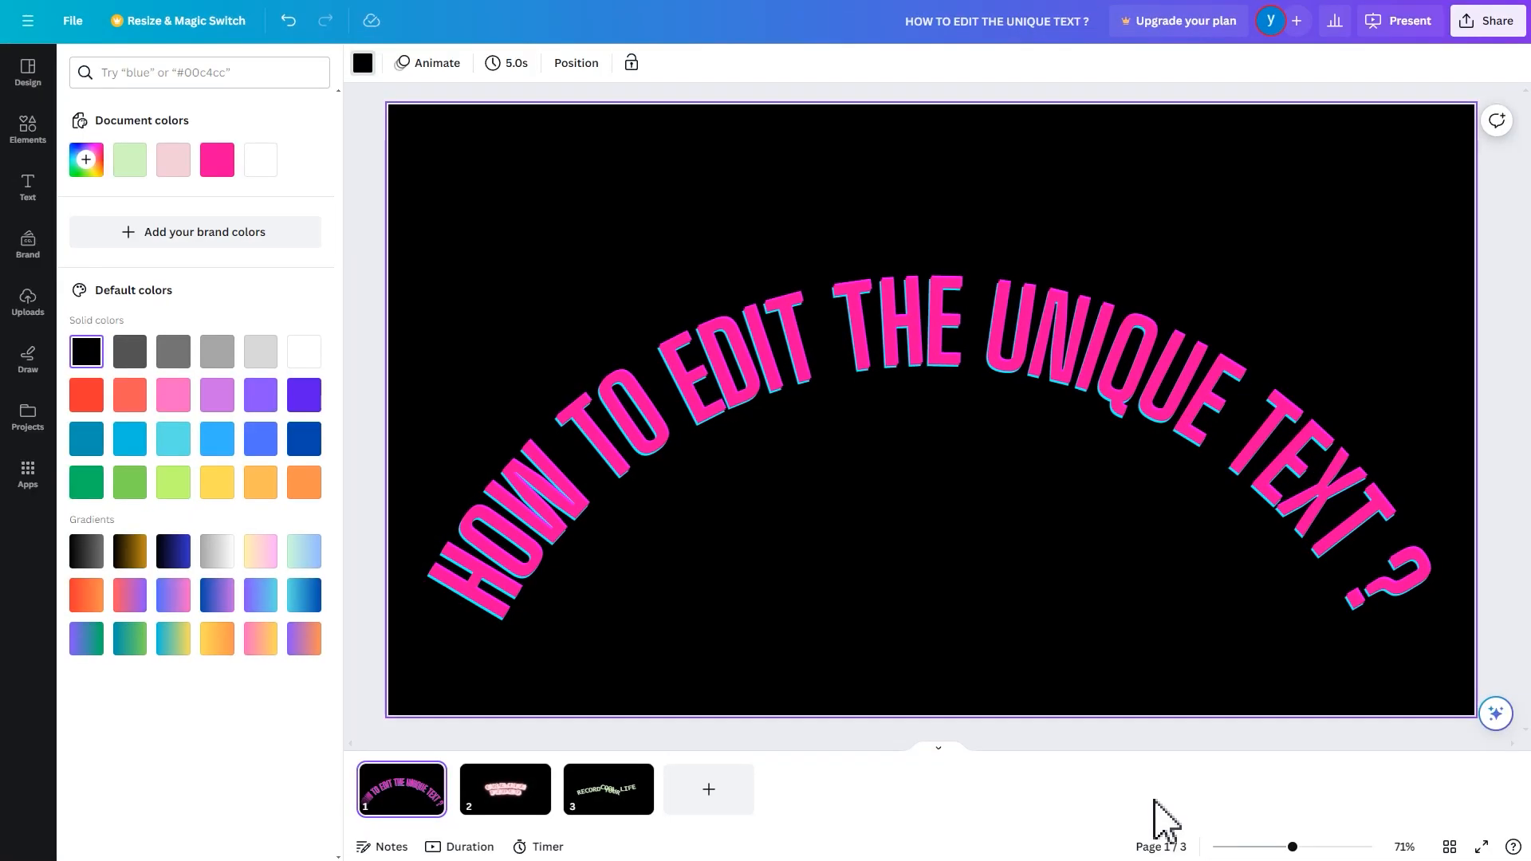
Step: Download all three pages of the design as a GIF
left_click(1496, 31)
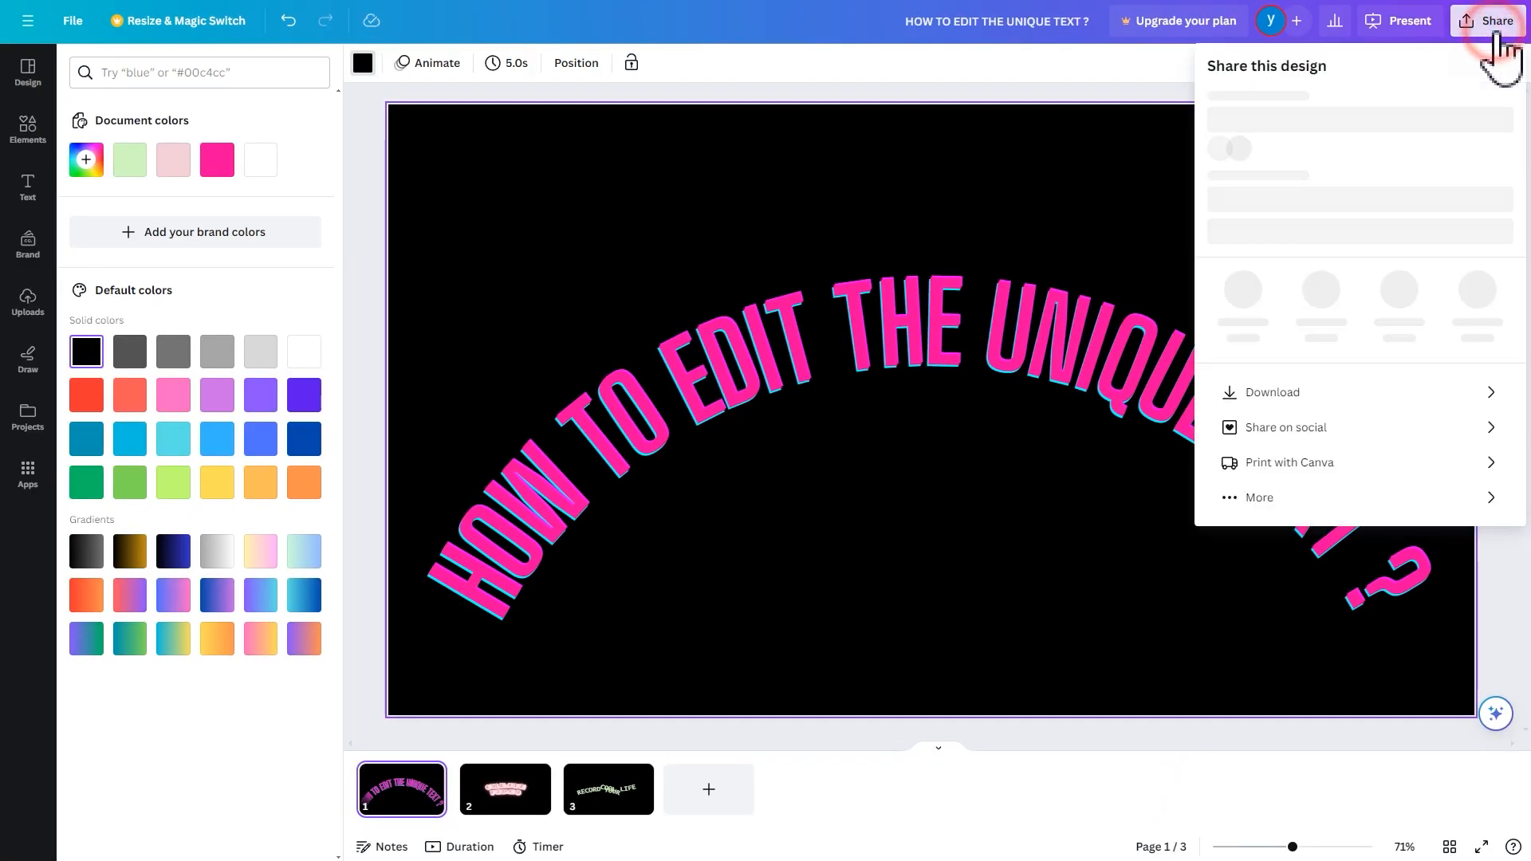
left_click(1431, 430)
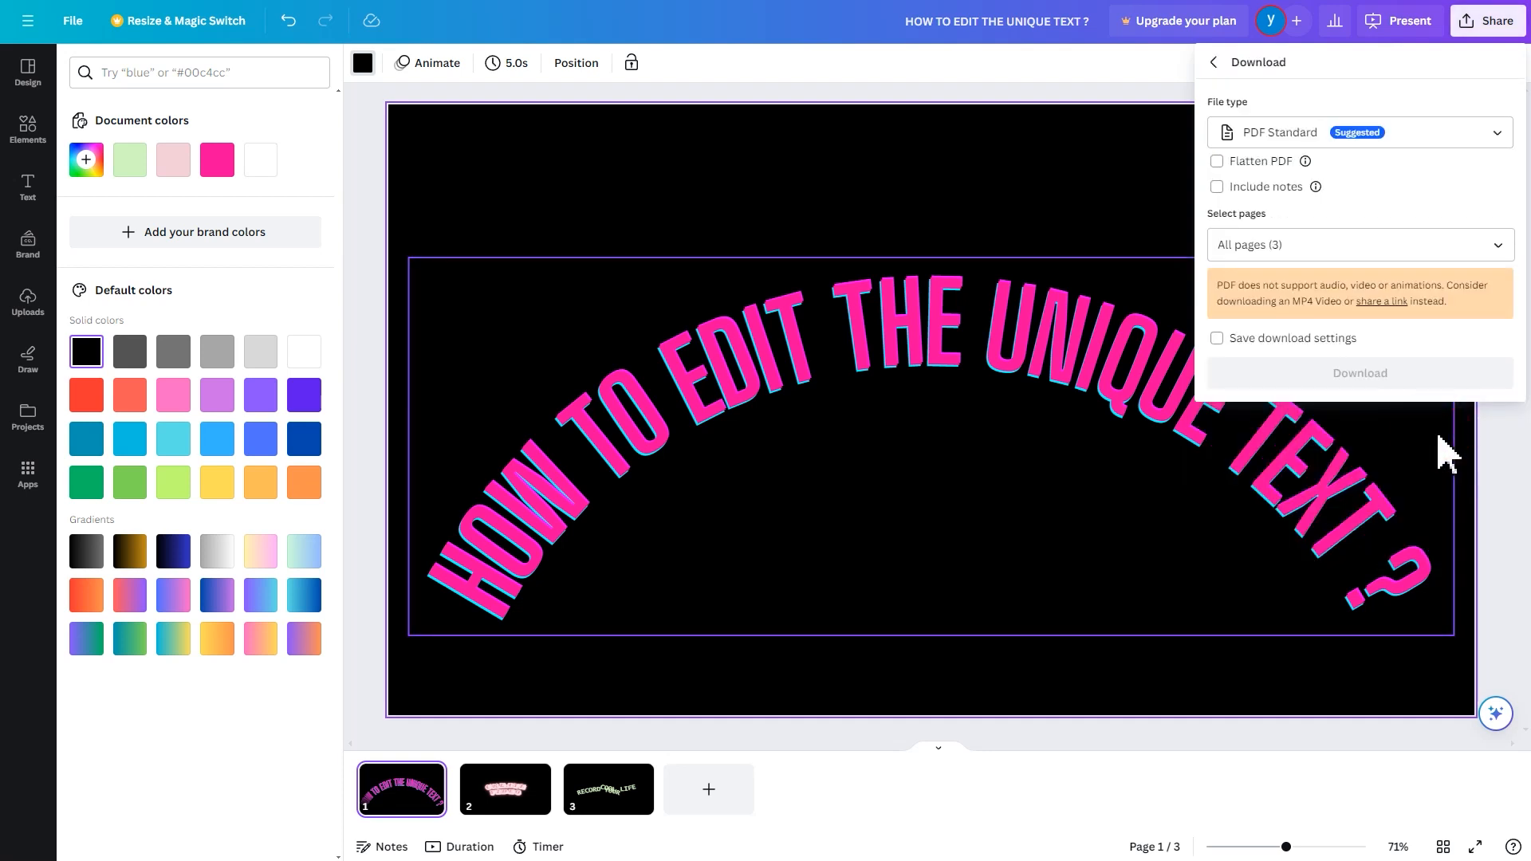
left_click(1485, 135)
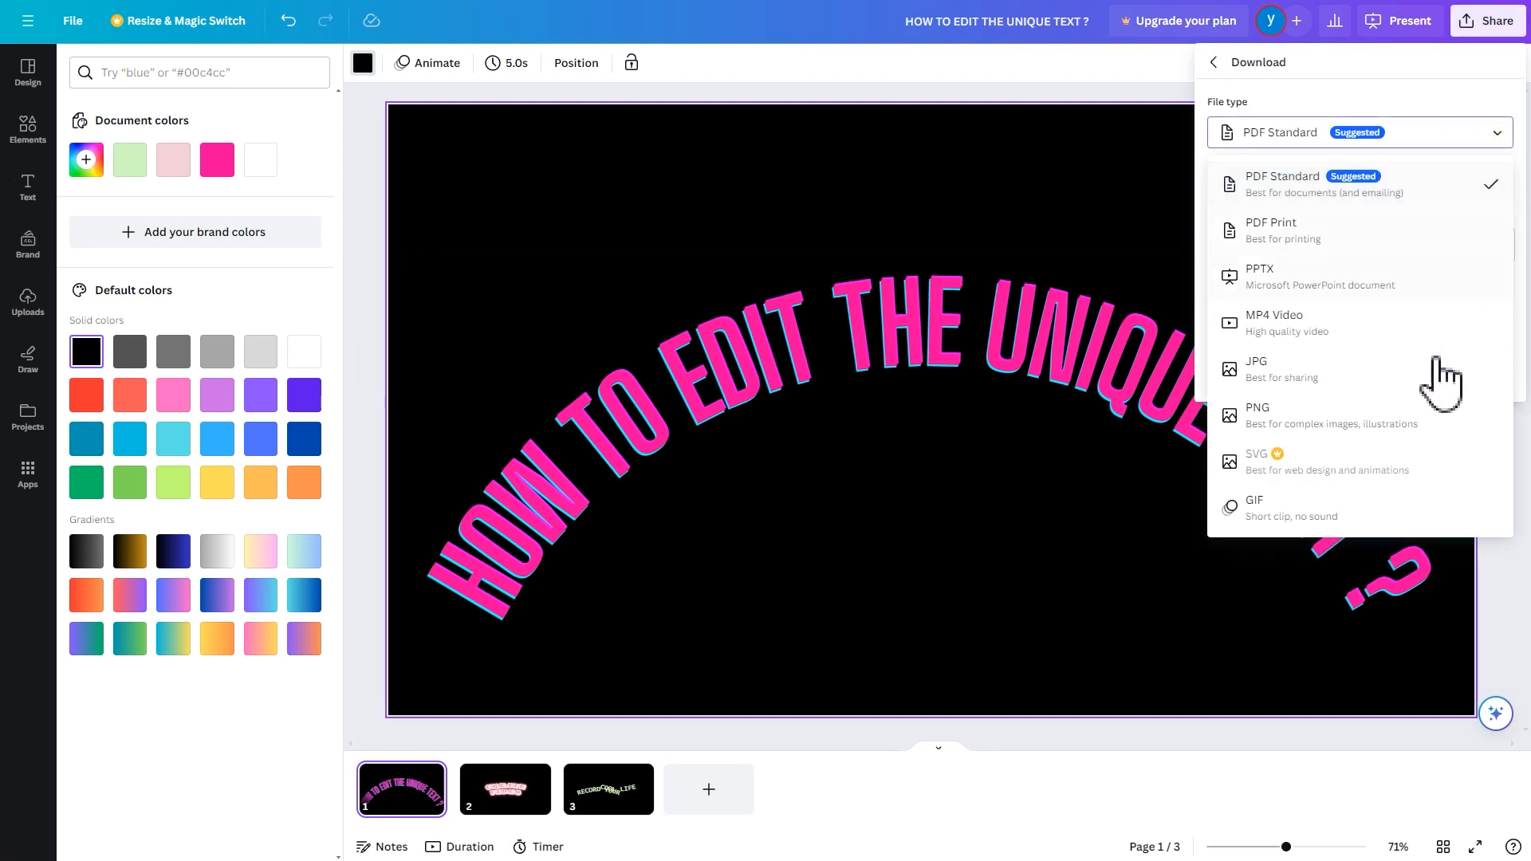
left_click(1415, 518)
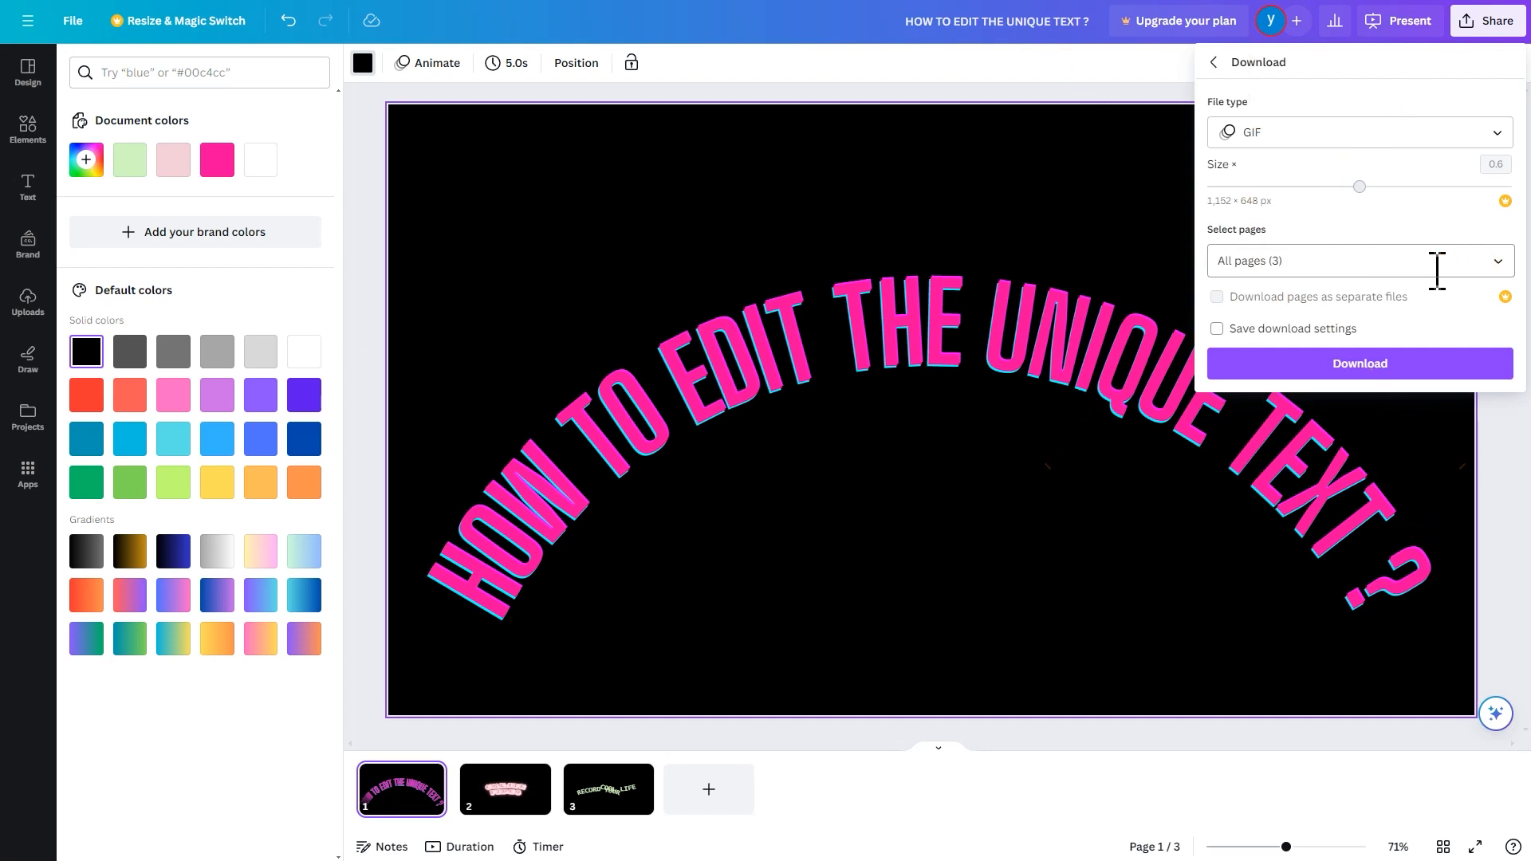
left_click(1433, 365)
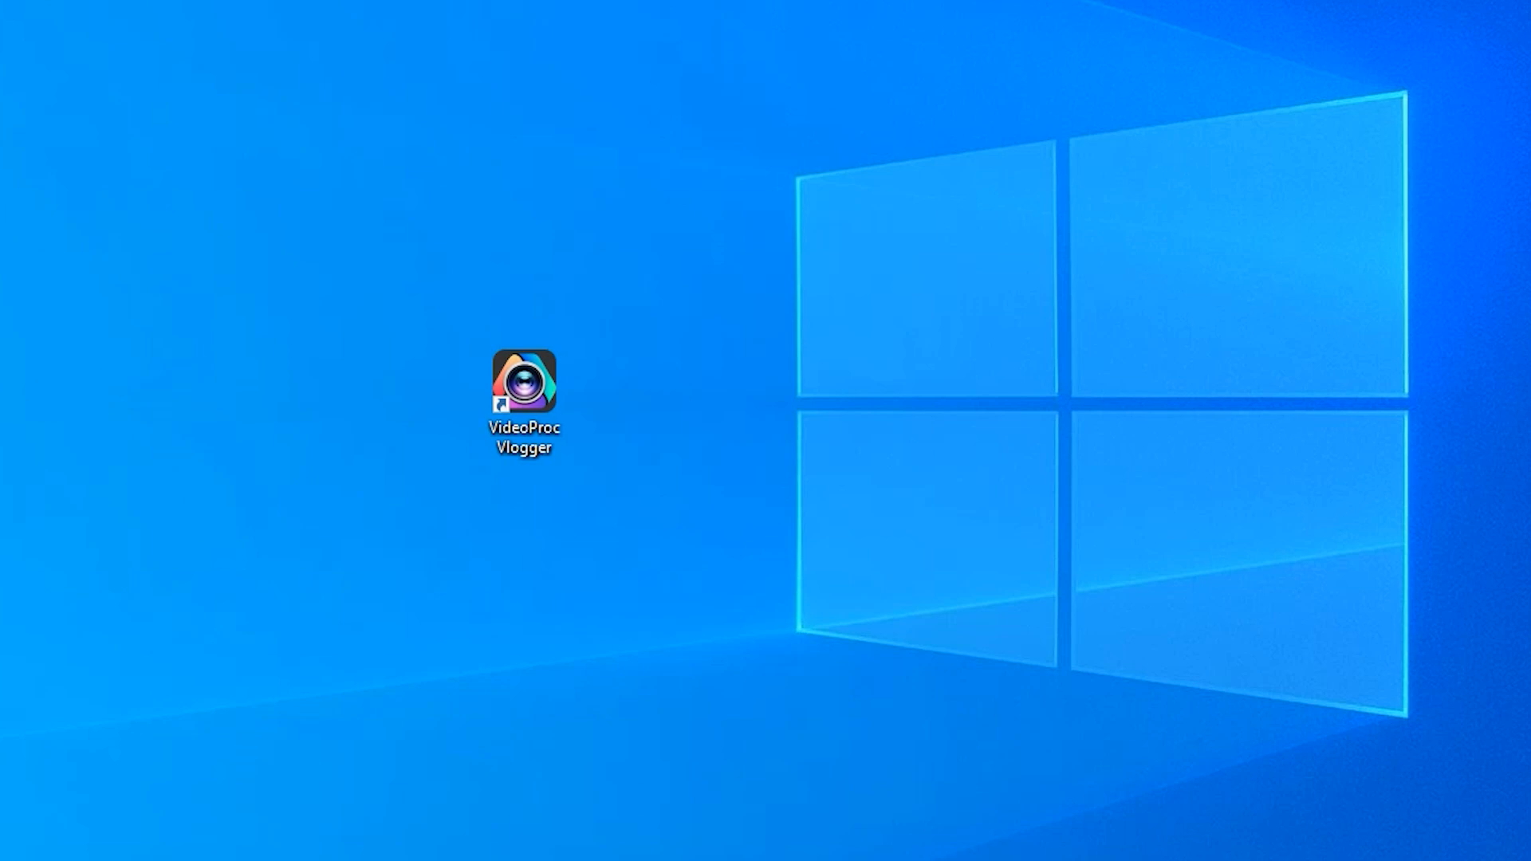
Step: Launch VideoProc Vlogger and create a new 1920 x 1080, 30 fps project named "text style"
double_click(526, 391)
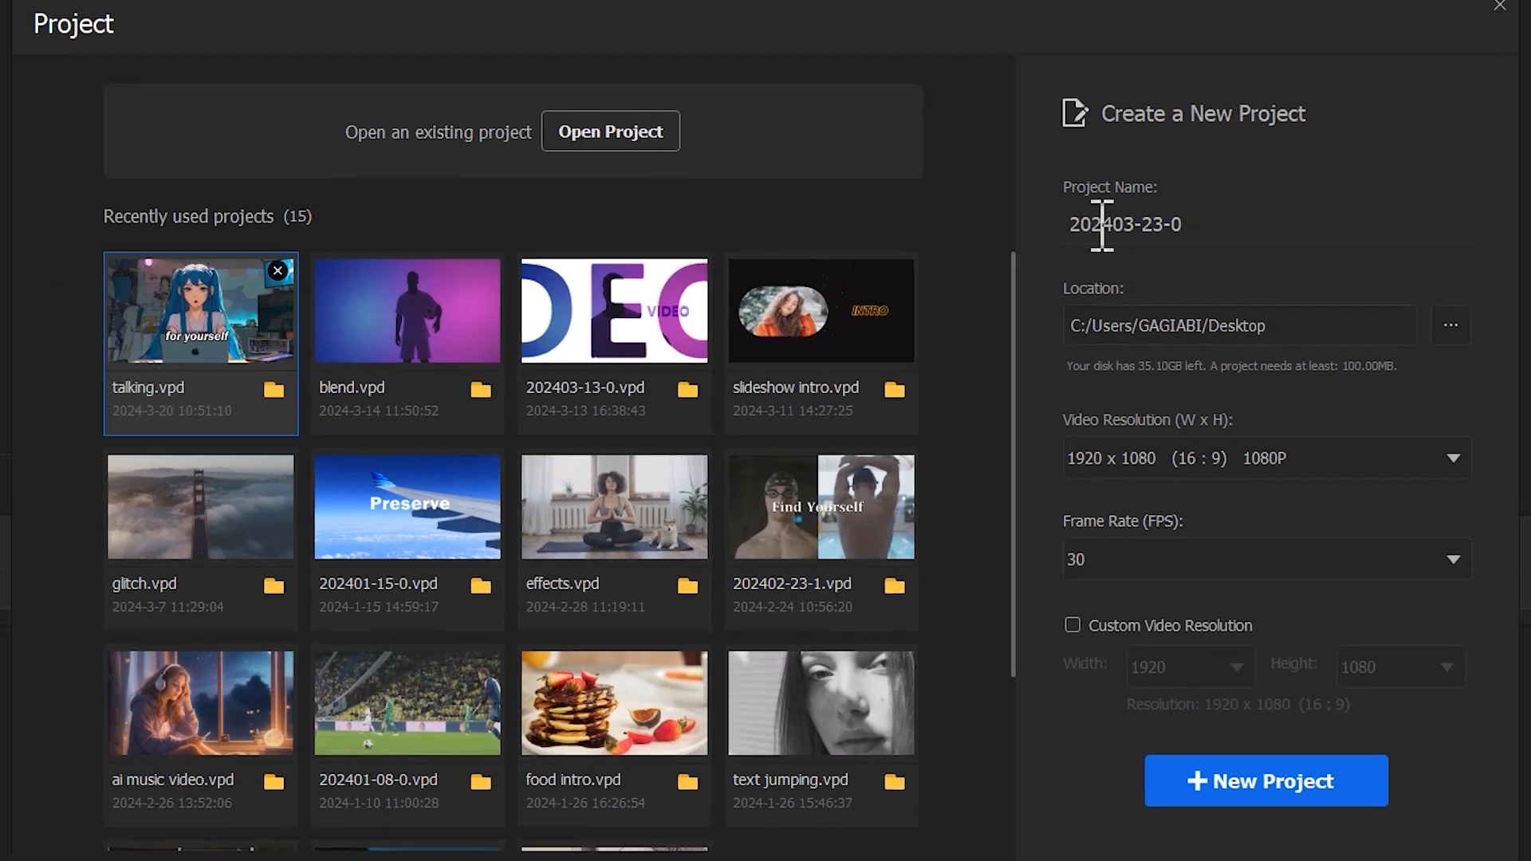
double_click(1097, 229)
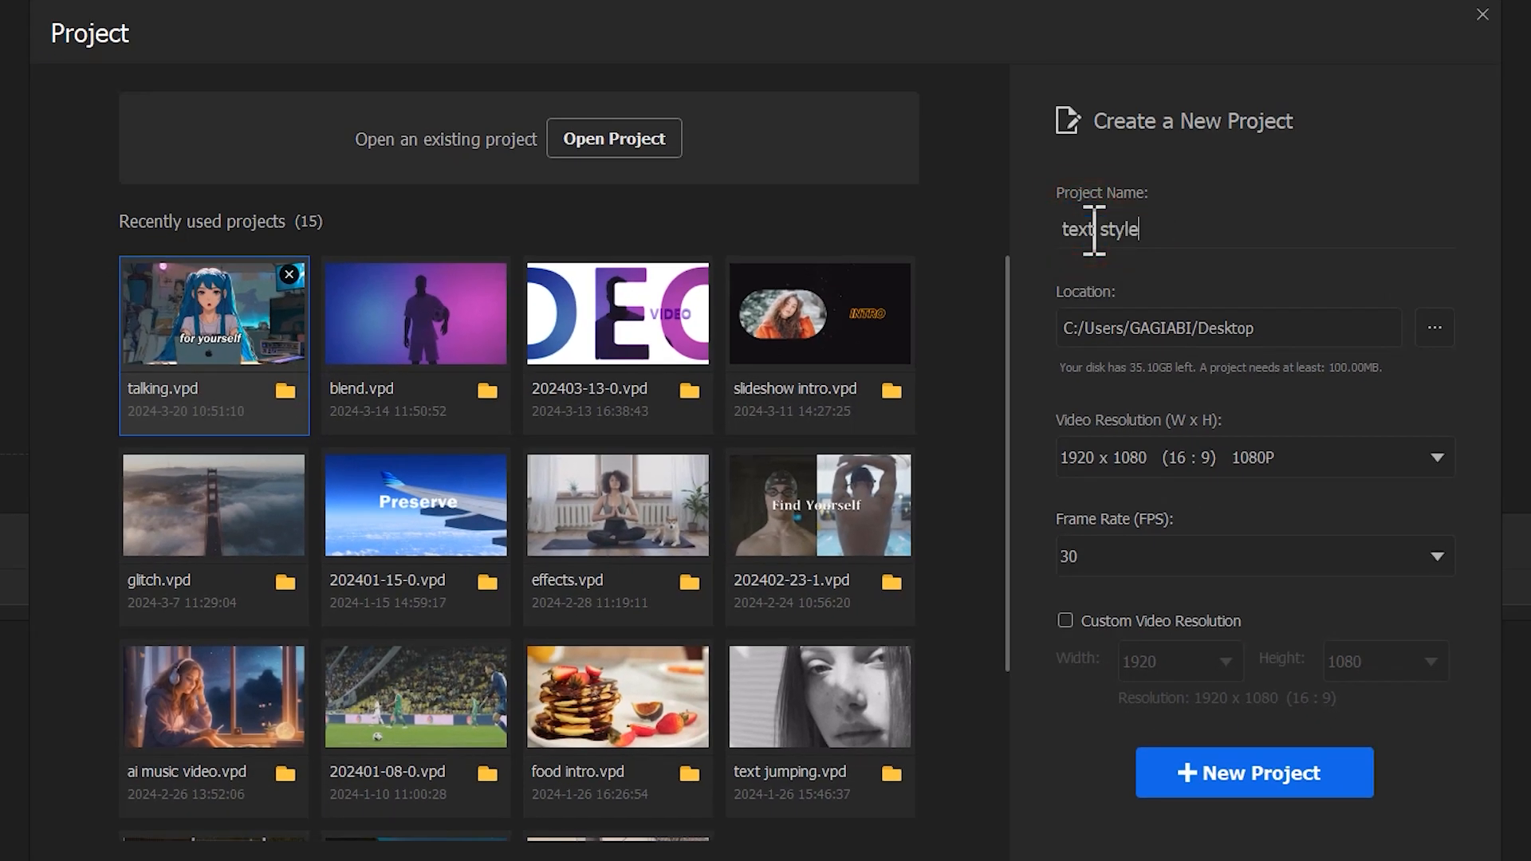
left_click(1254, 773)
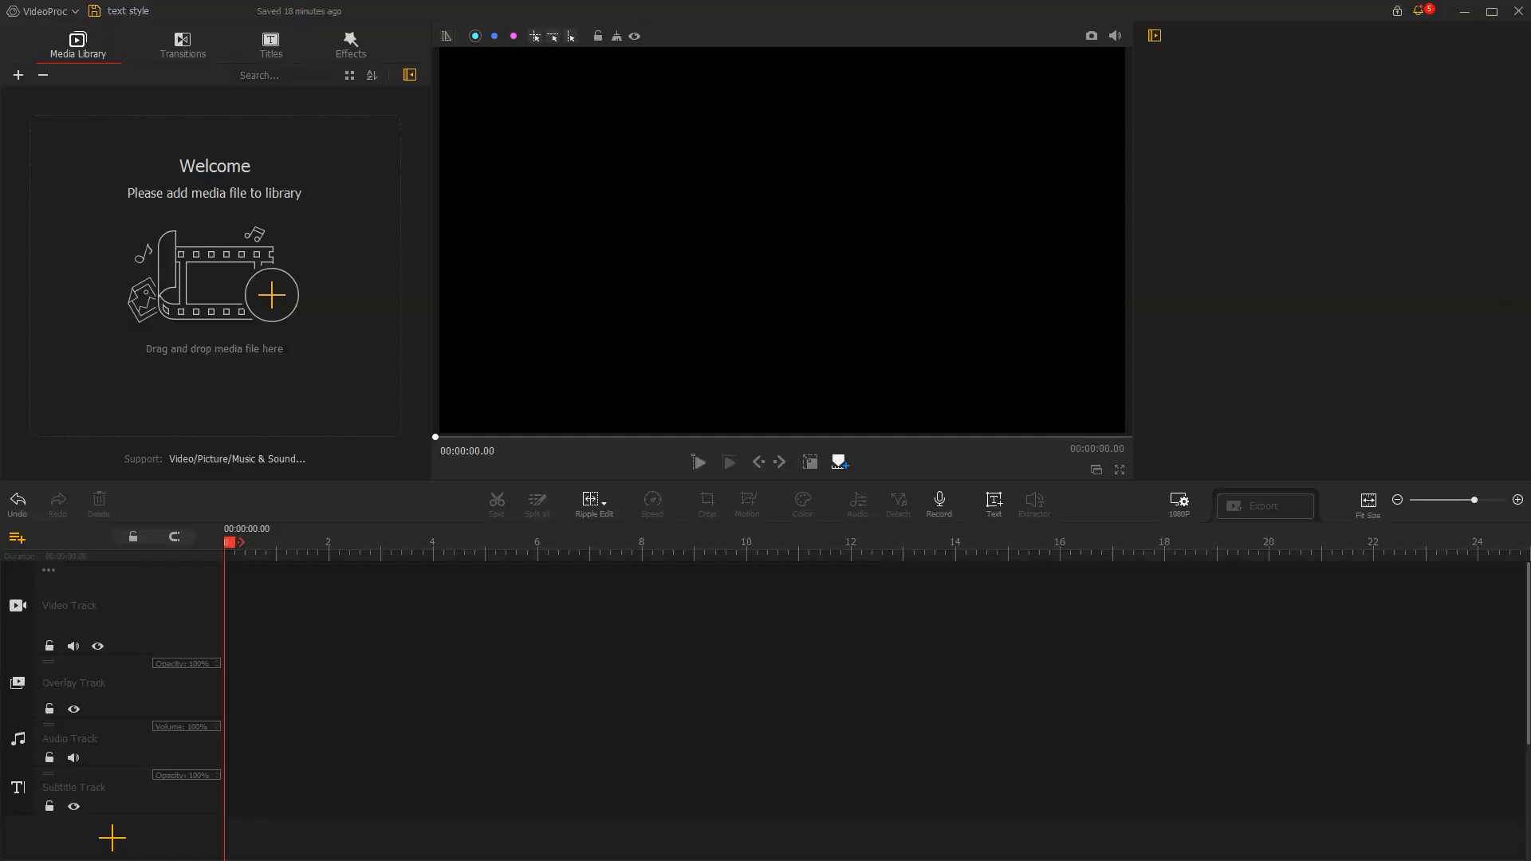
Step: Import the star-field, ALL TEXT2, green-screen earth and music files into the media library, and preview the earth and star-field clips
left_click_drag(378, 709, 229, 285)
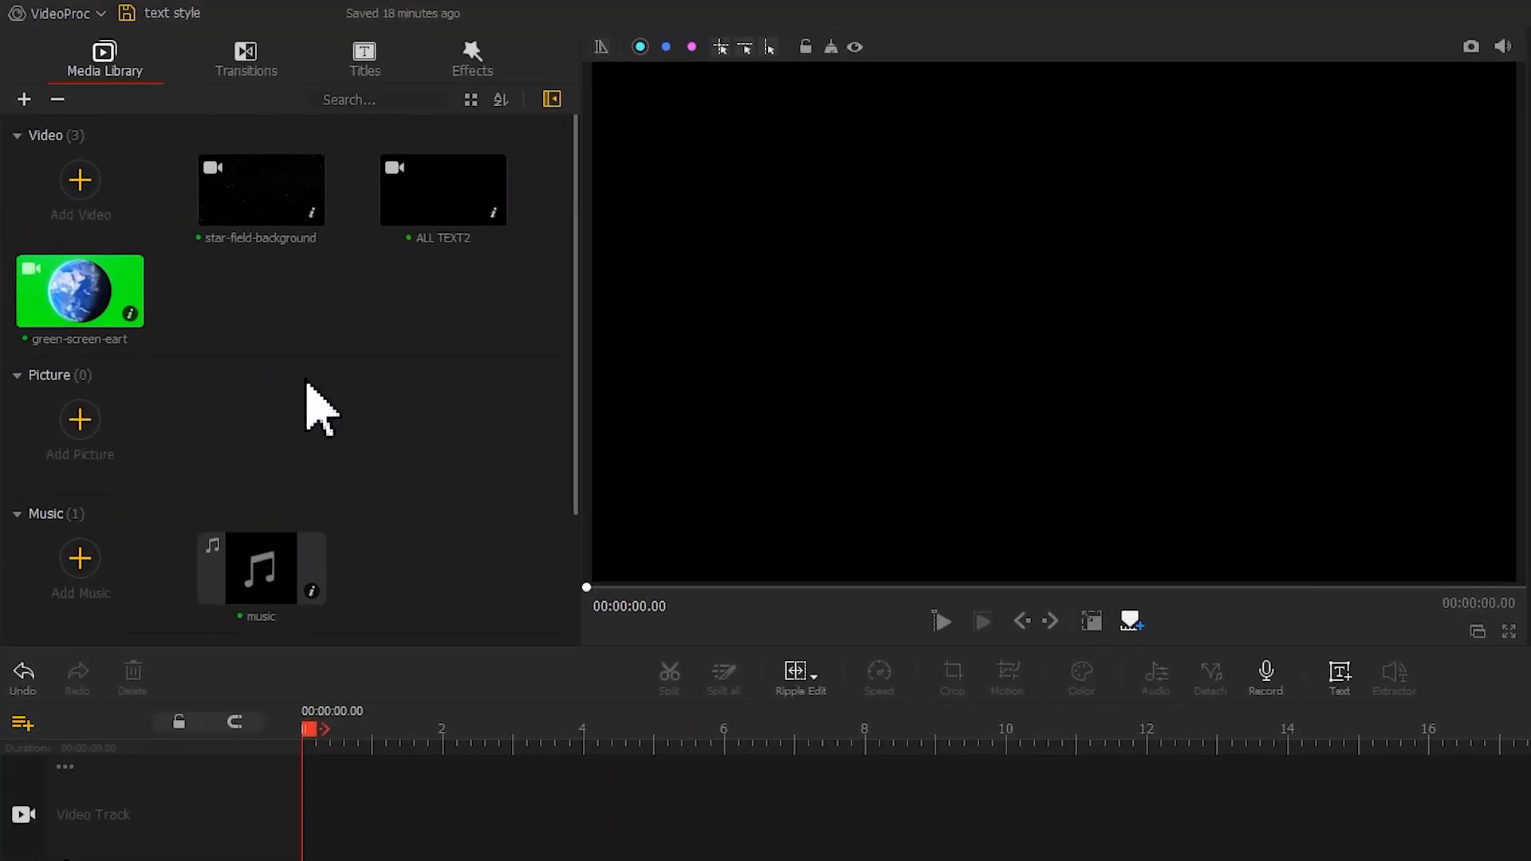
left_click(78, 224)
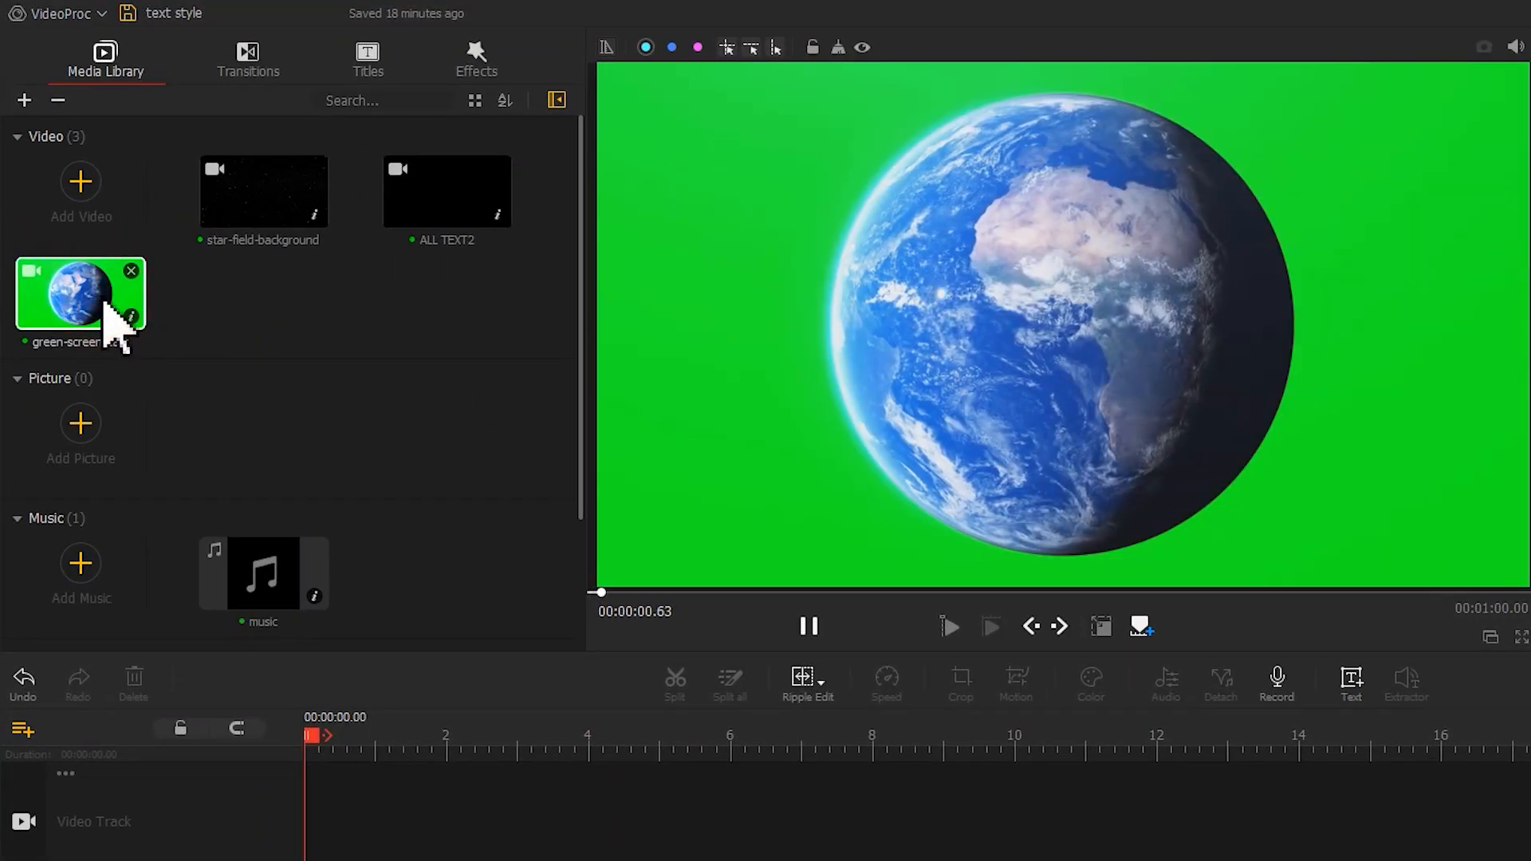
left_click(288, 221)
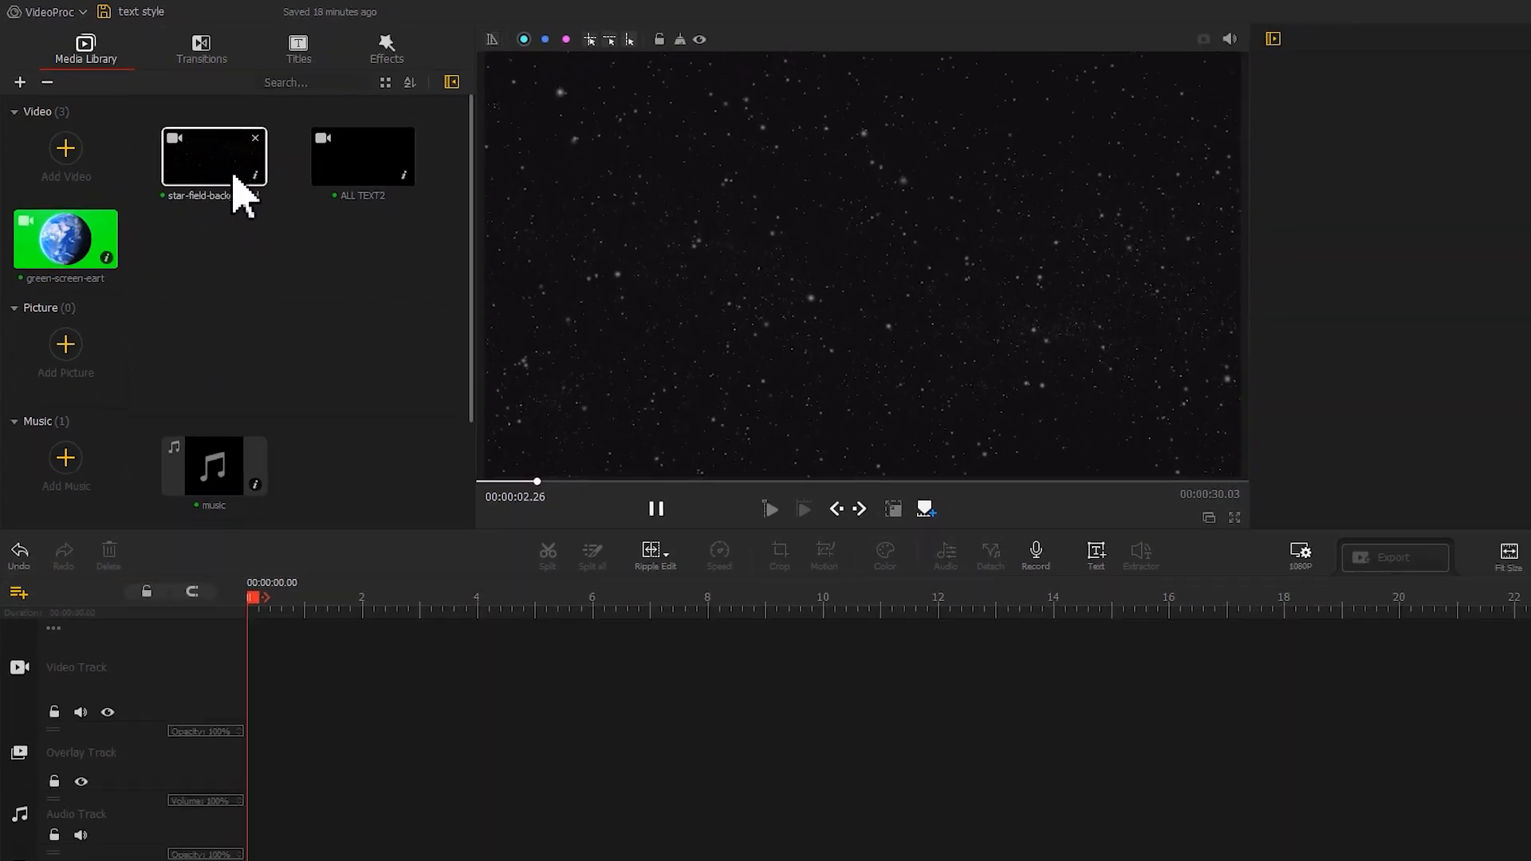
key("space")
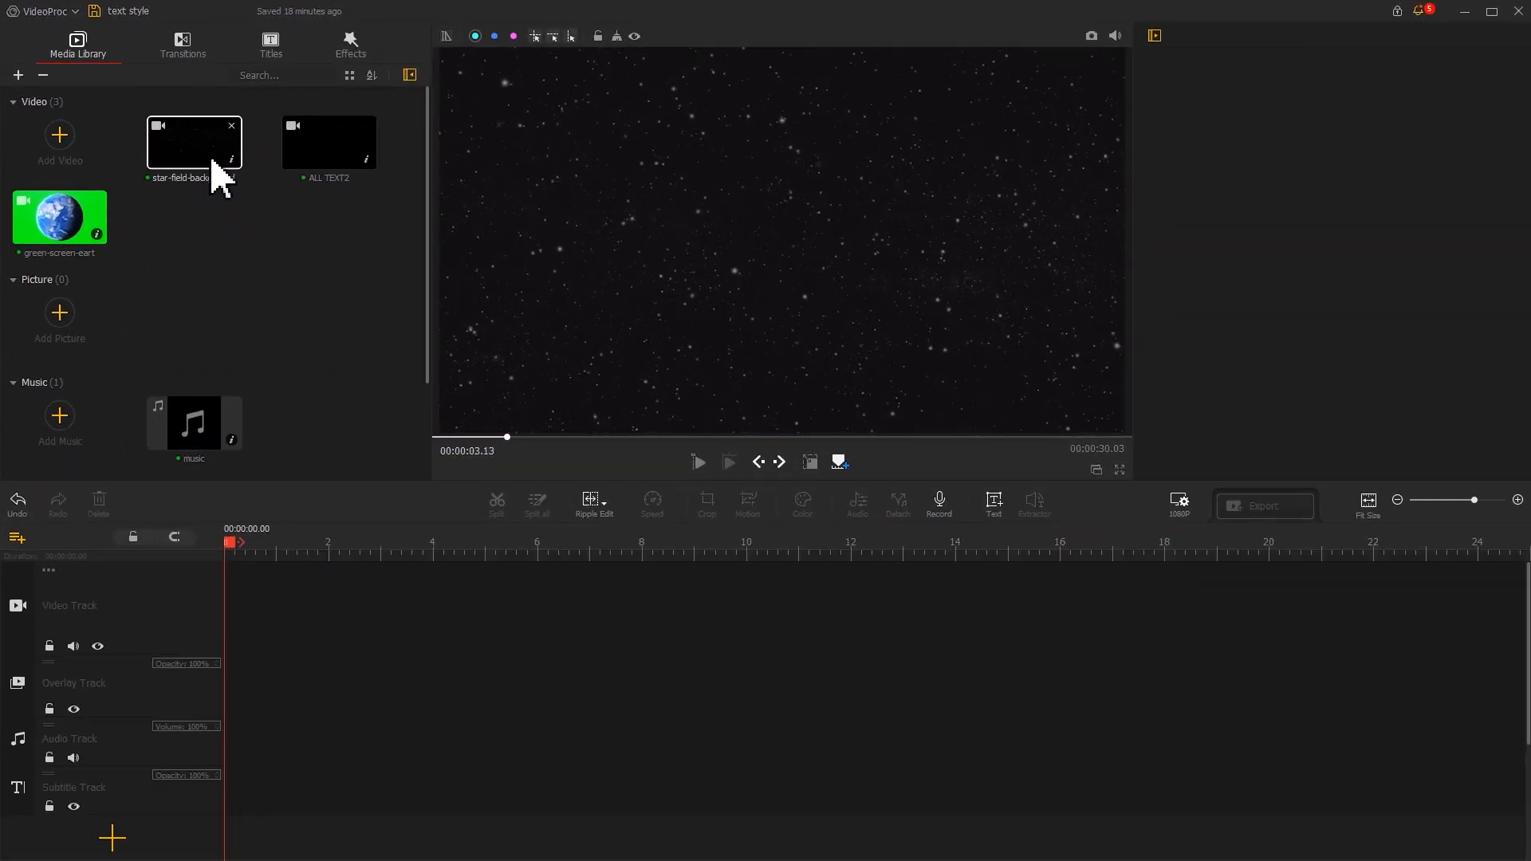
Step: Add two overlay tracks and place the star-field-background clip at the start of the video track
left_click(19, 538)
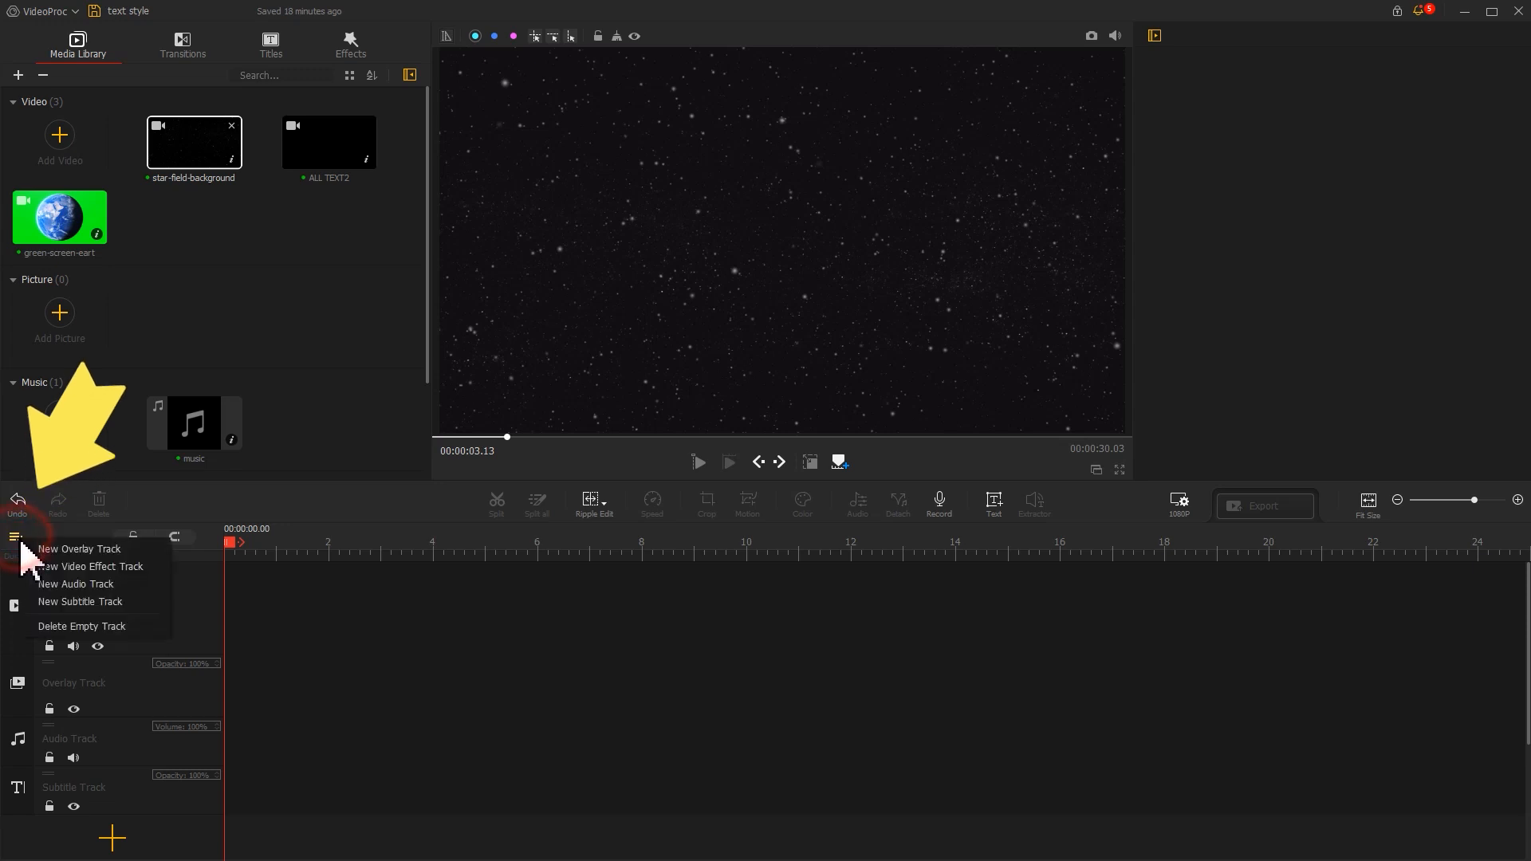
left_click(32, 548)
left_click(23, 541)
left_click(44, 549)
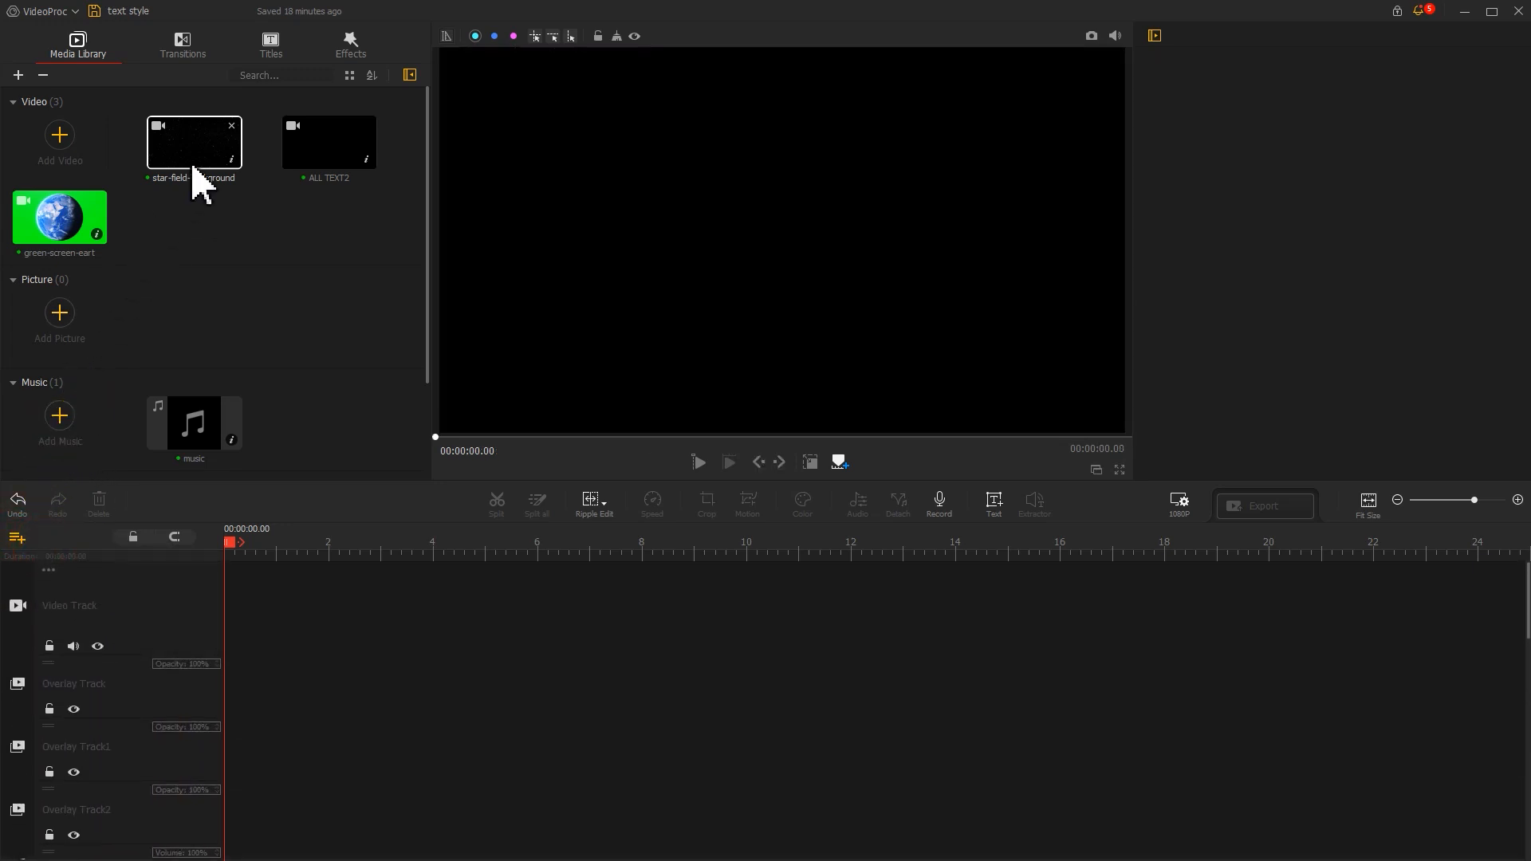
left_click_drag(199, 181, 239, 632)
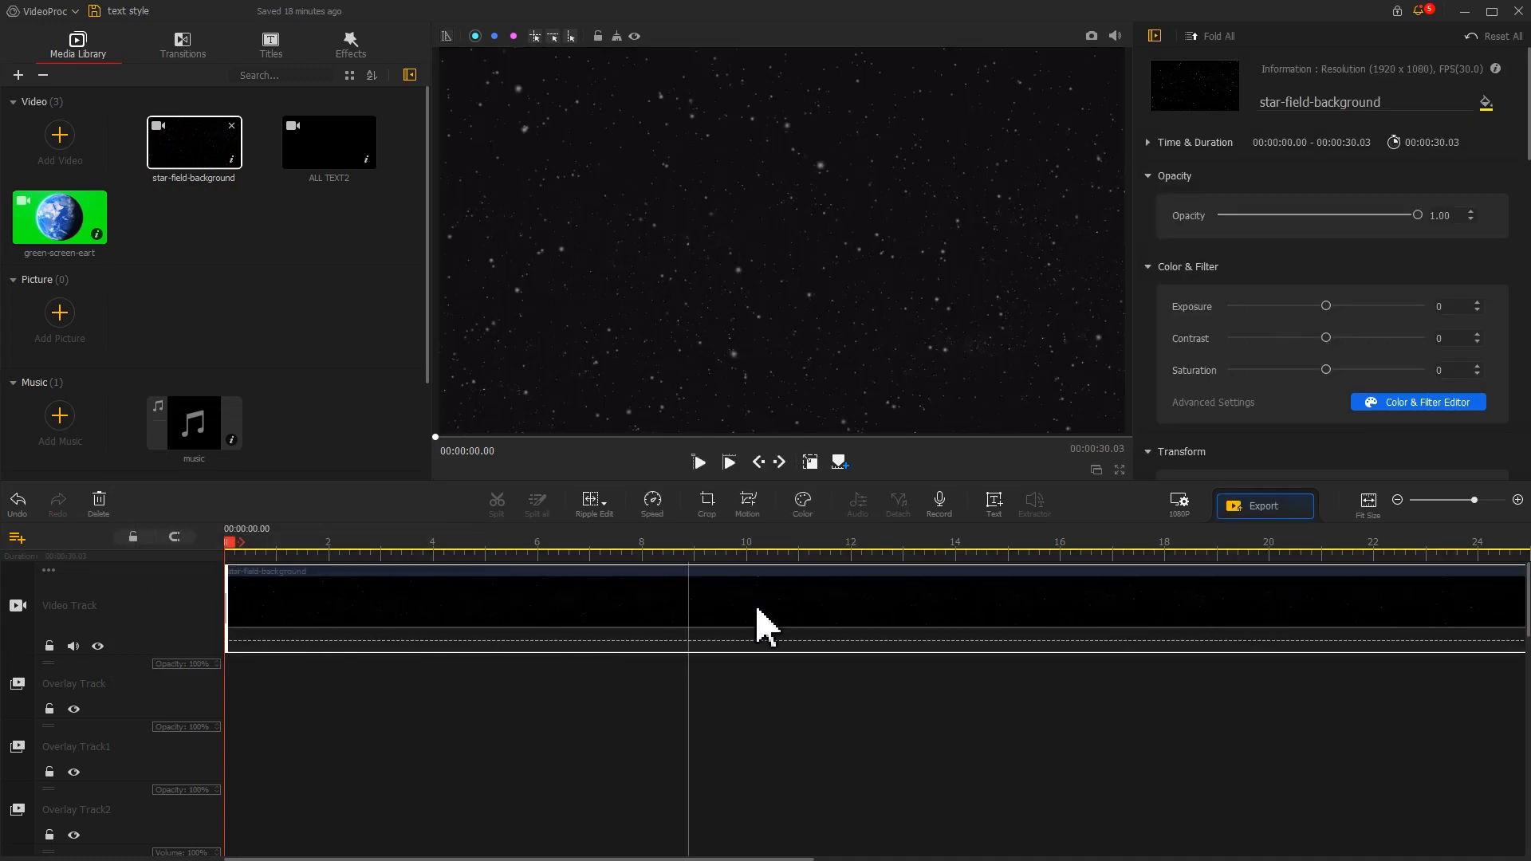
Step: Split the star-field-background clip at 00:00:10.93 and delete the part after the cut
left_click_drag(789, 540, 800, 554)
left_click(496, 502)
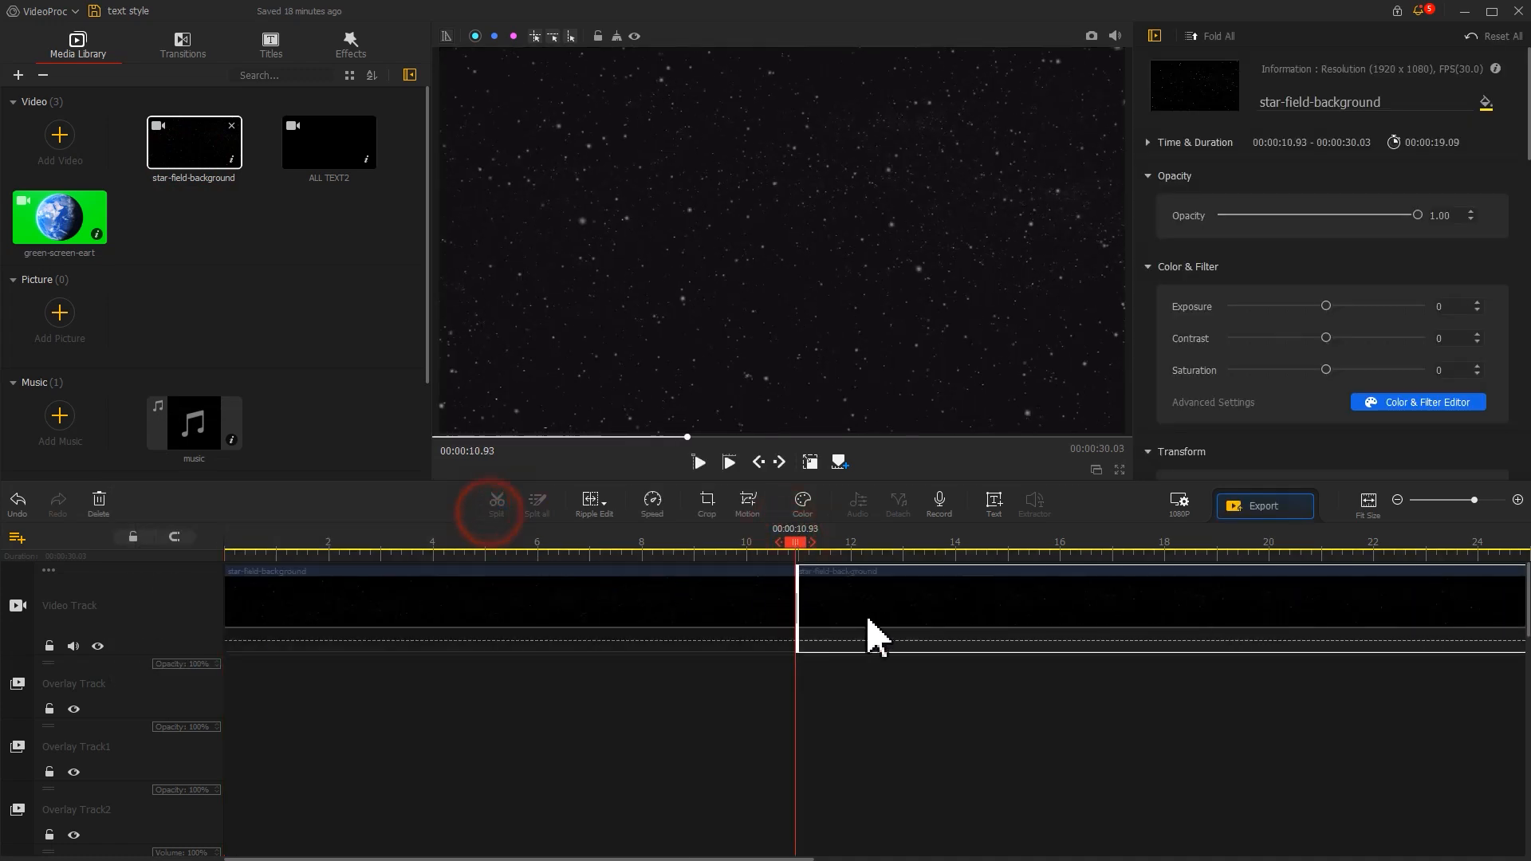
left_click(923, 625)
key("Delete")
Step: Place the green-screen earth clip at the start of Overlay Track1 and cut it to end at 00:00:10.93 with the star field
left_click_drag(60, 217, 191, 790)
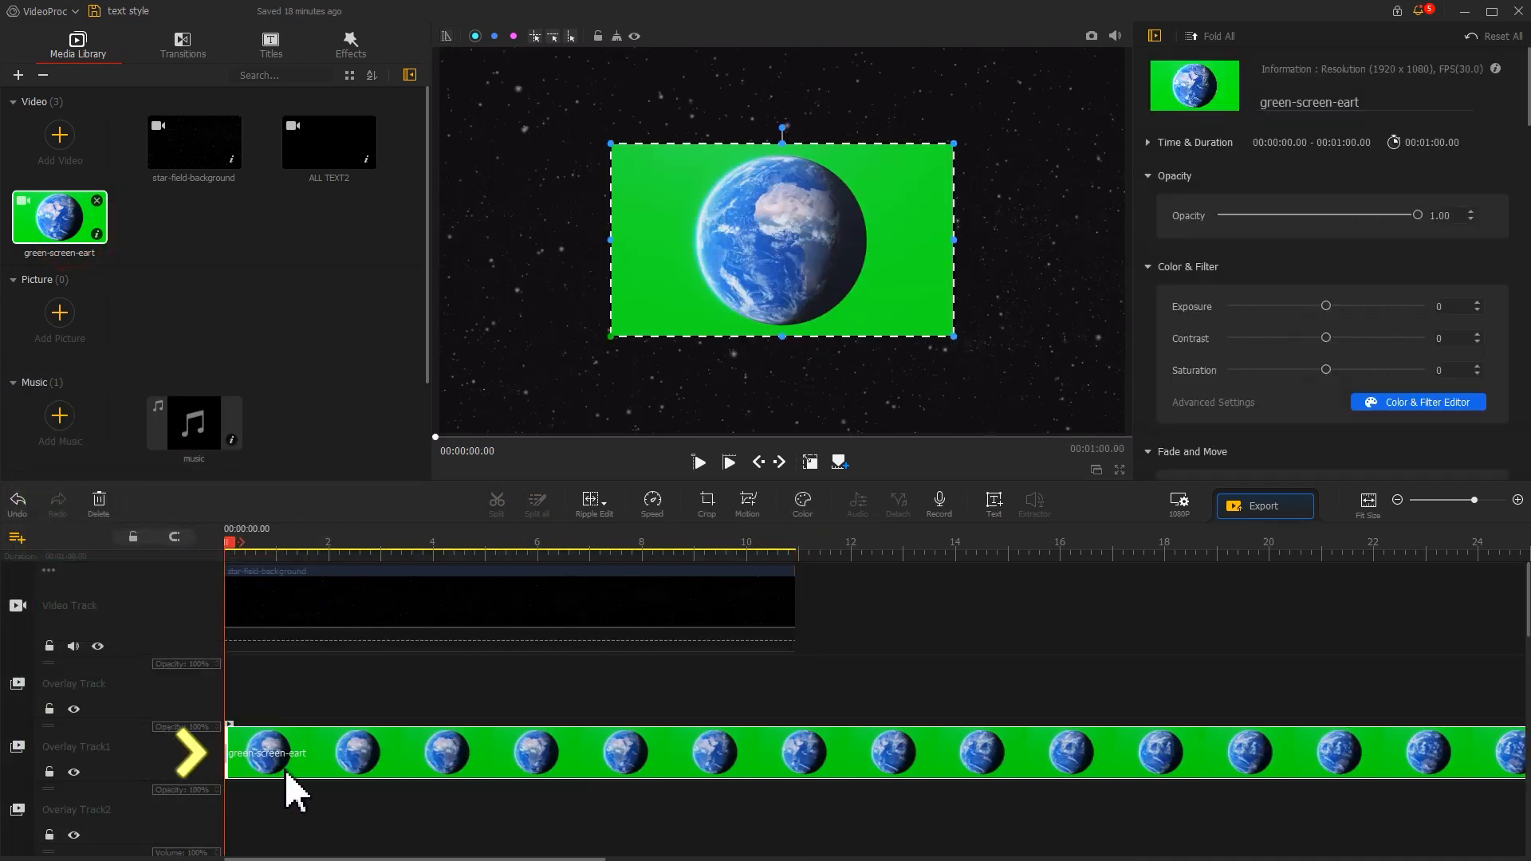
left_click(728, 555)
left_click_drag(747, 546, 796, 547)
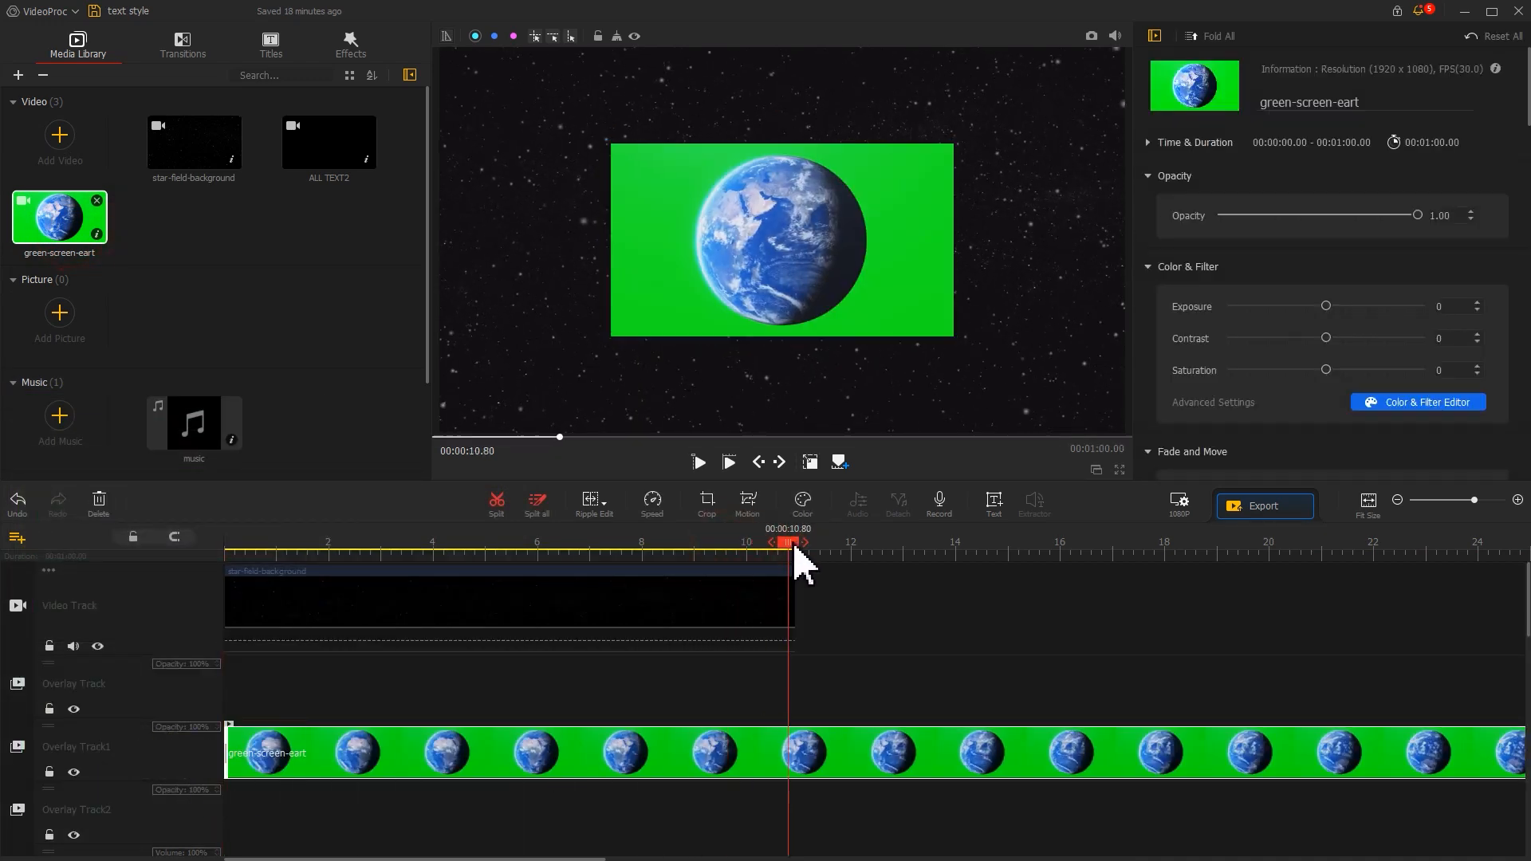
left_click(496, 503)
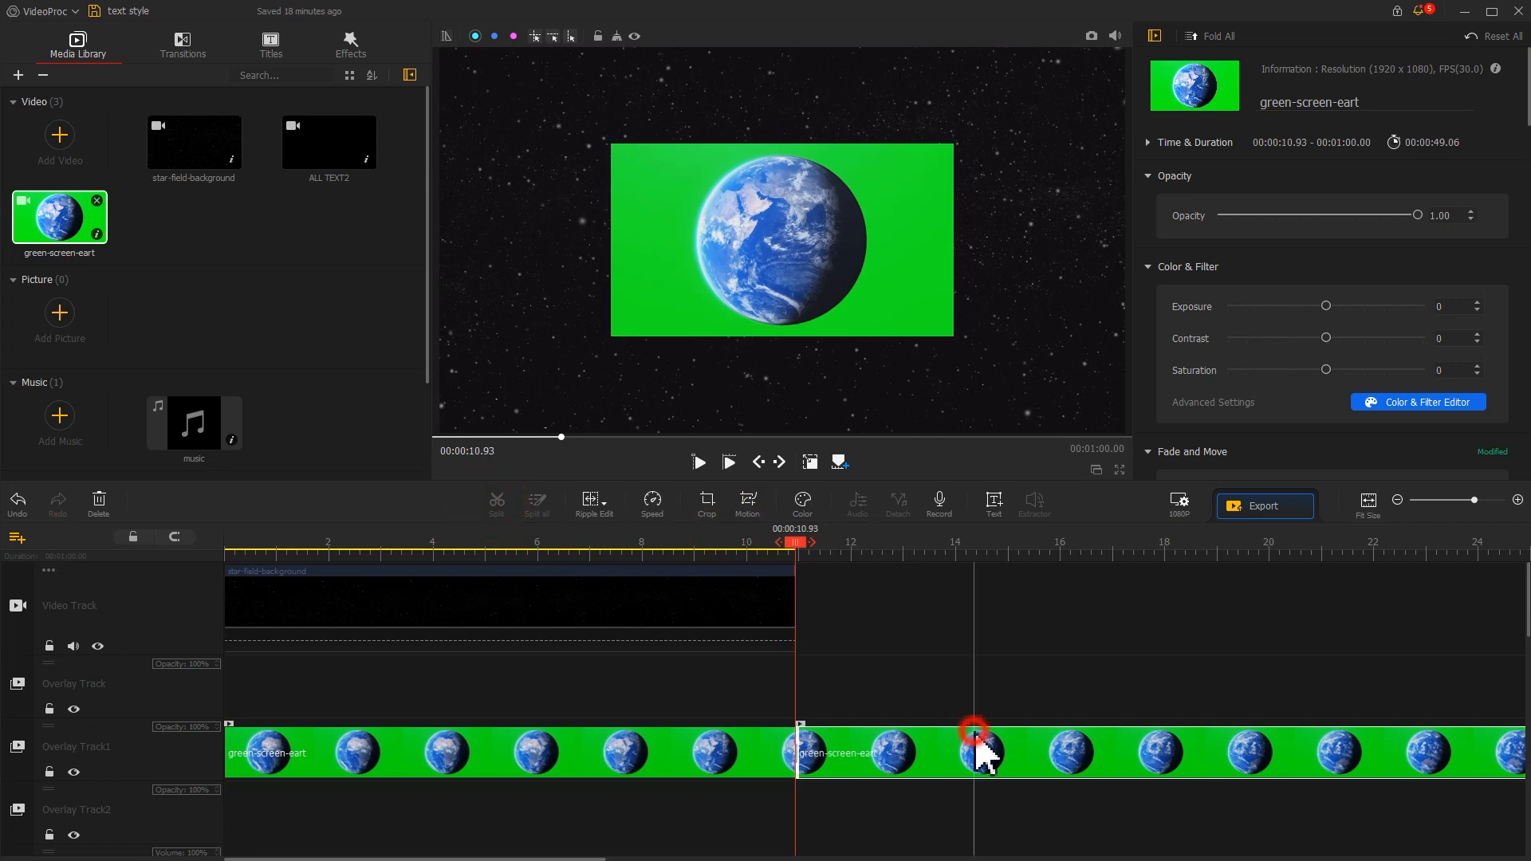
left_click(981, 748)
key("Delete")
Step: Enable chroma key on the earth clip, sampling the green background as key color, with tolerance 0 and smoothness 34
left_click(705, 762)
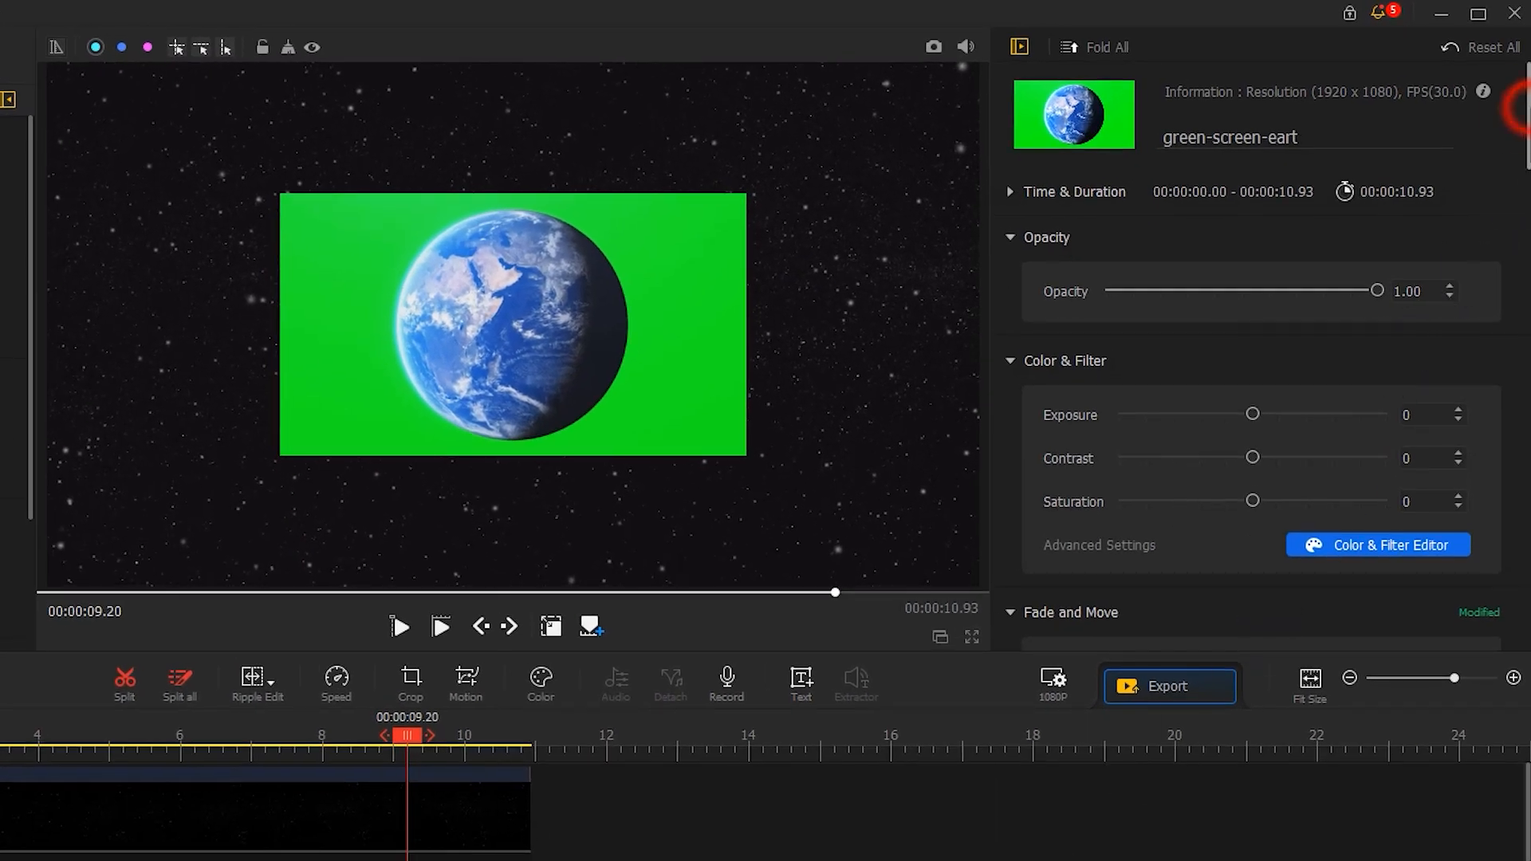
left_click_drag(1519, 108, 1507, 564)
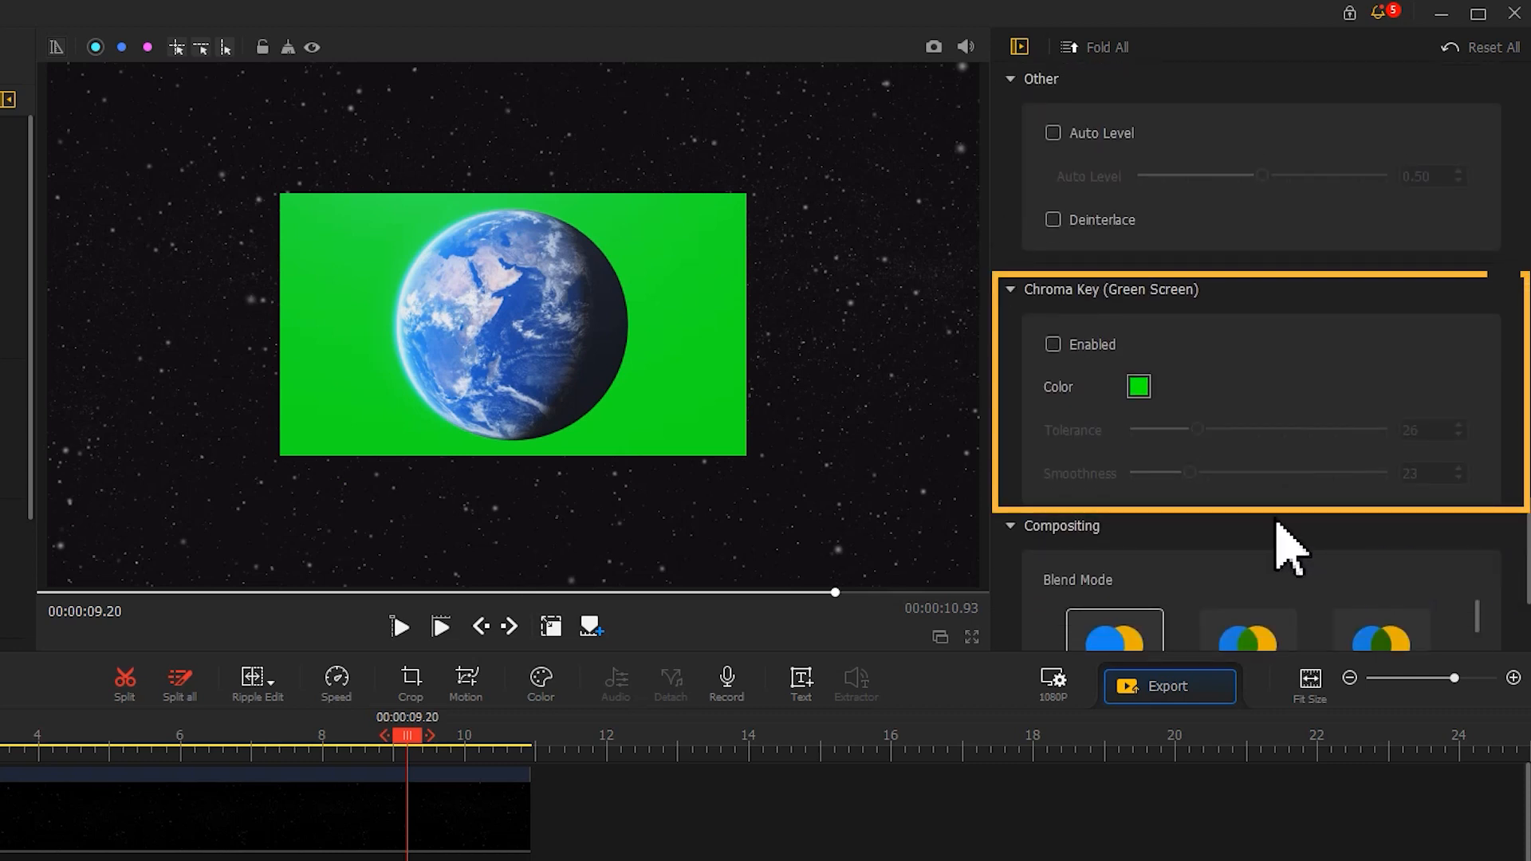
left_click(1142, 387)
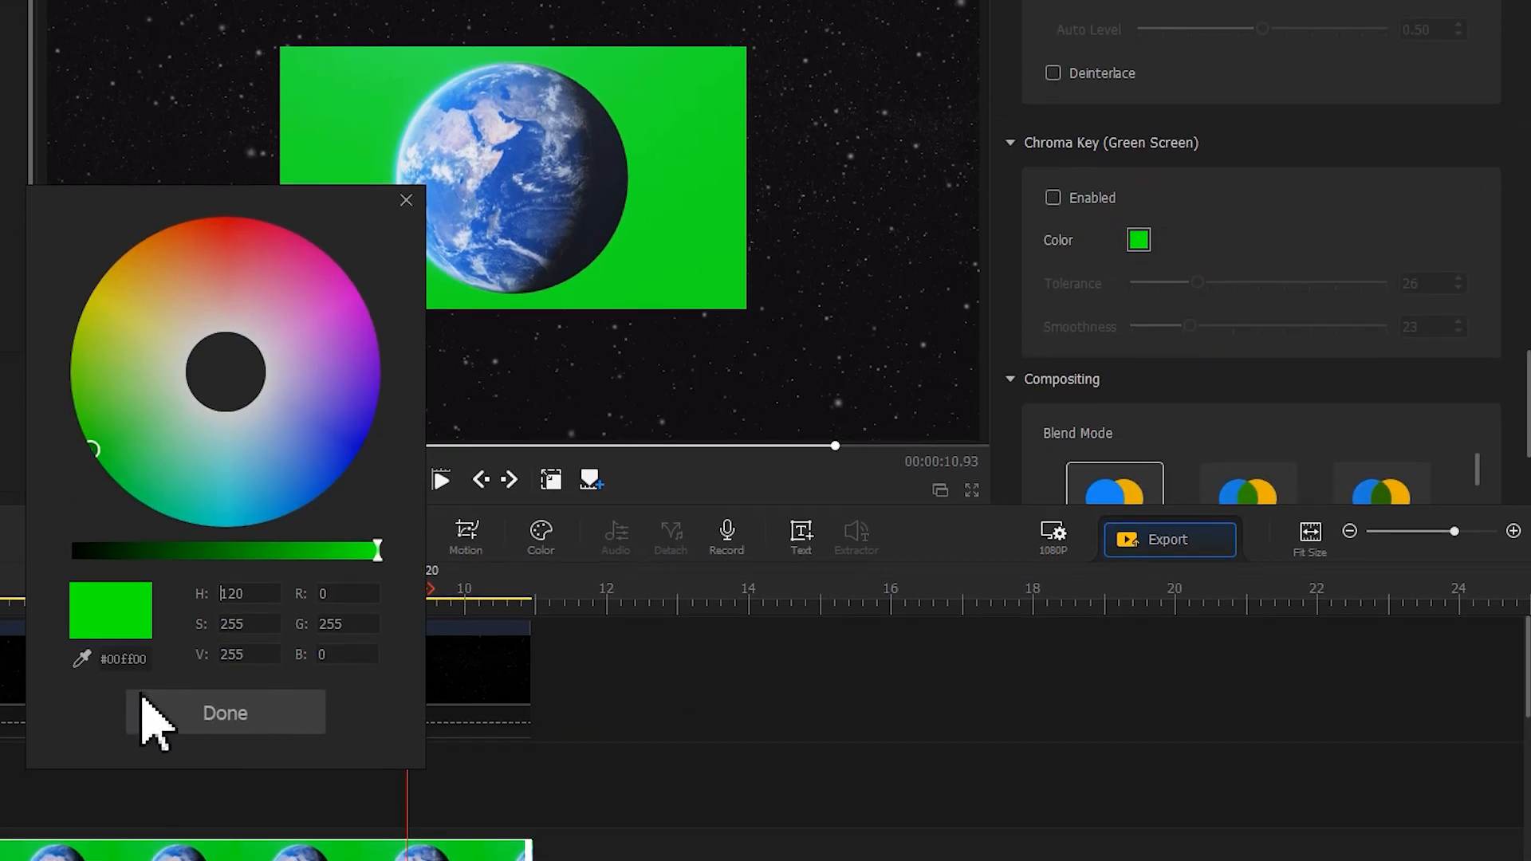
left_click(83, 660)
left_click(608, 271)
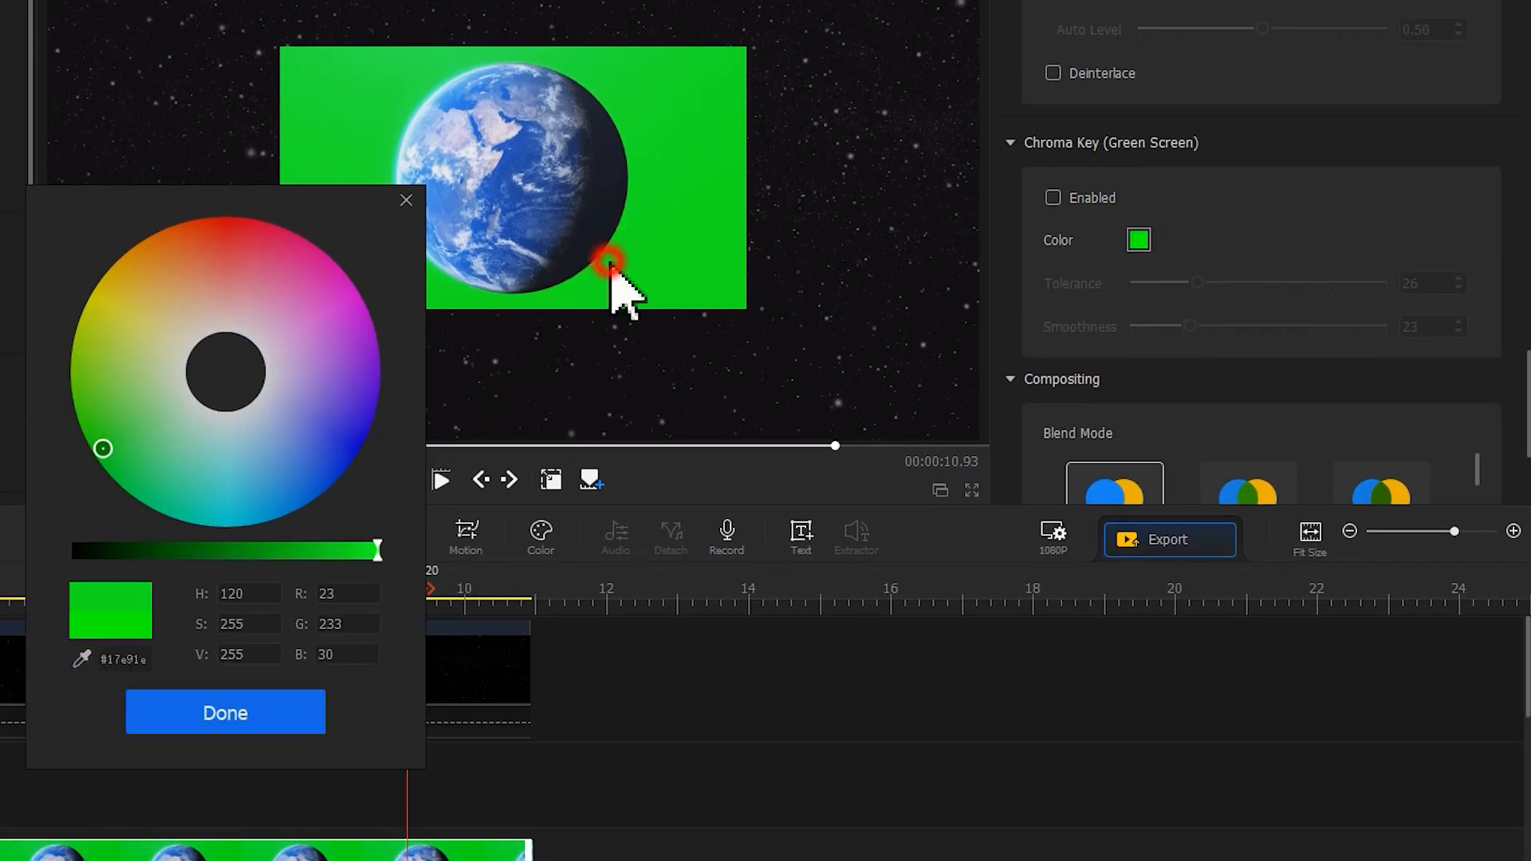
left_click(317, 715)
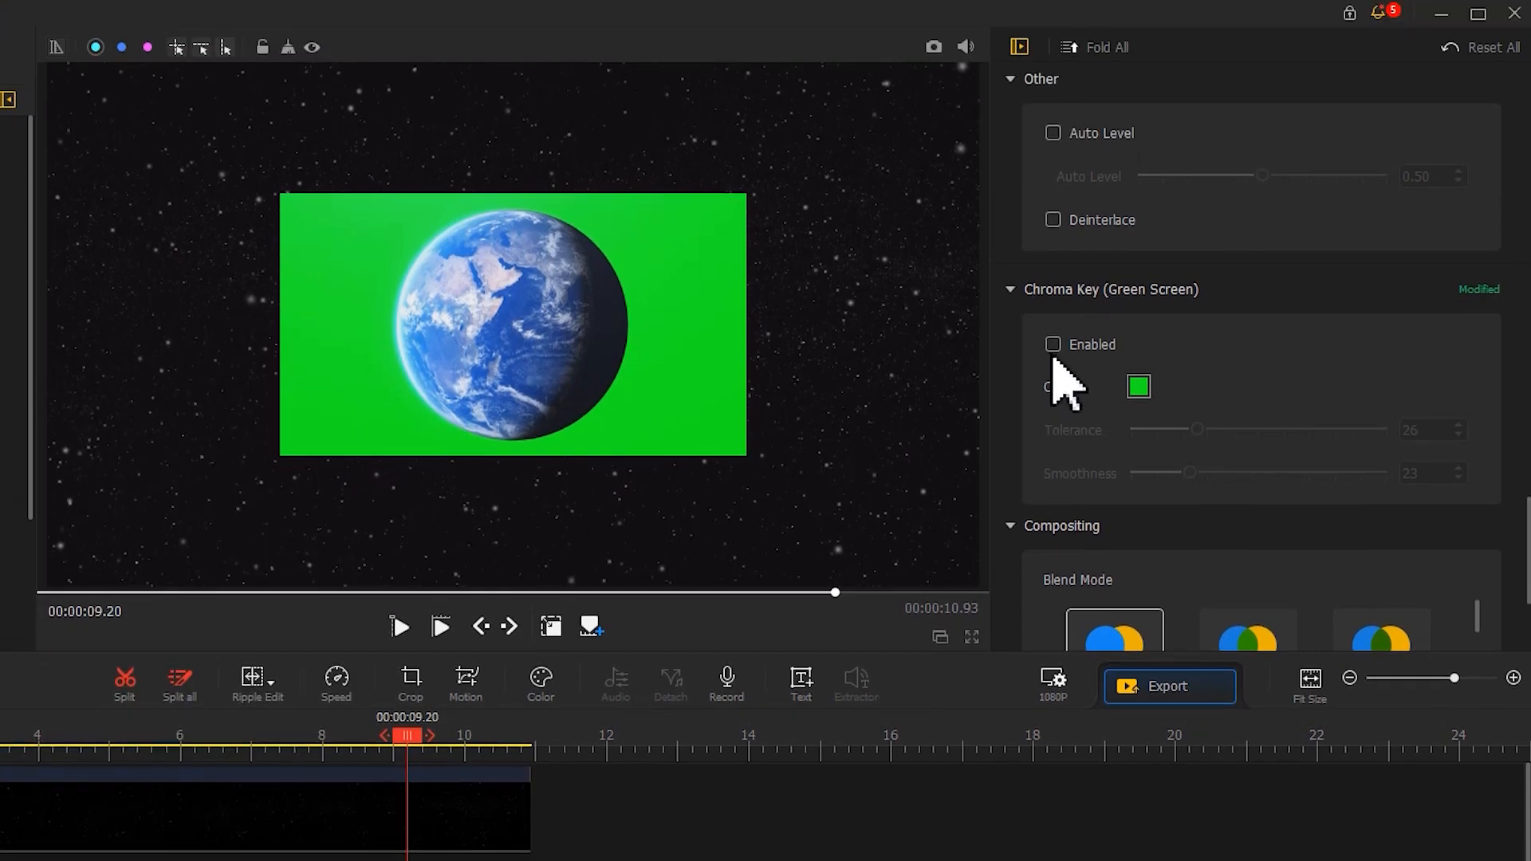
left_click(1052, 197)
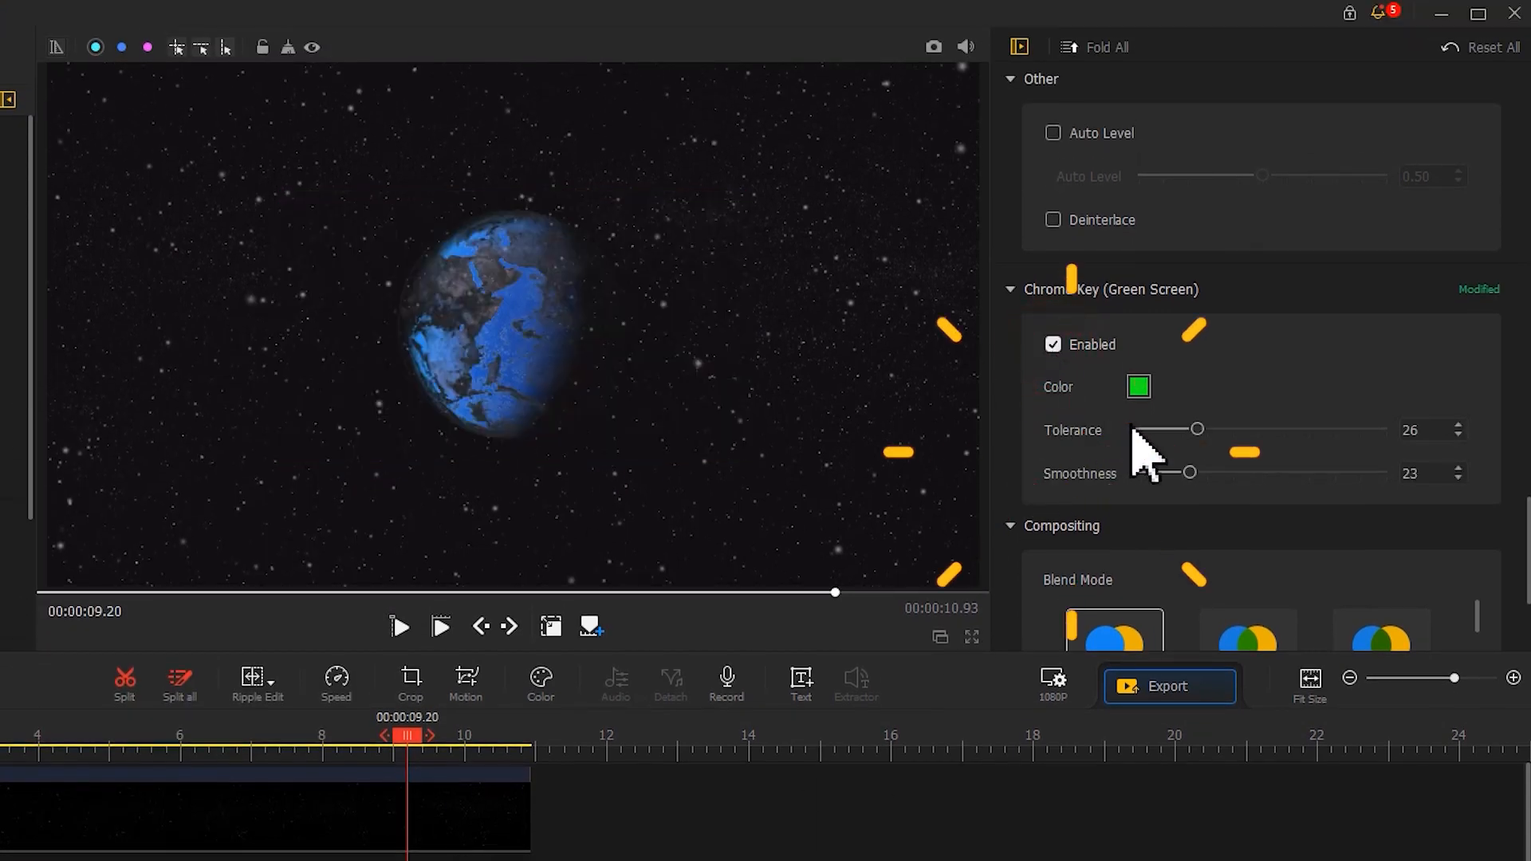
left_click_drag(1135, 428, 1200, 472)
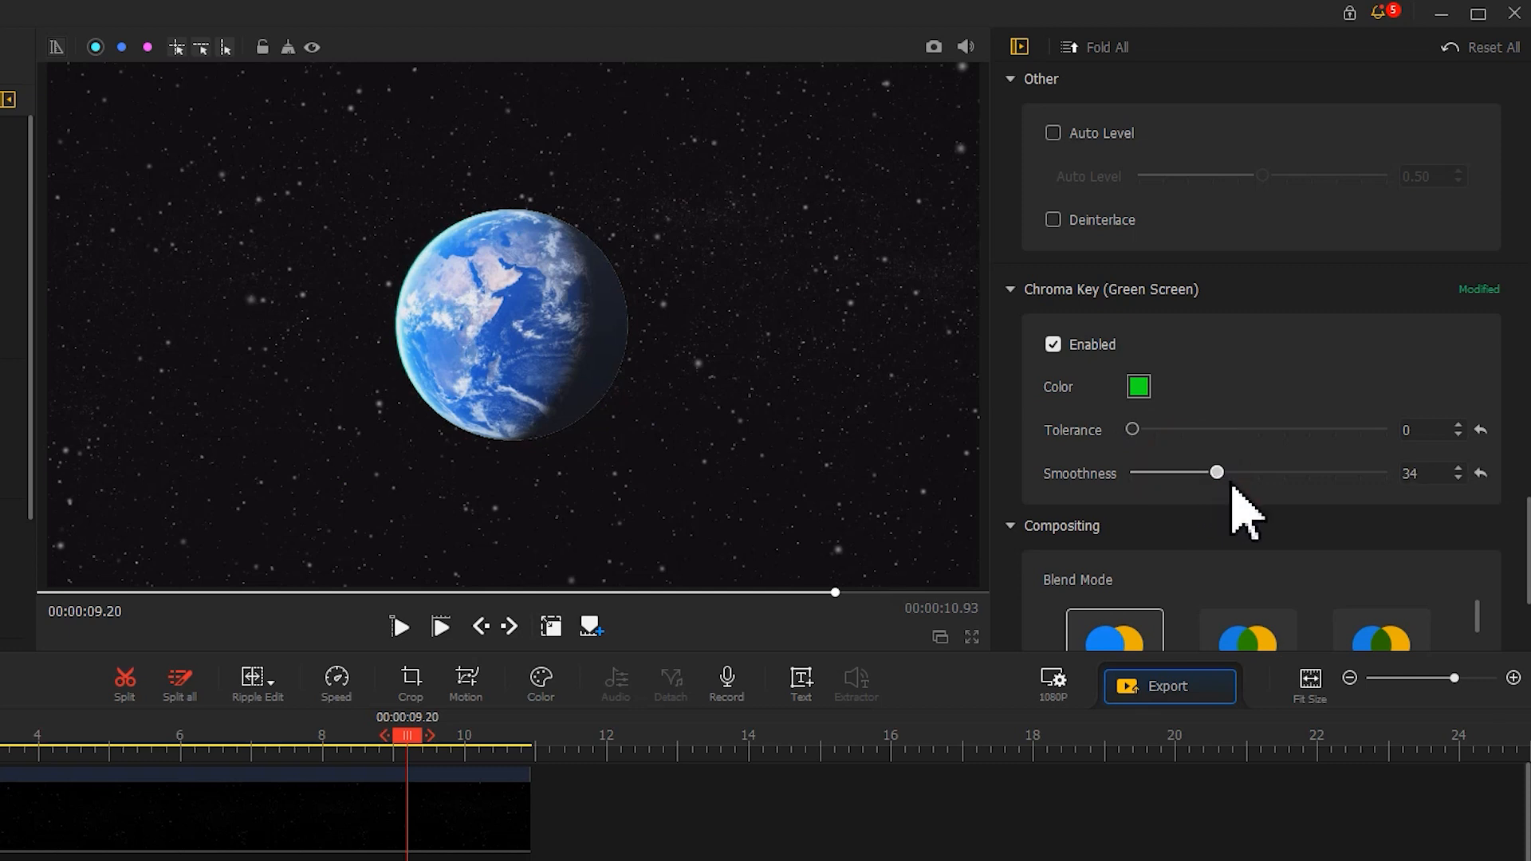
Step: Set the earth clip's scale to 0.77 and its position to X 0.497, Y 0.477
left_click_drag(1525, 542, 1525, 281)
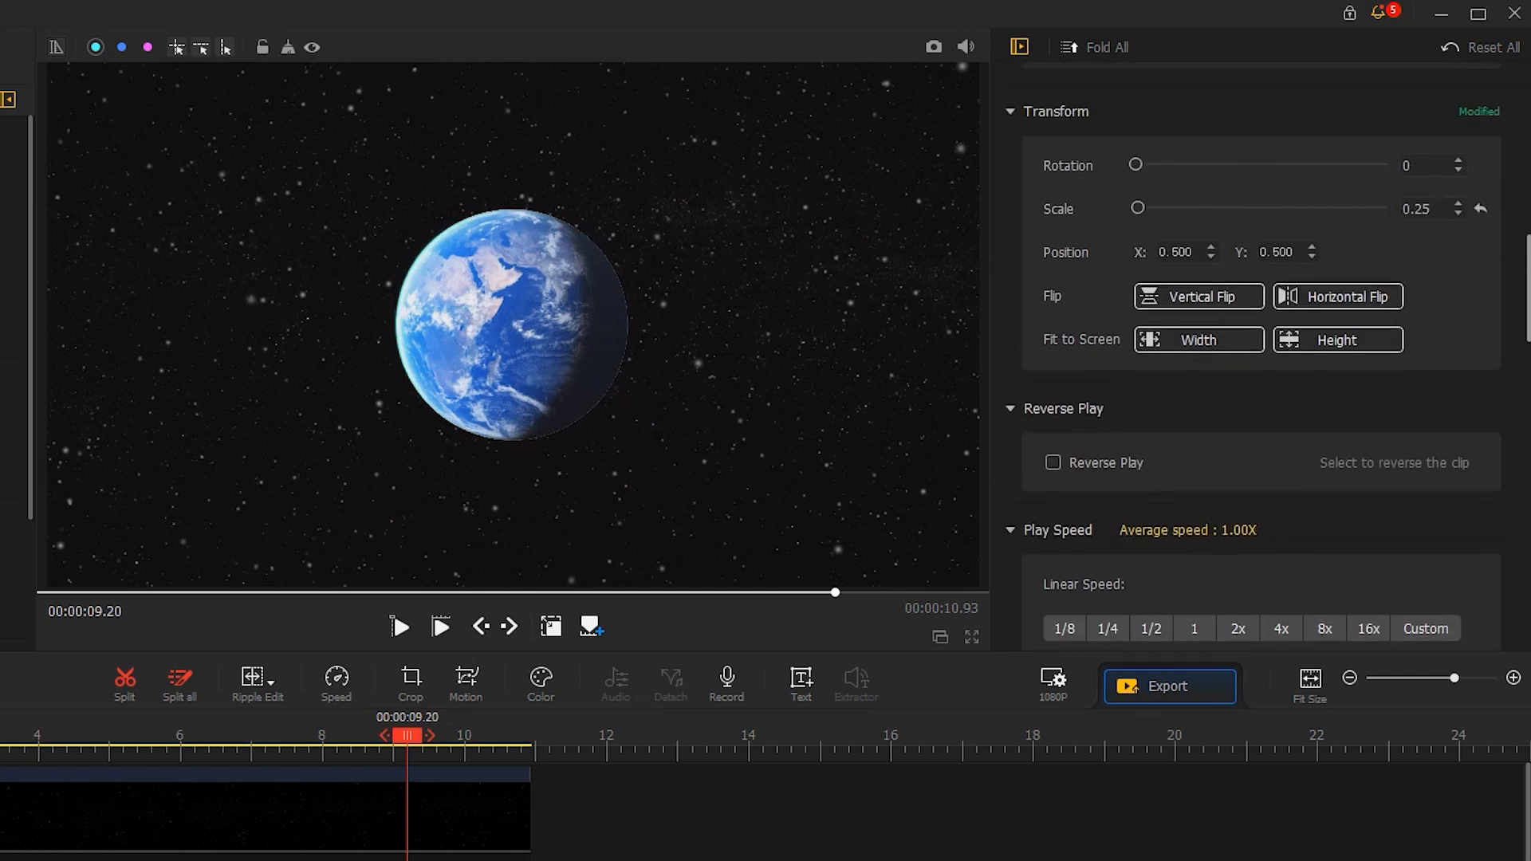
left_click_drag(1138, 209, 1179, 252)
left_click(1456, 214)
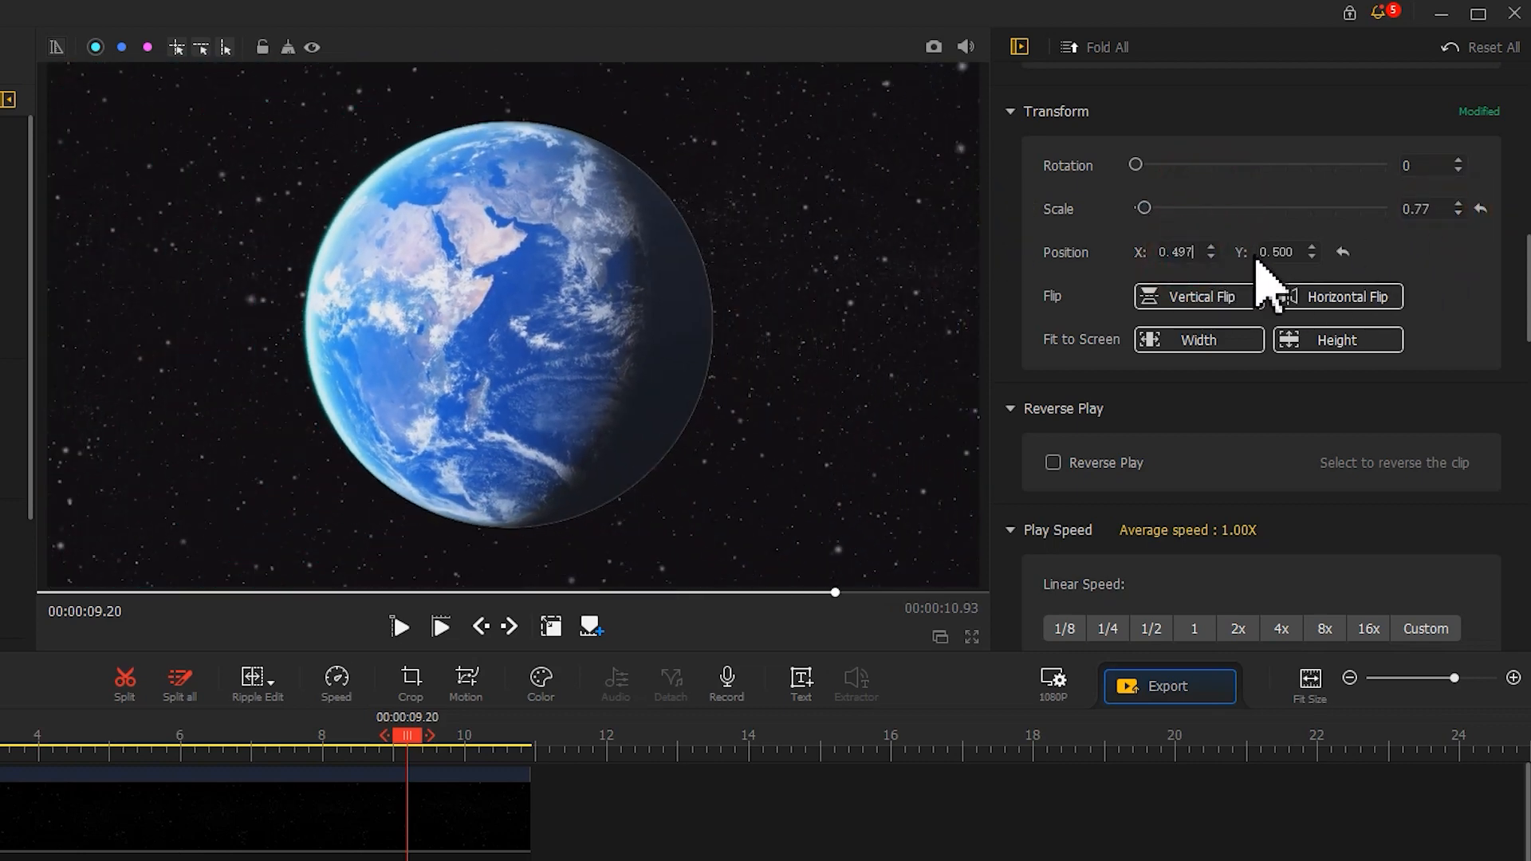
type("477")
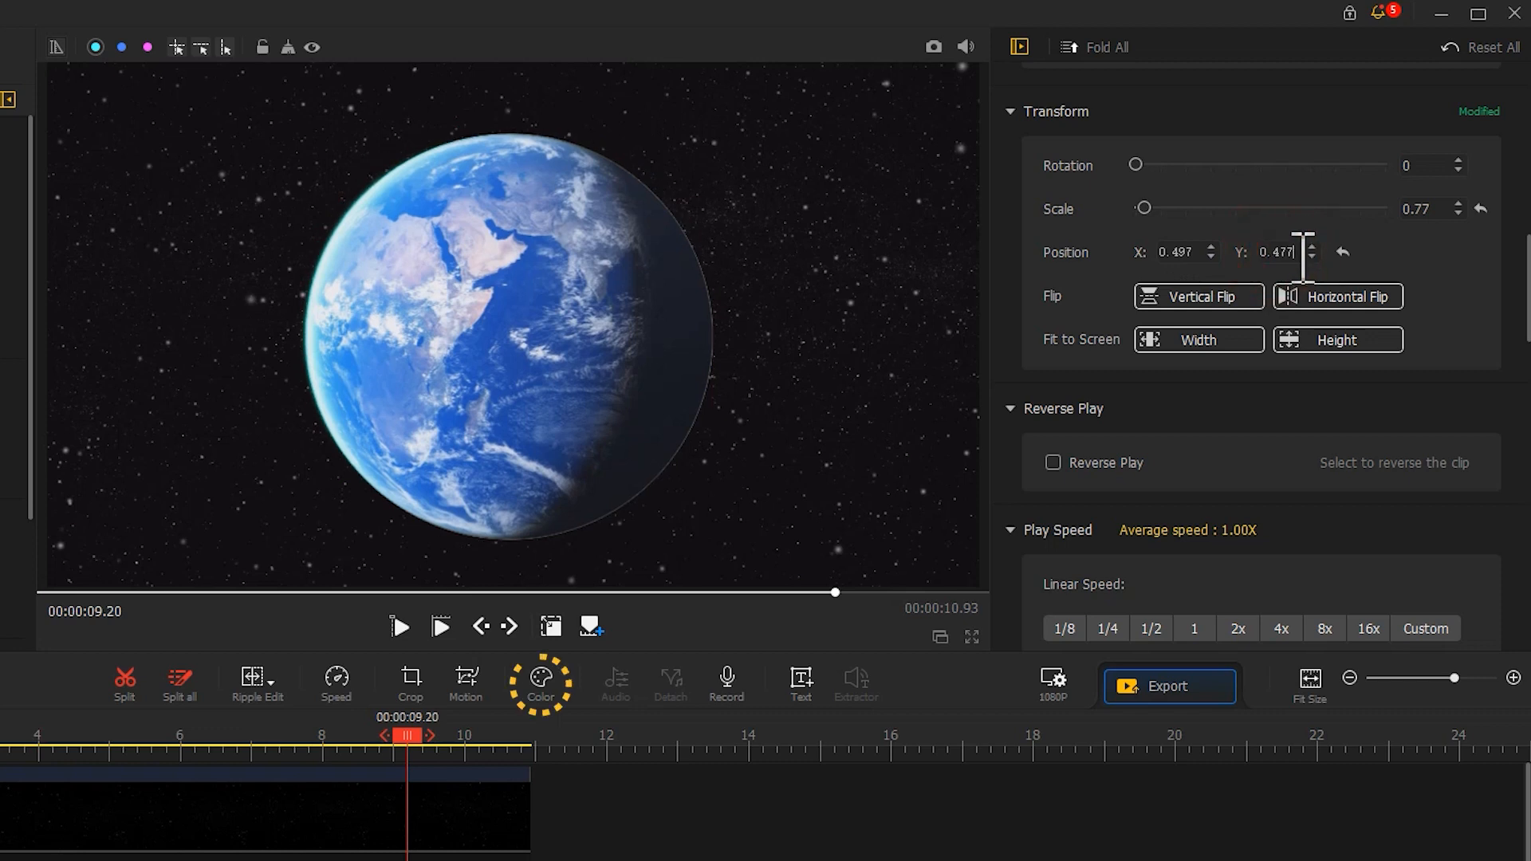
Step: Color-correct the earth clip with exposure -24, contrast 9, saturation -27, shadows -8, whites -27 and blacks -23, and apply
left_click(558, 705)
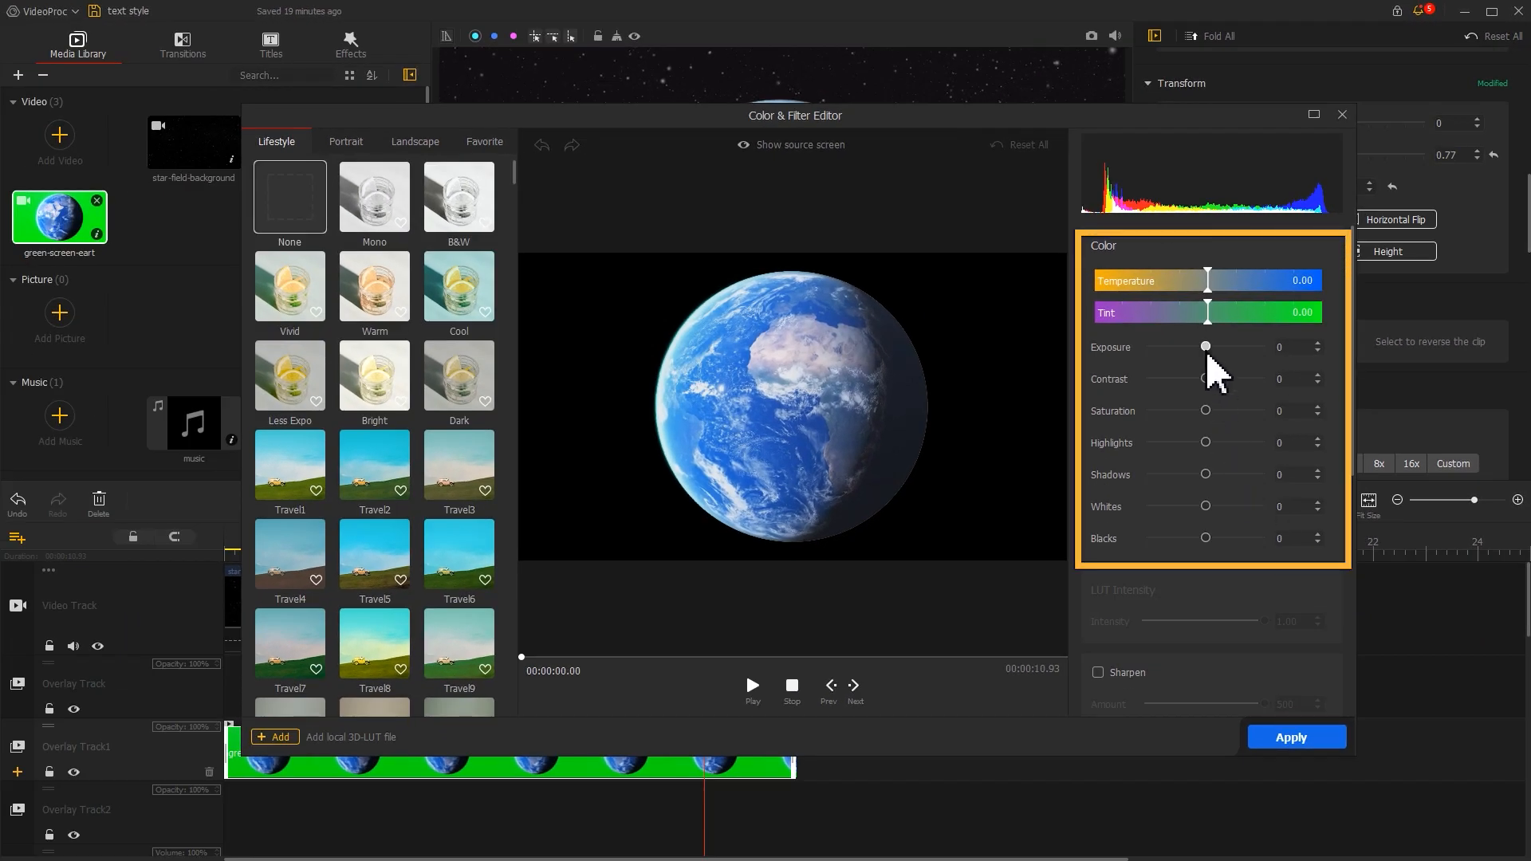
left_click_drag(1207, 353, 1194, 352)
left_click_drag(1205, 410, 1194, 412)
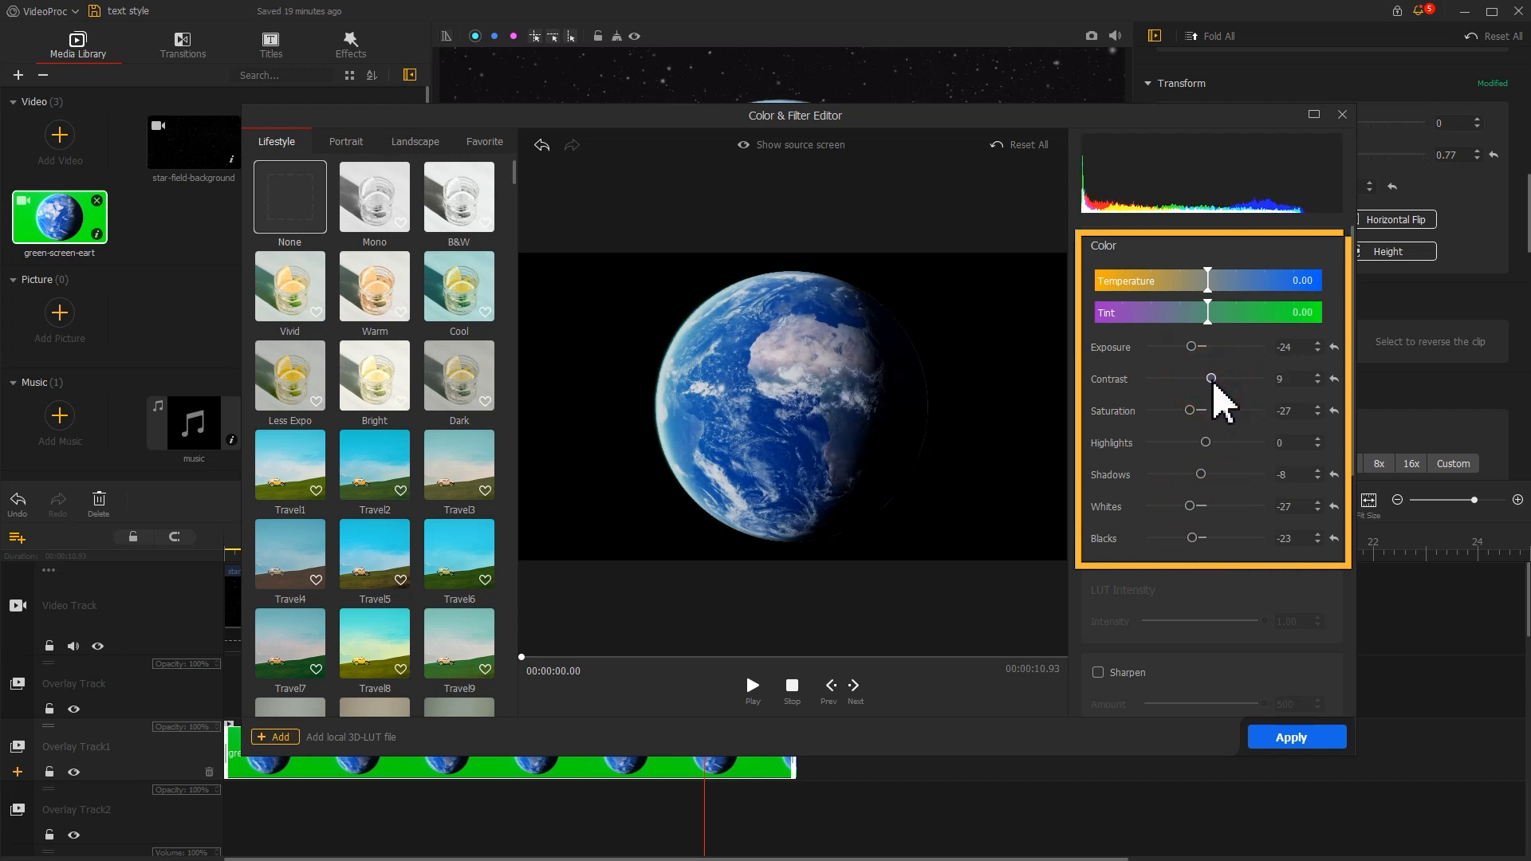
left_click(1279, 738)
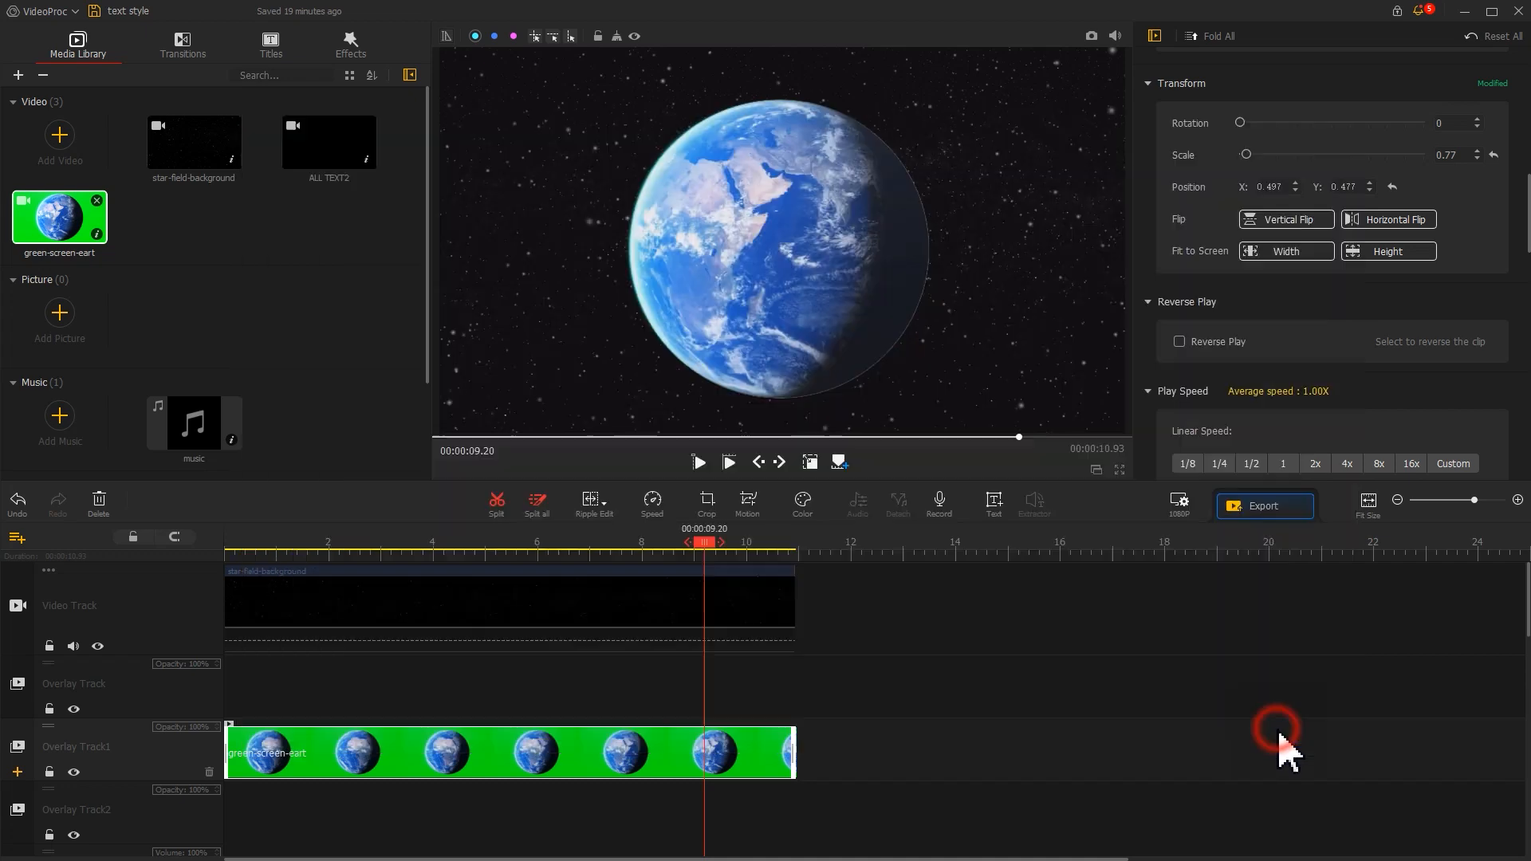
Step: Color-correct the star-field-background clip with exposure -8 and contrast 11, and apply
left_click(699, 642)
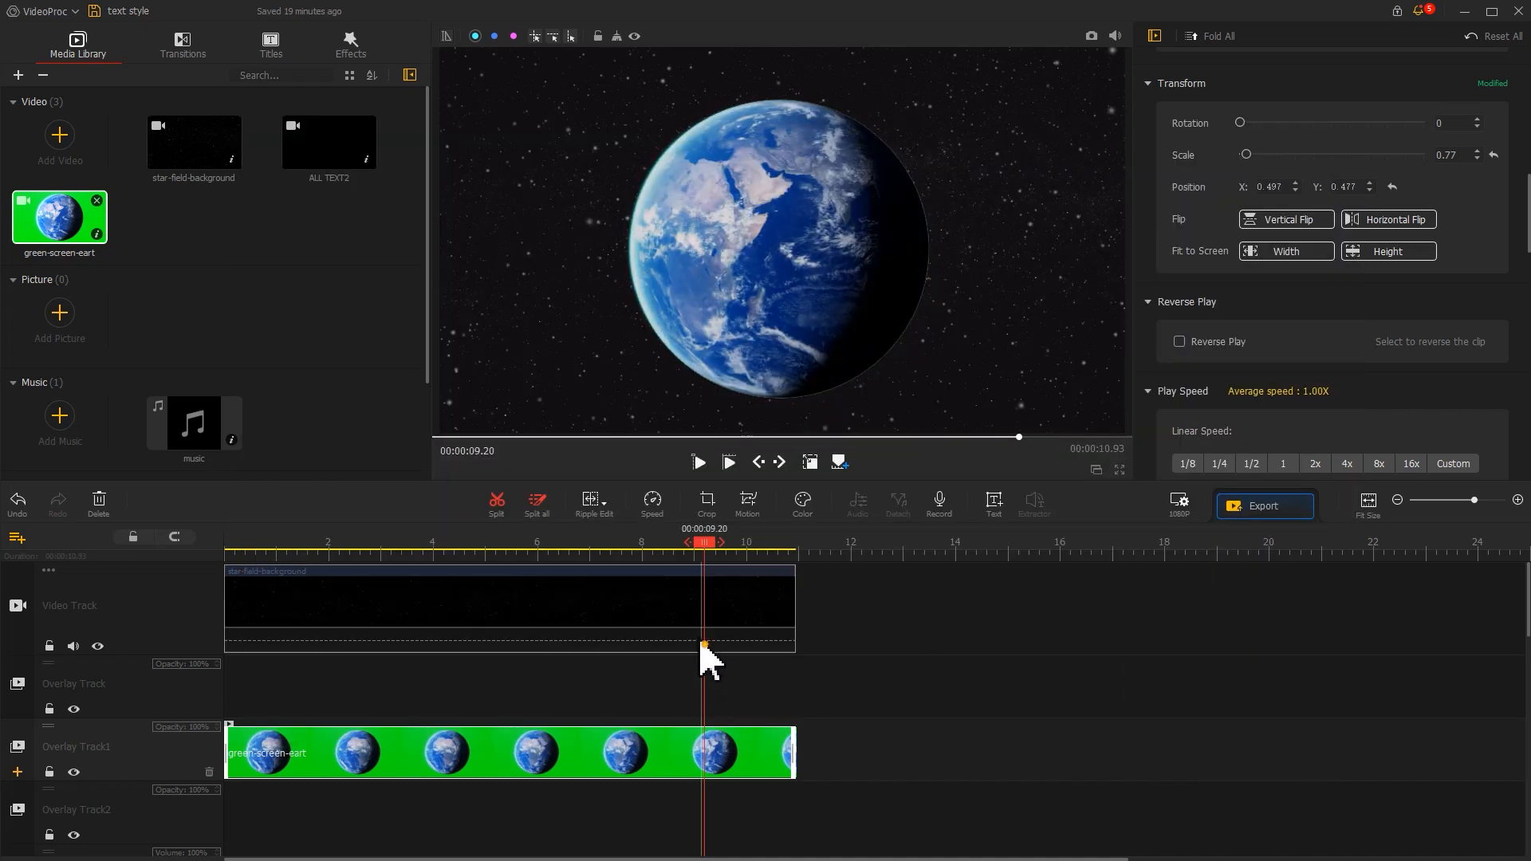
left_click(807, 515)
left_click_drag(1232, 322, 1226, 321)
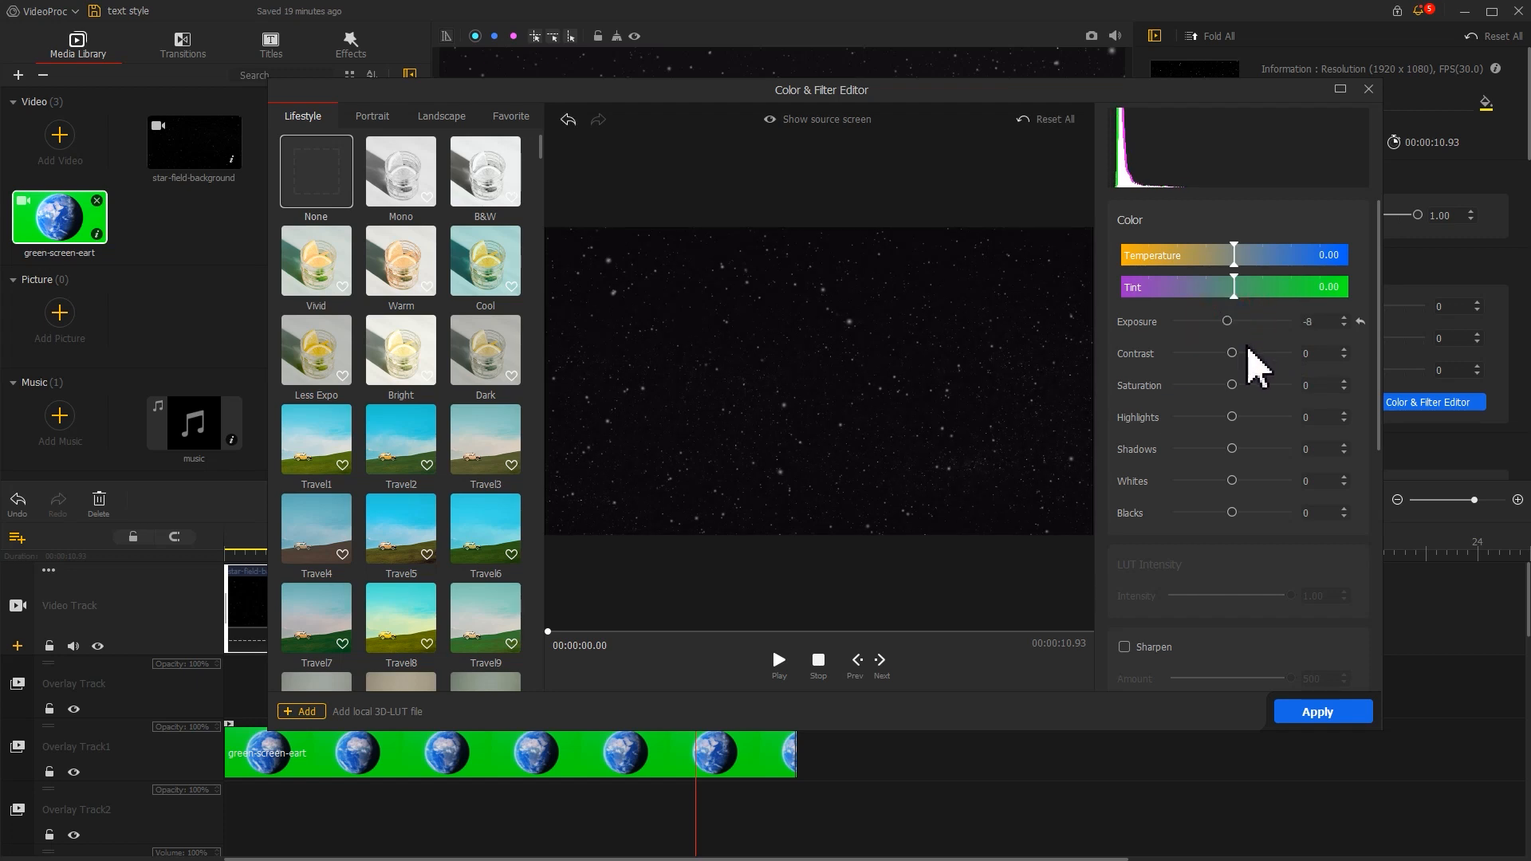
left_click(1247, 352)
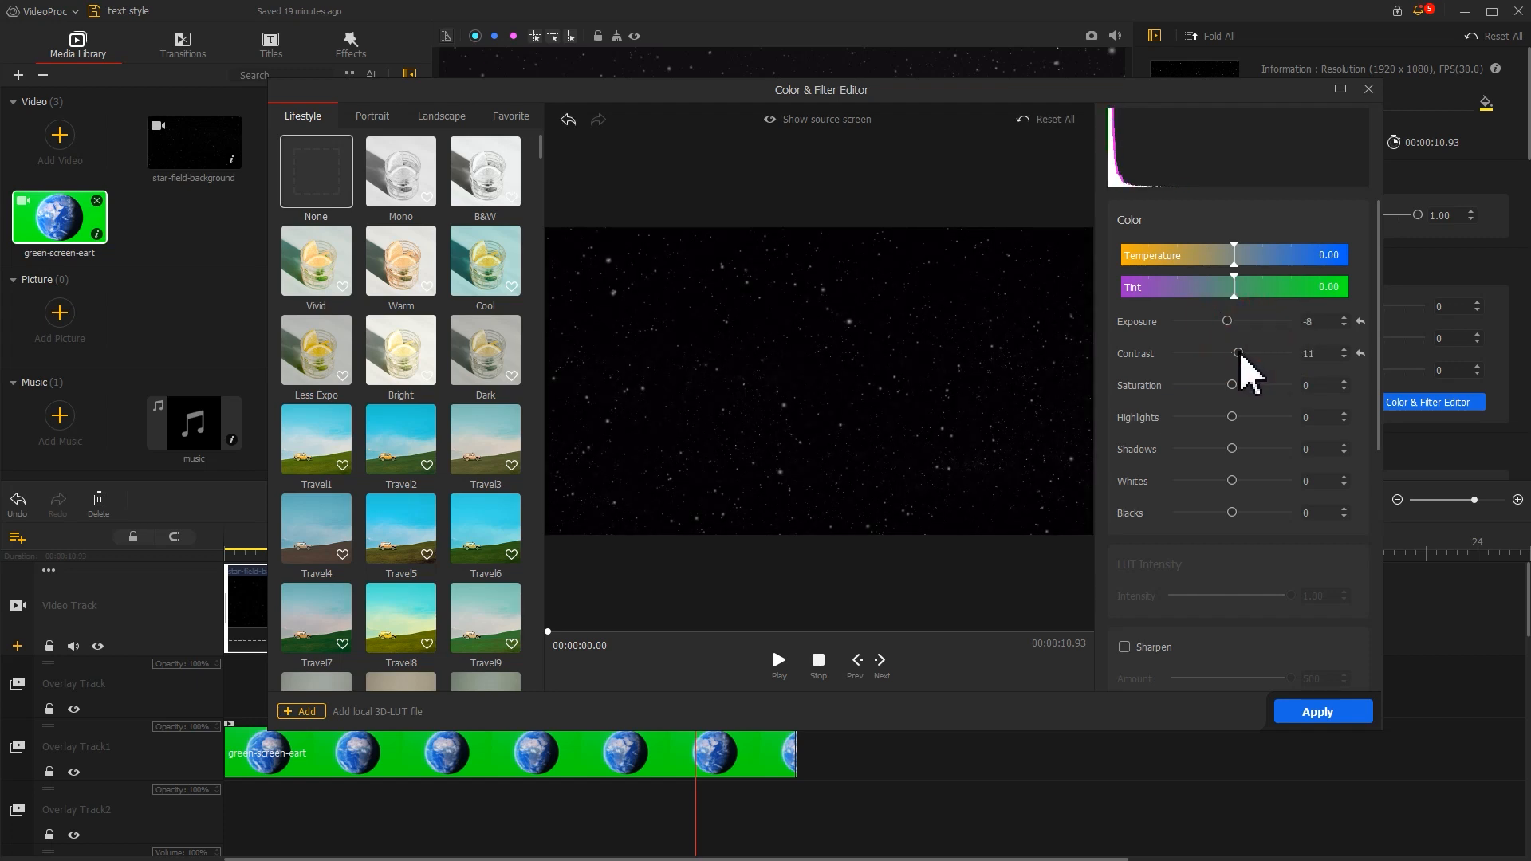
left_click(1316, 712)
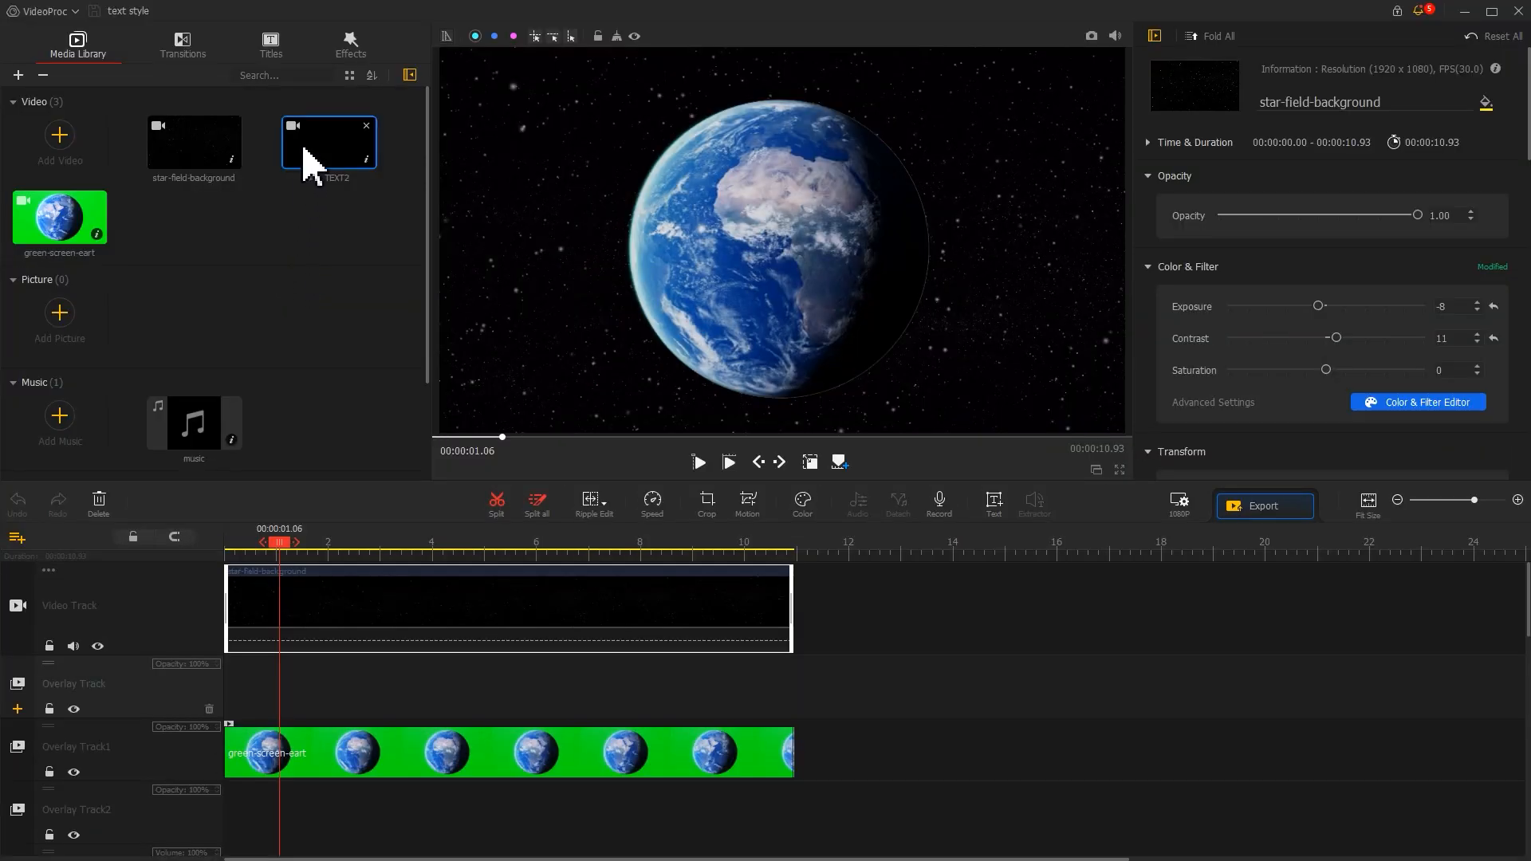
Step: Place ALL TEXT2 at the start of Overlay Track2, fit it to the screen height and set its blend mode to Screen
left_click_drag(303, 149, 209, 810)
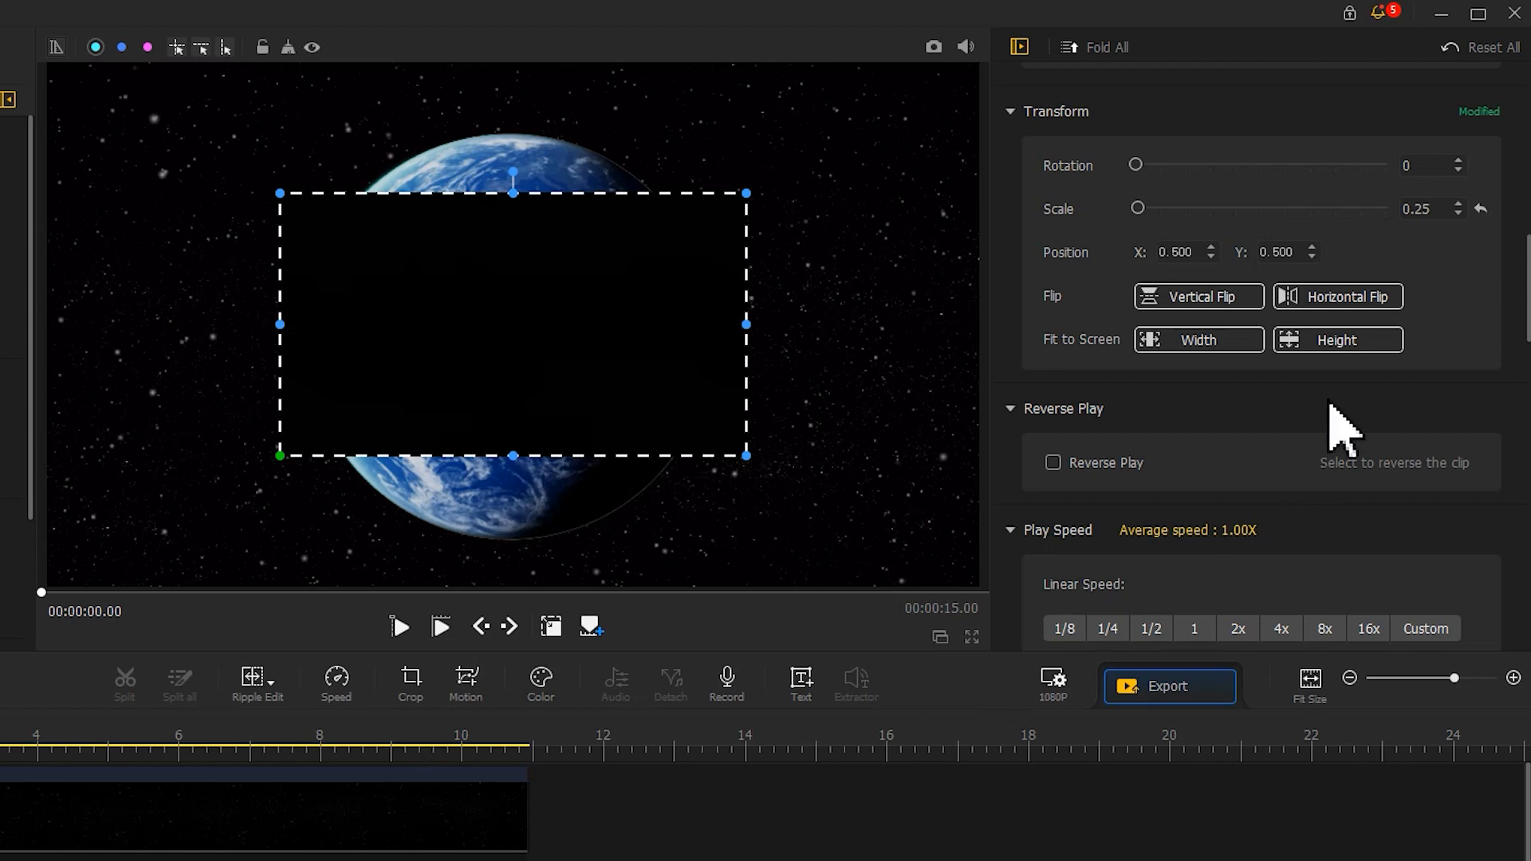
left_click(1354, 343)
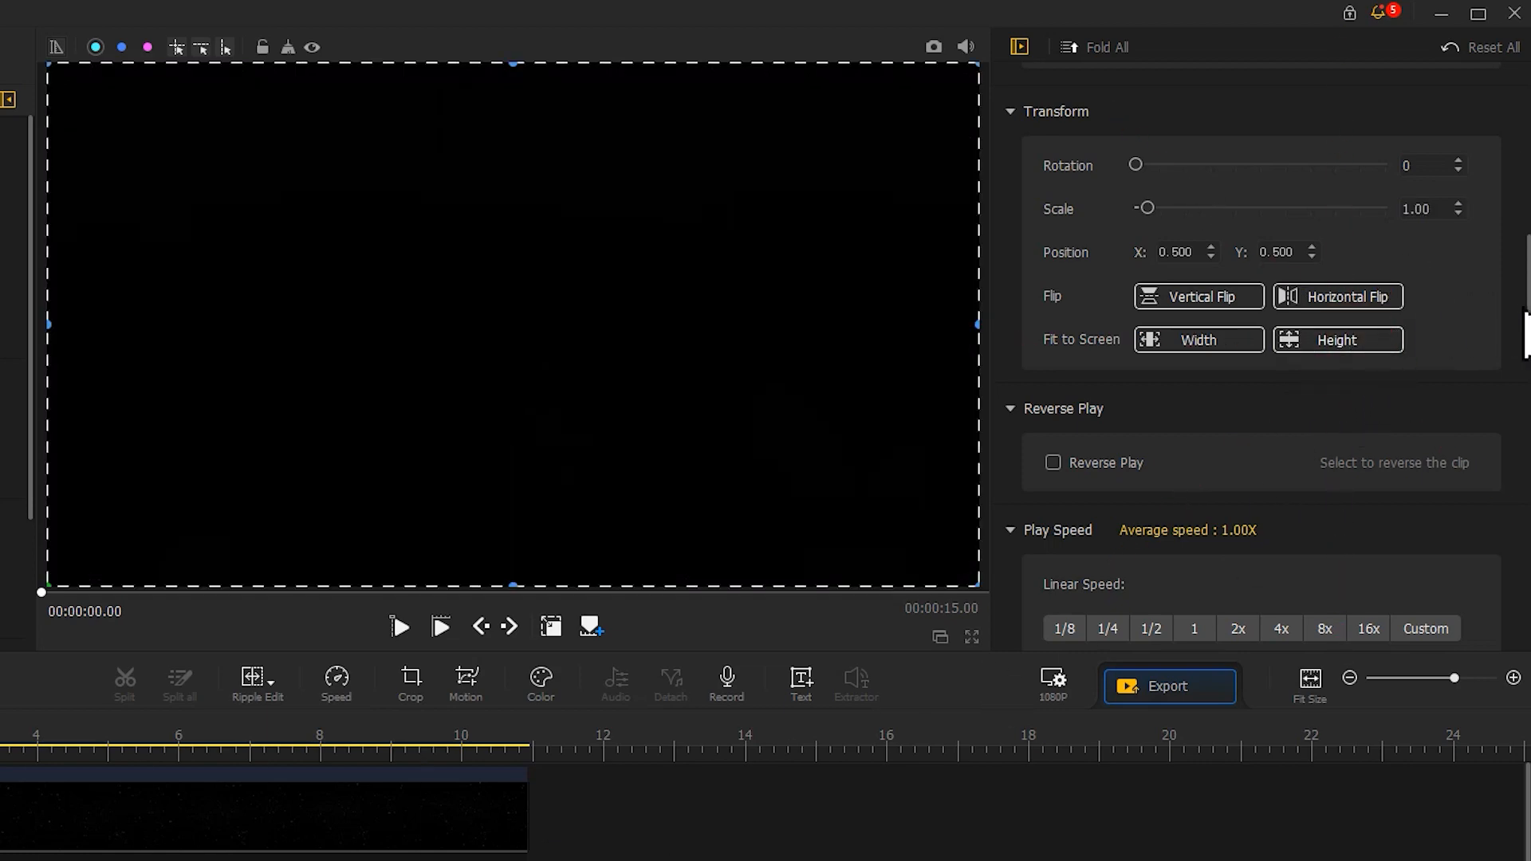
left_click_drag(1519, 311, 1479, 686)
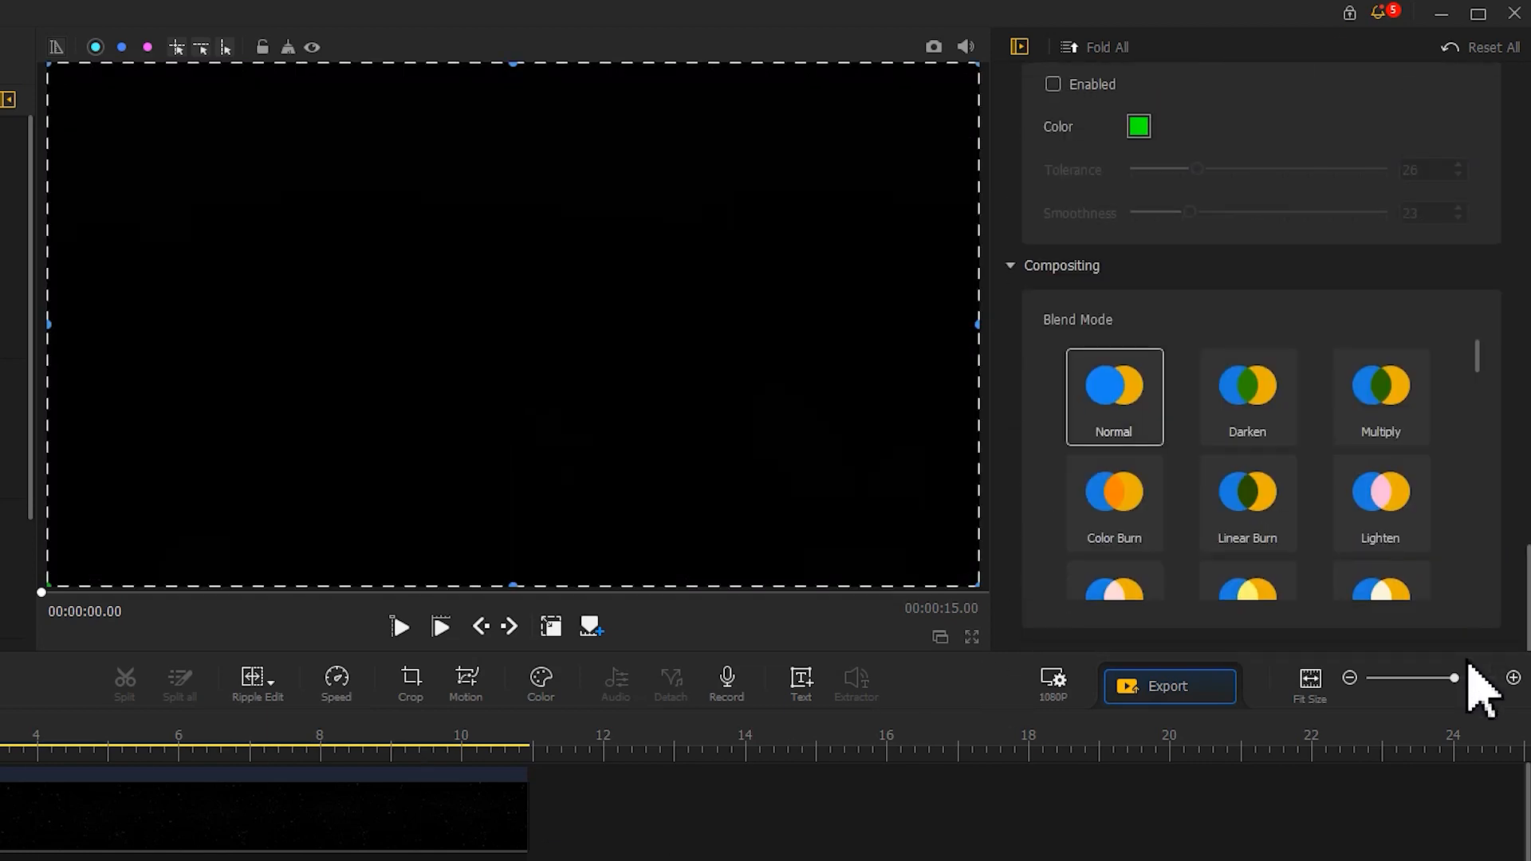
left_click_drag(1477, 363, 1476, 417)
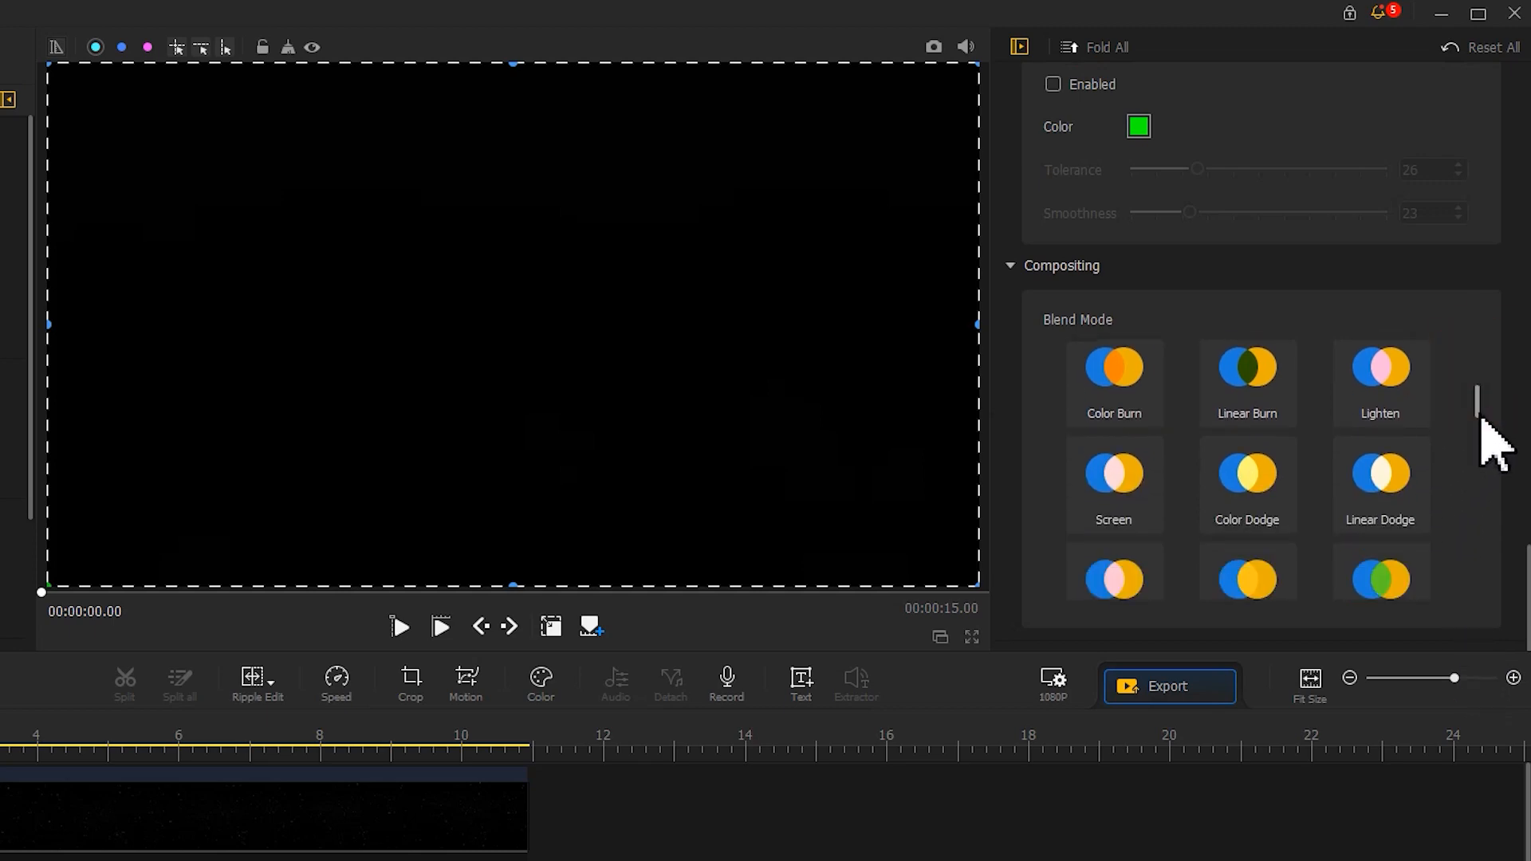
left_click(1140, 499)
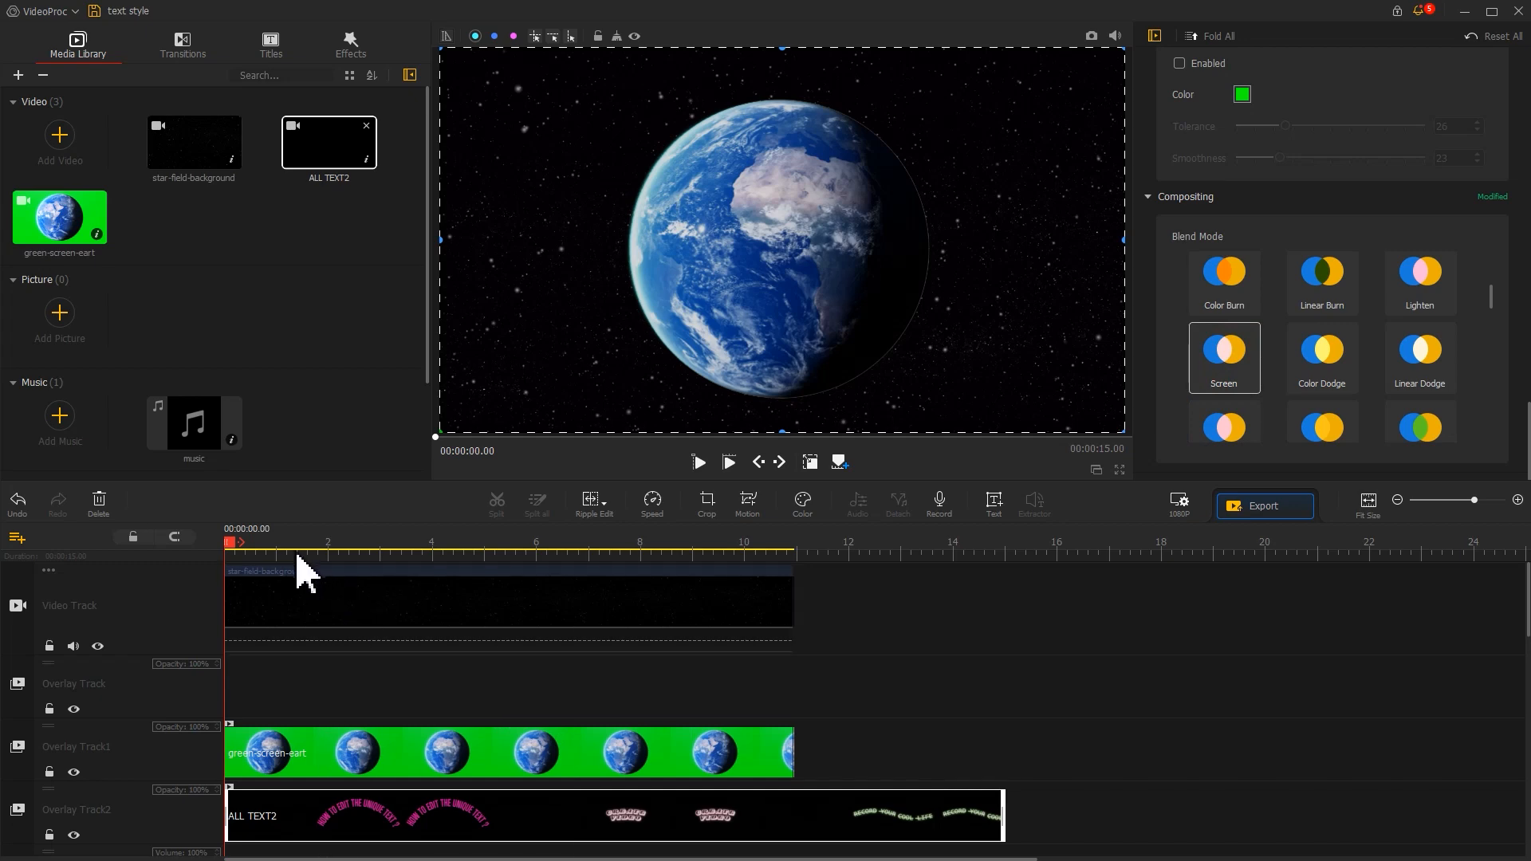
Step: Shift ALL TEXT2 to start at about 1.2 s and cut out its section between about 3.9 and 6.4 s
mouse_move(300, 562)
left_mouse_down()
mouse_move(265, 545)
mouse_move(280, 557)
left_mouse_up()
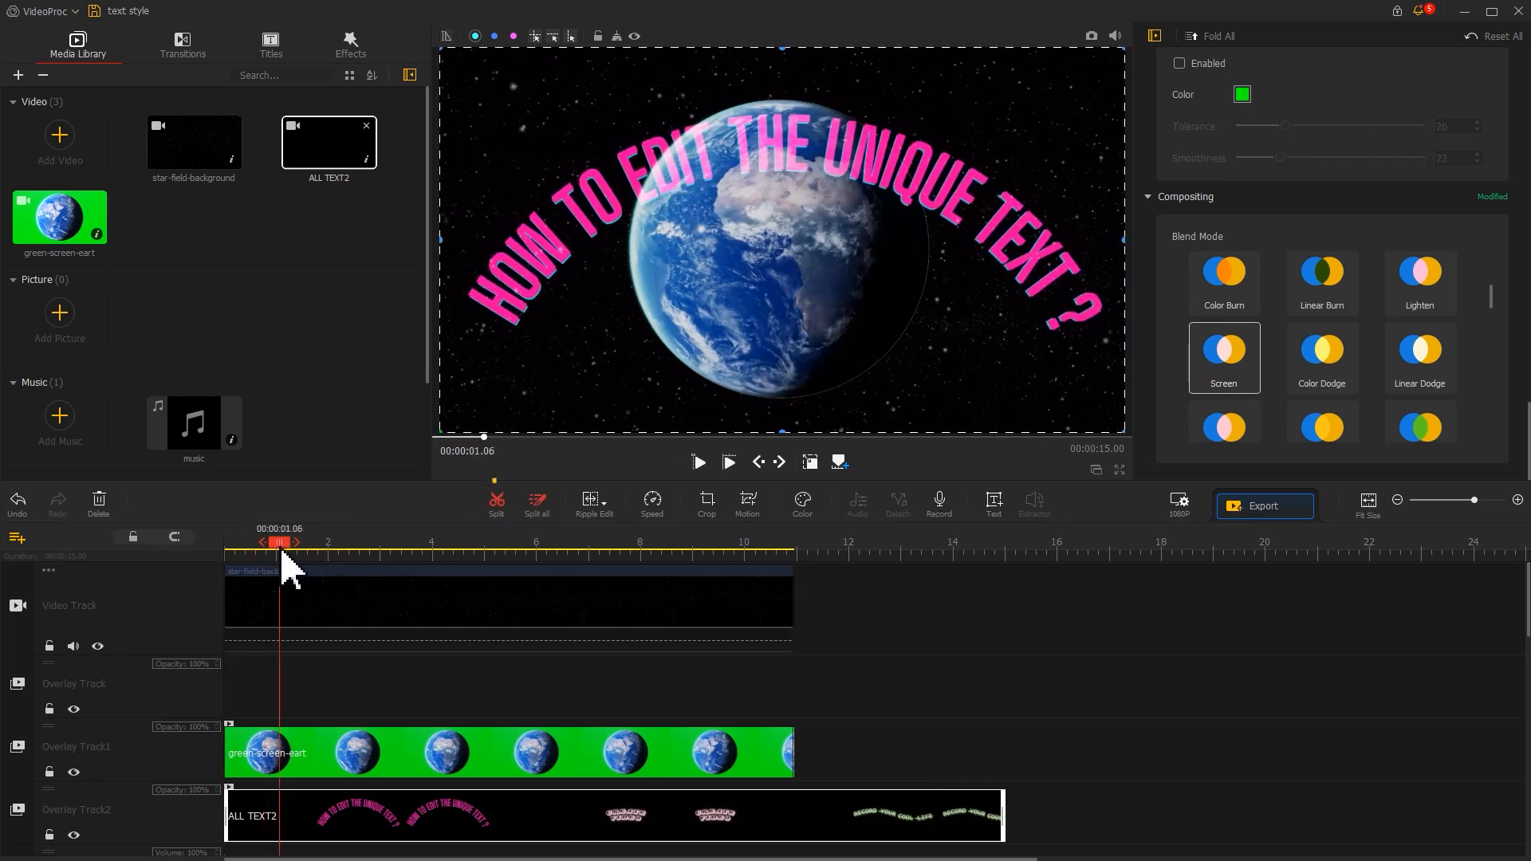
left_click_drag(335, 820, 396, 821)
left_click_drag(301, 558, 559, 550)
left_click(496, 508)
left_click(509, 817)
key("Delete")
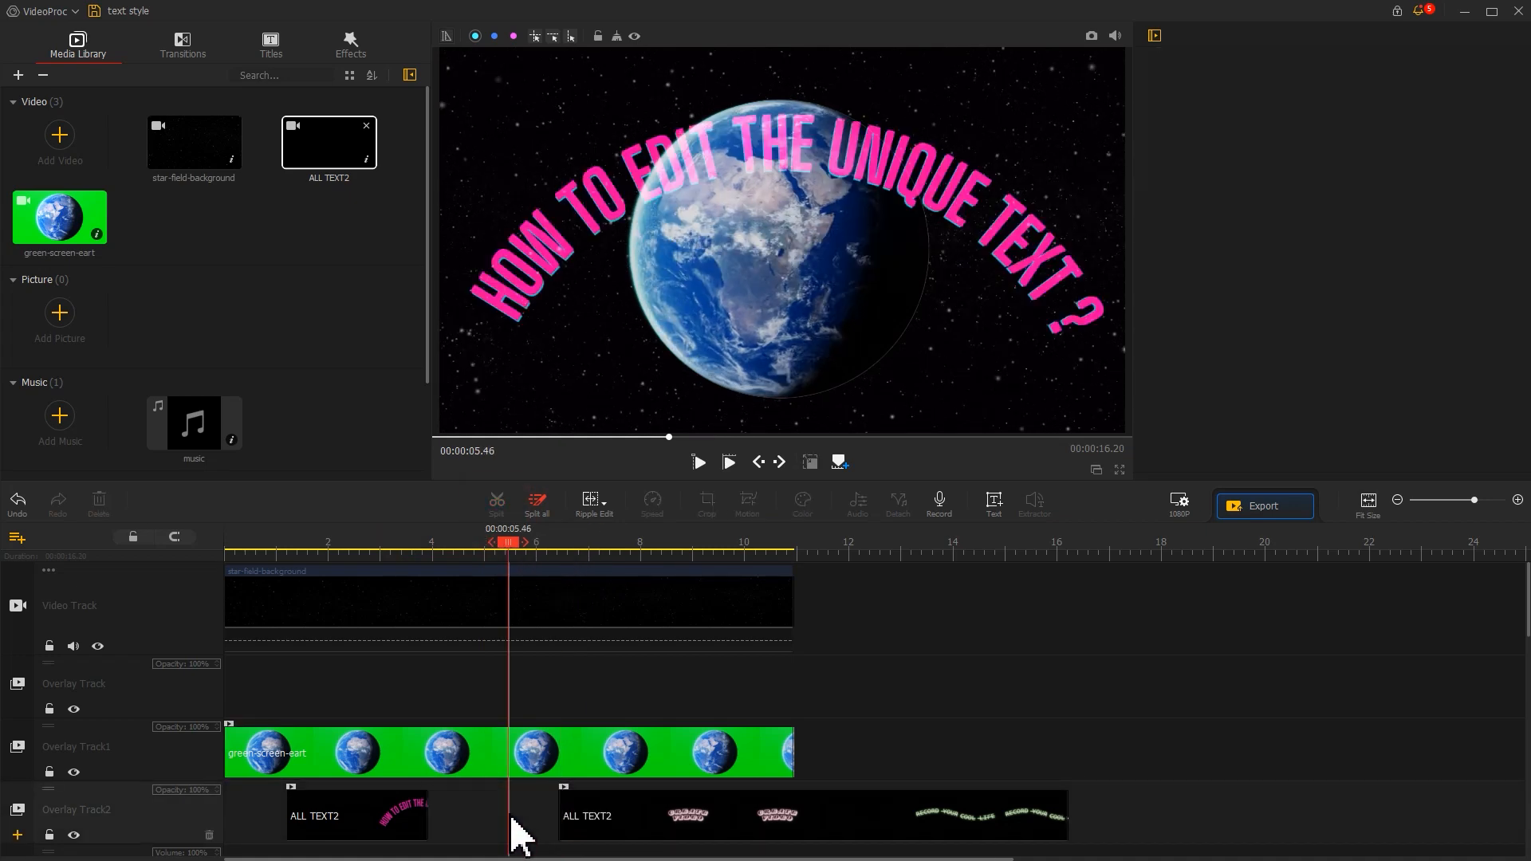
Step: Arrange the remaining text as a CREATE VIDEO clip from about 4.3 to 6.6 s and a RECORD YOUR COOL LIFE clip from about 7 s to the background's end
left_click_drag(594, 834, 488, 825)
left_click_drag(566, 548, 702, 549)
left_click_drag(571, 814, 665, 817)
left_click_drag(843, 823, 795, 826)
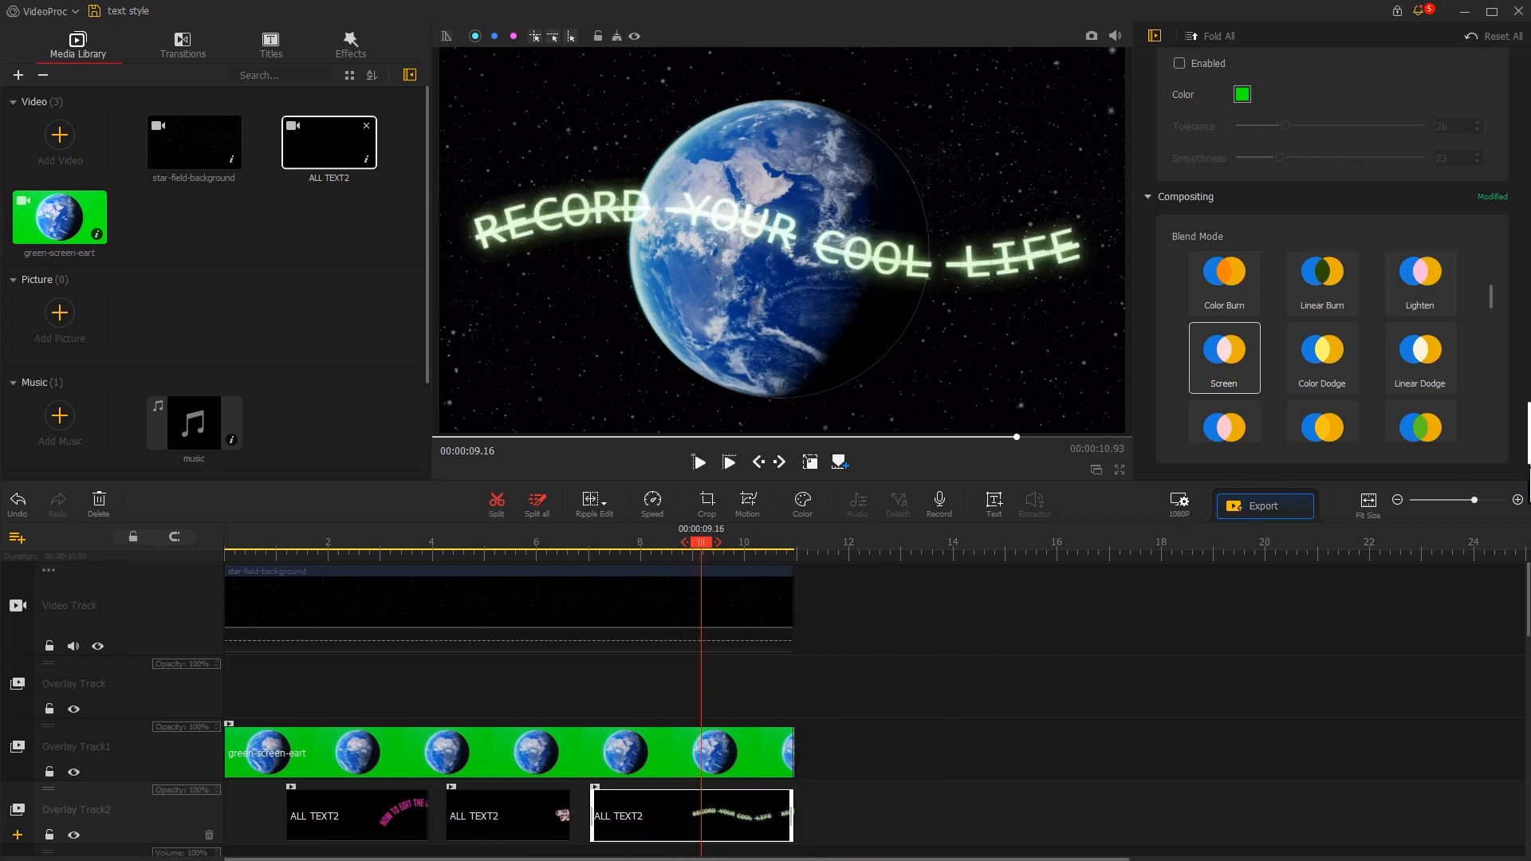
Step: Enable progressive fade-out on the three text clips, with durations 0.38, 0.36 and 0.39 in timeline order
scroll(1332, 263, "up", 10)
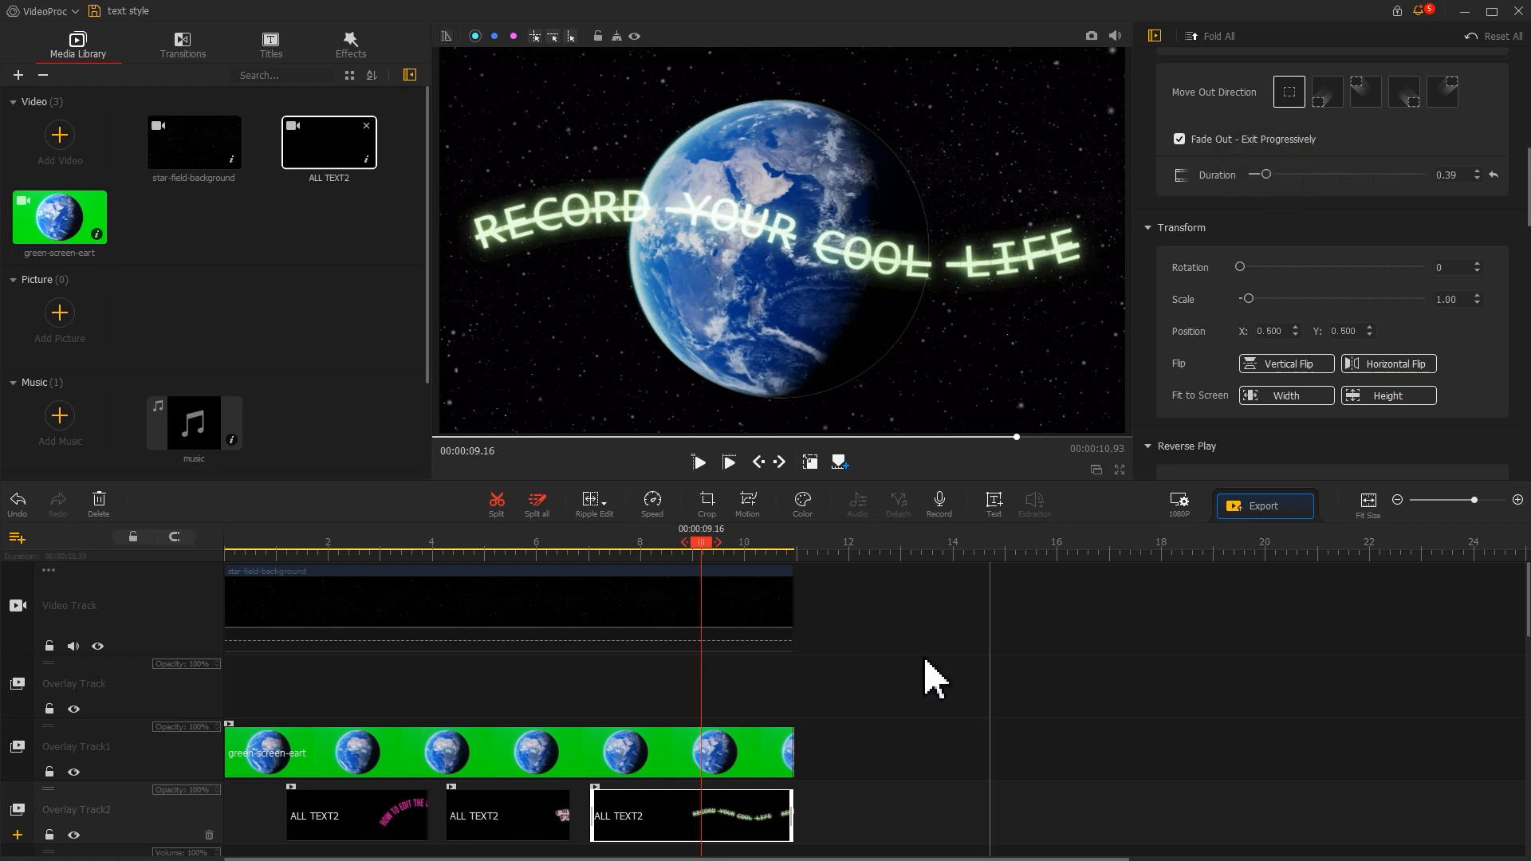
left_click(493, 815)
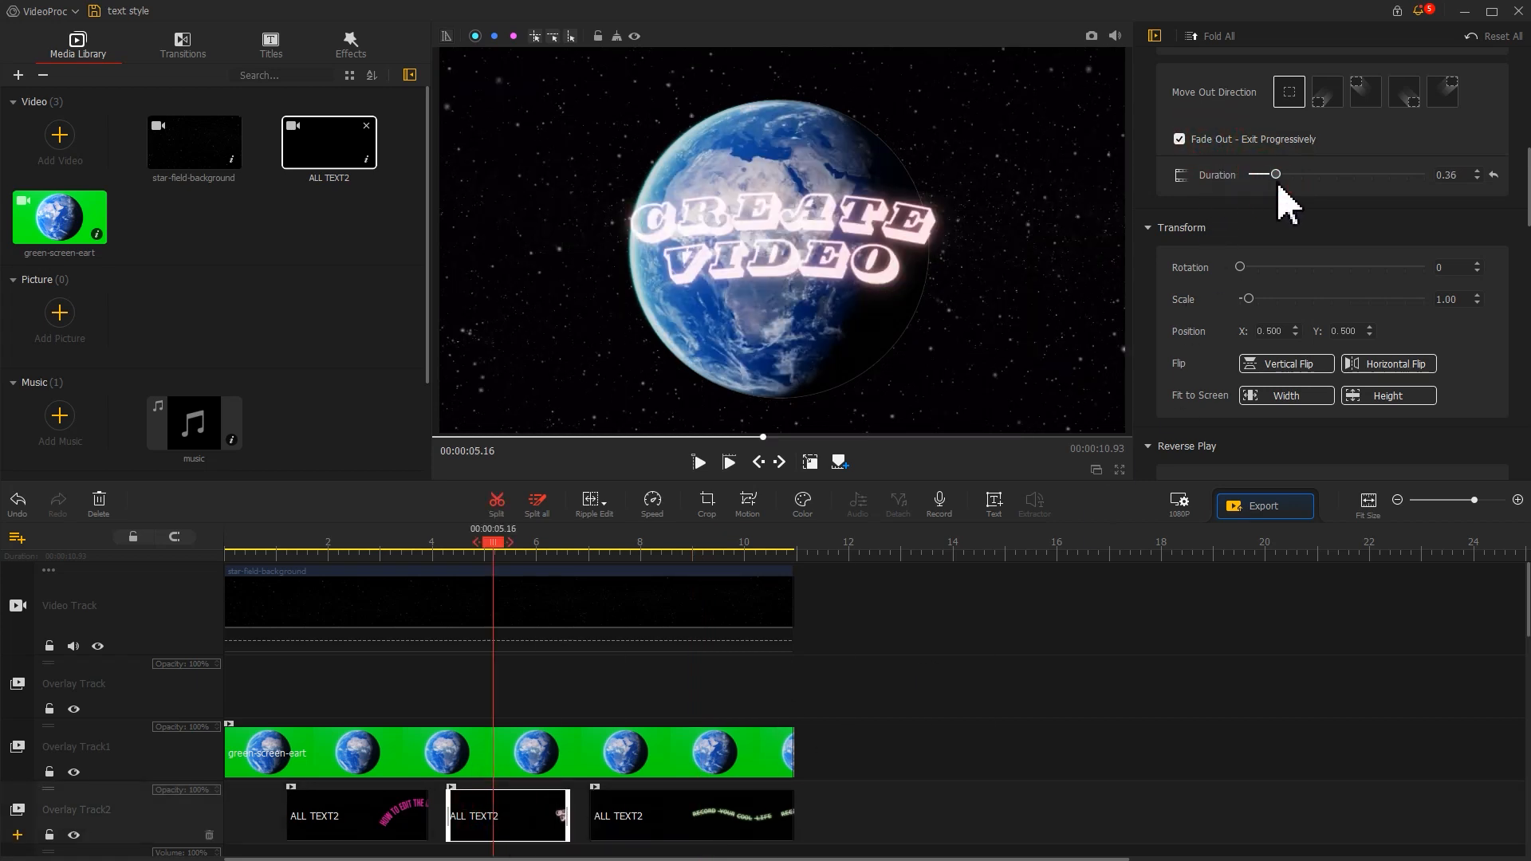
left_click(379, 815)
left_click(1182, 139)
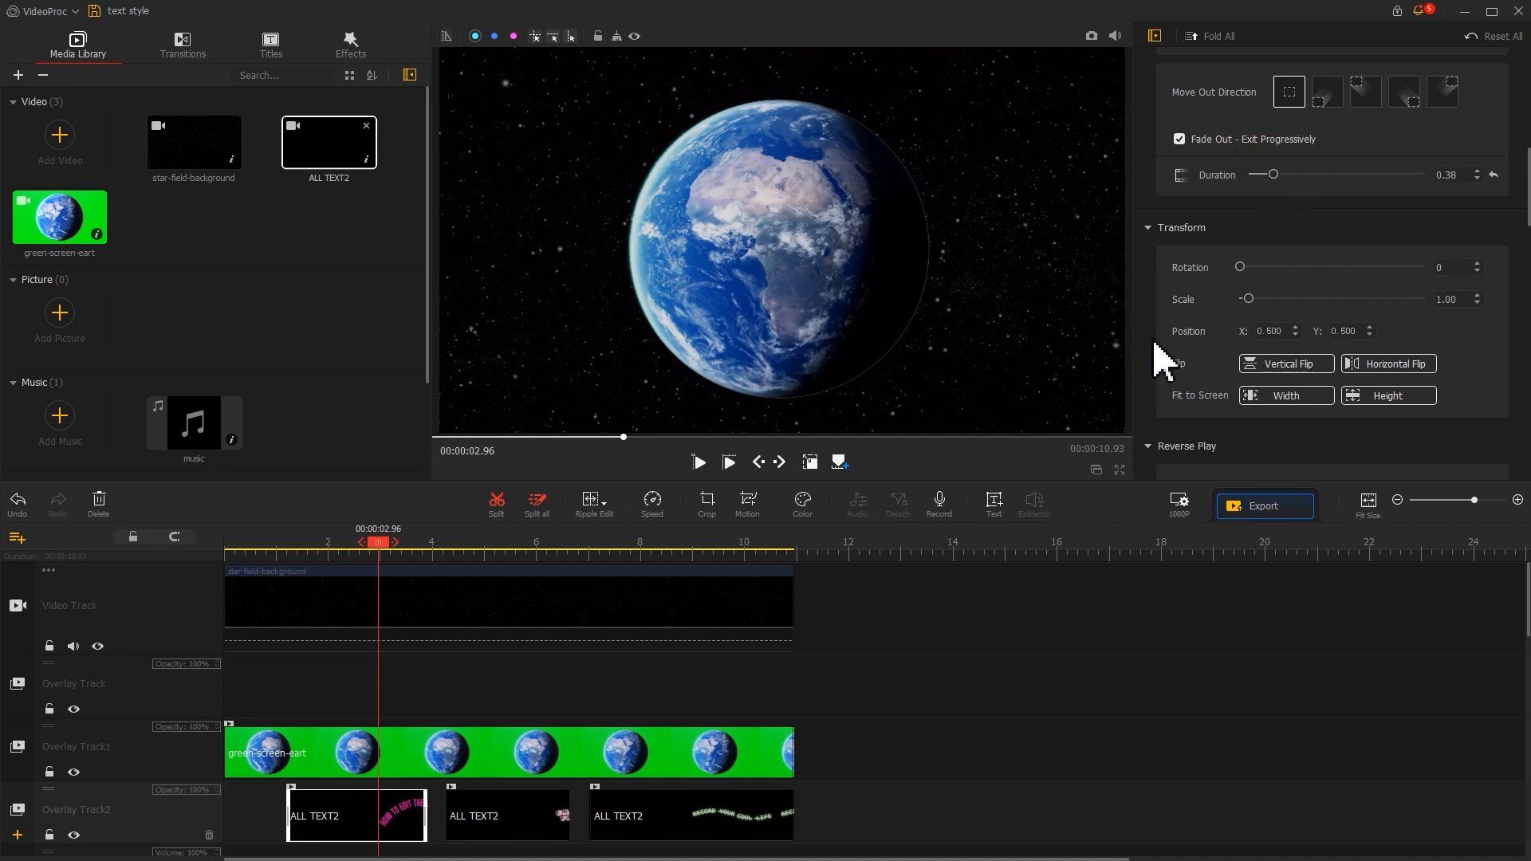
Step: Move the first text clip up to the empty Overlay Track so it sits behind the earth, and set its scale to 1.13
left_click(323, 817)
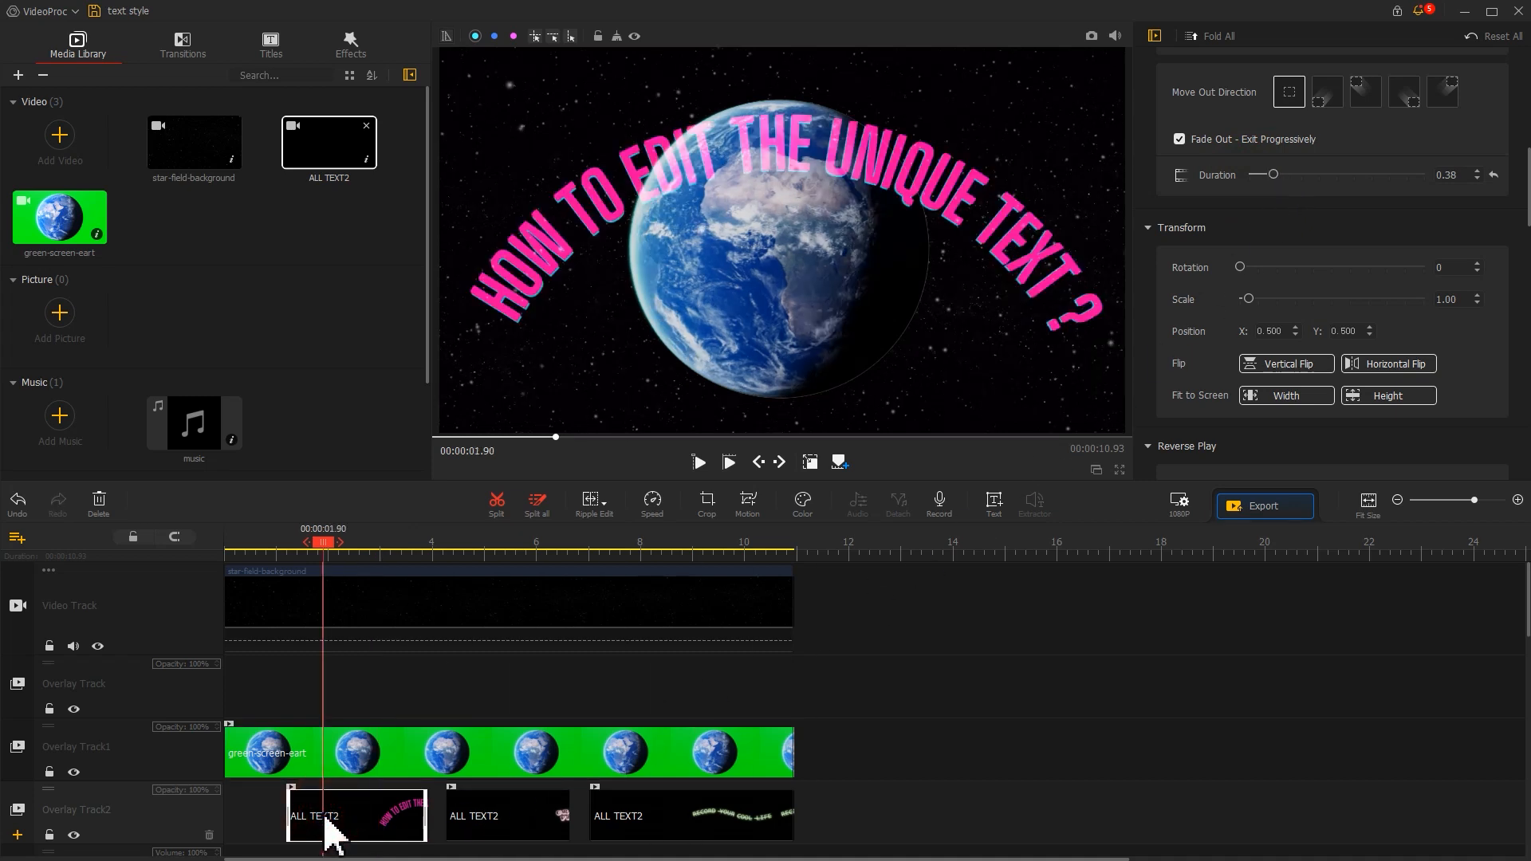
left_click_drag(327, 829, 333, 702)
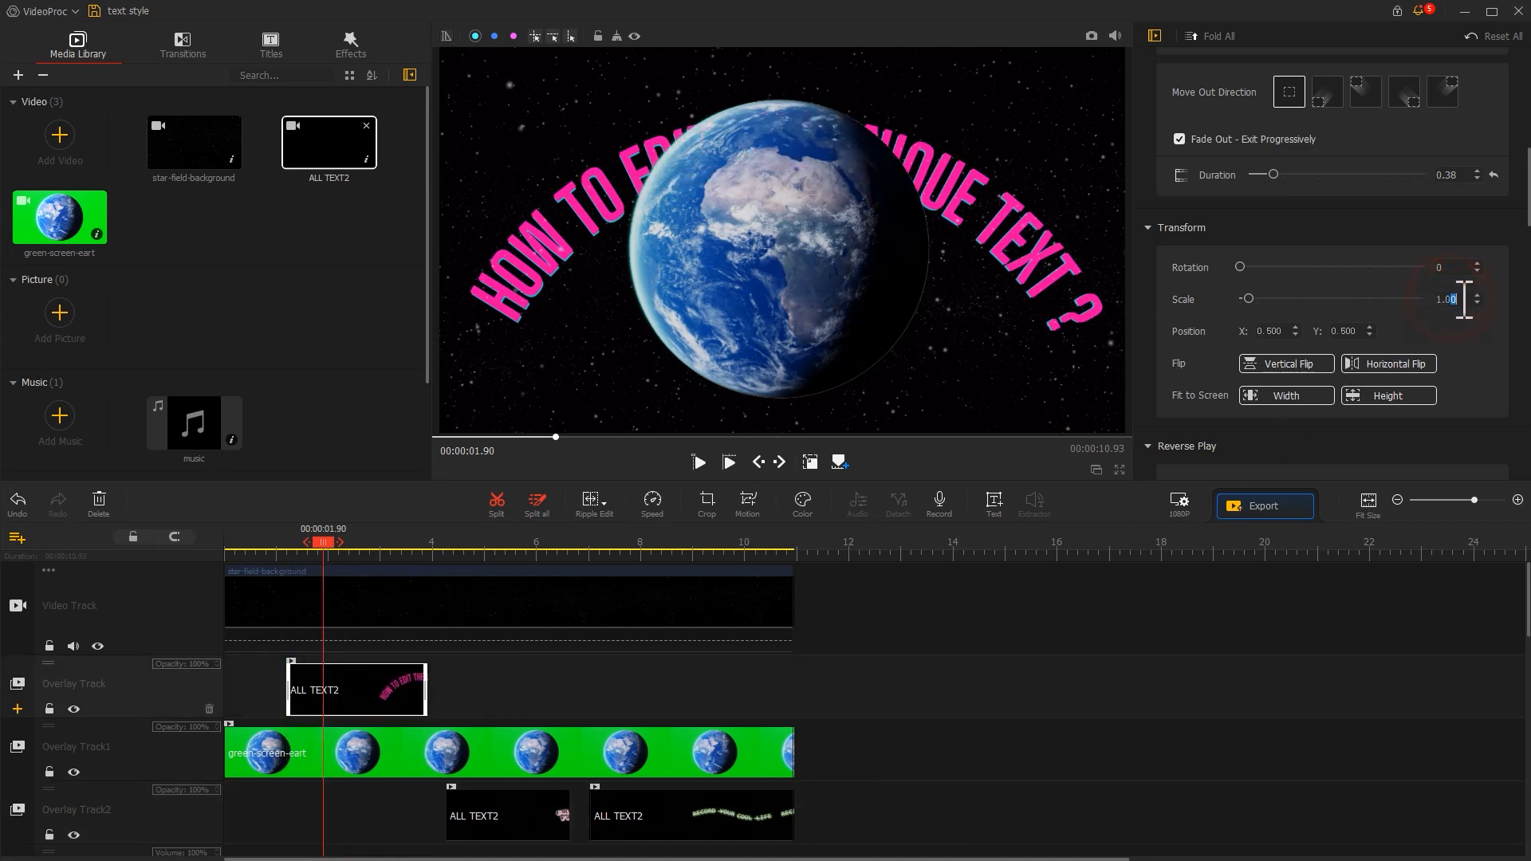
type("5")
type("13")
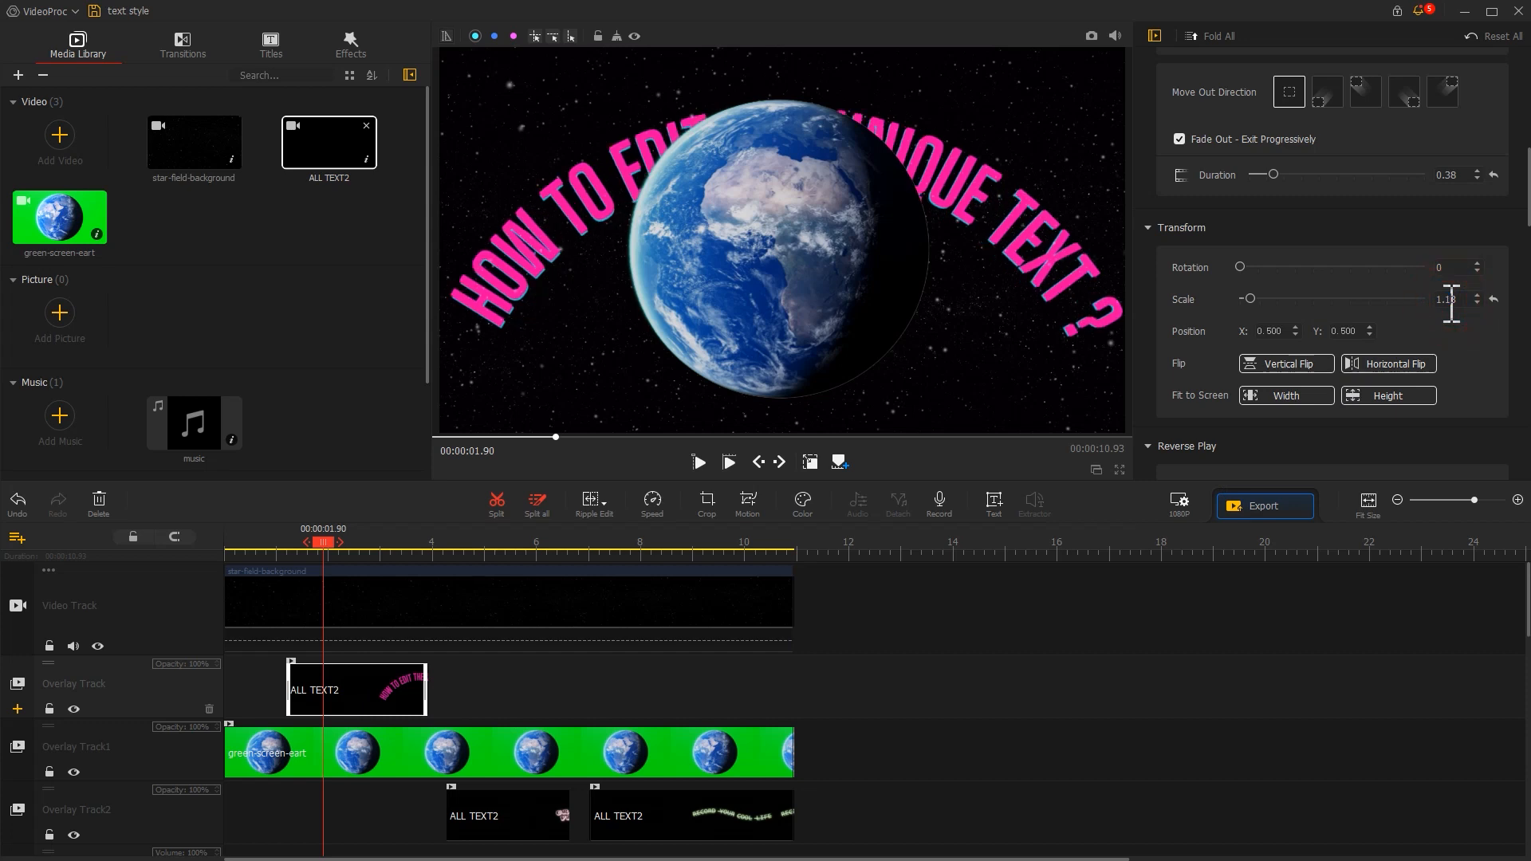
Step: Position the first text clip at X 0.497 and Y 0.595 so it arches above the earth
type("497")
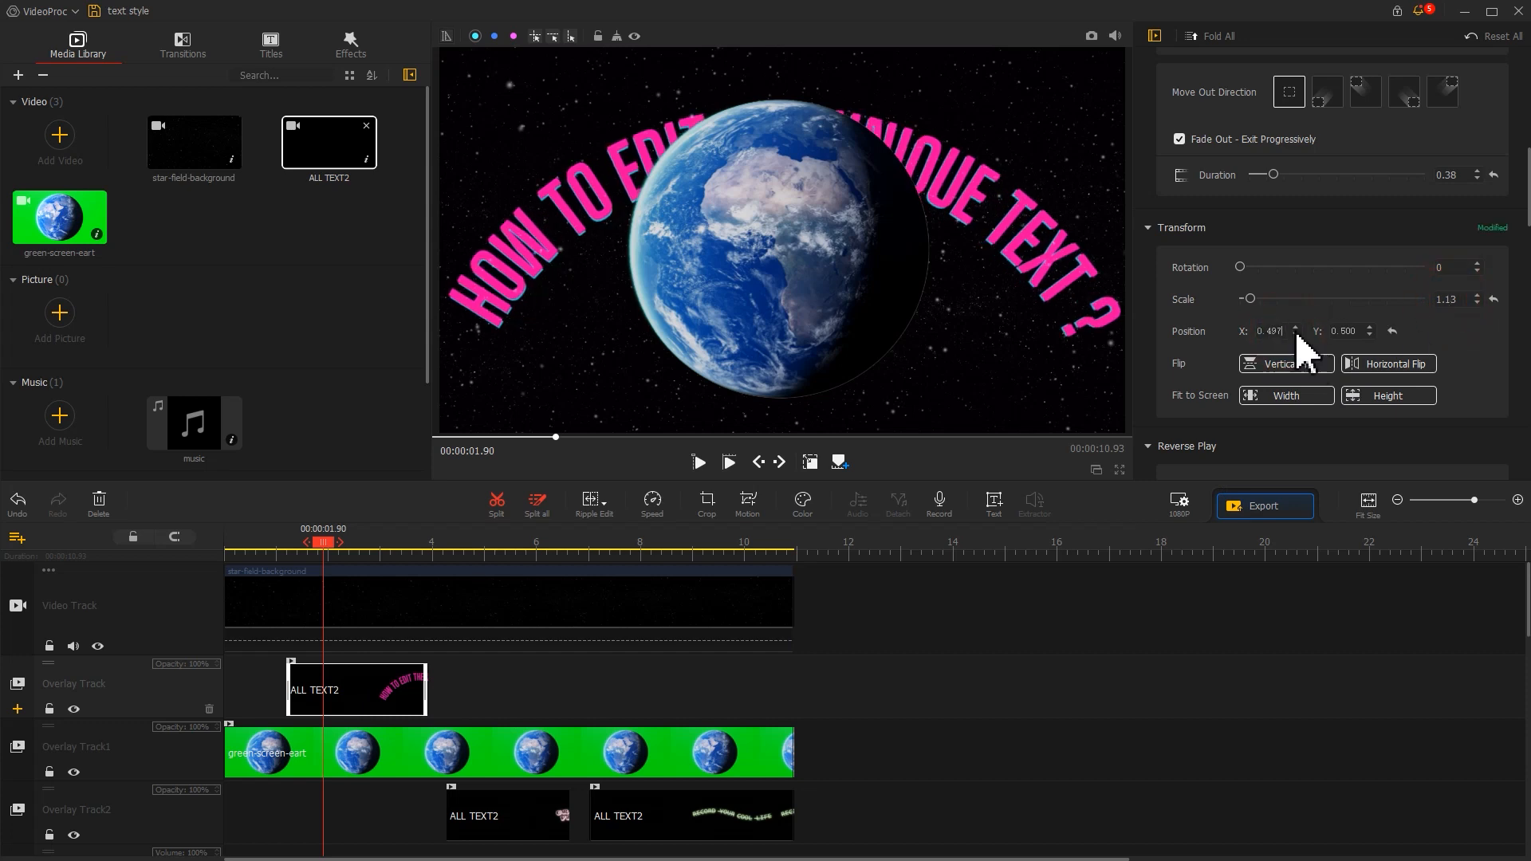
type("595")
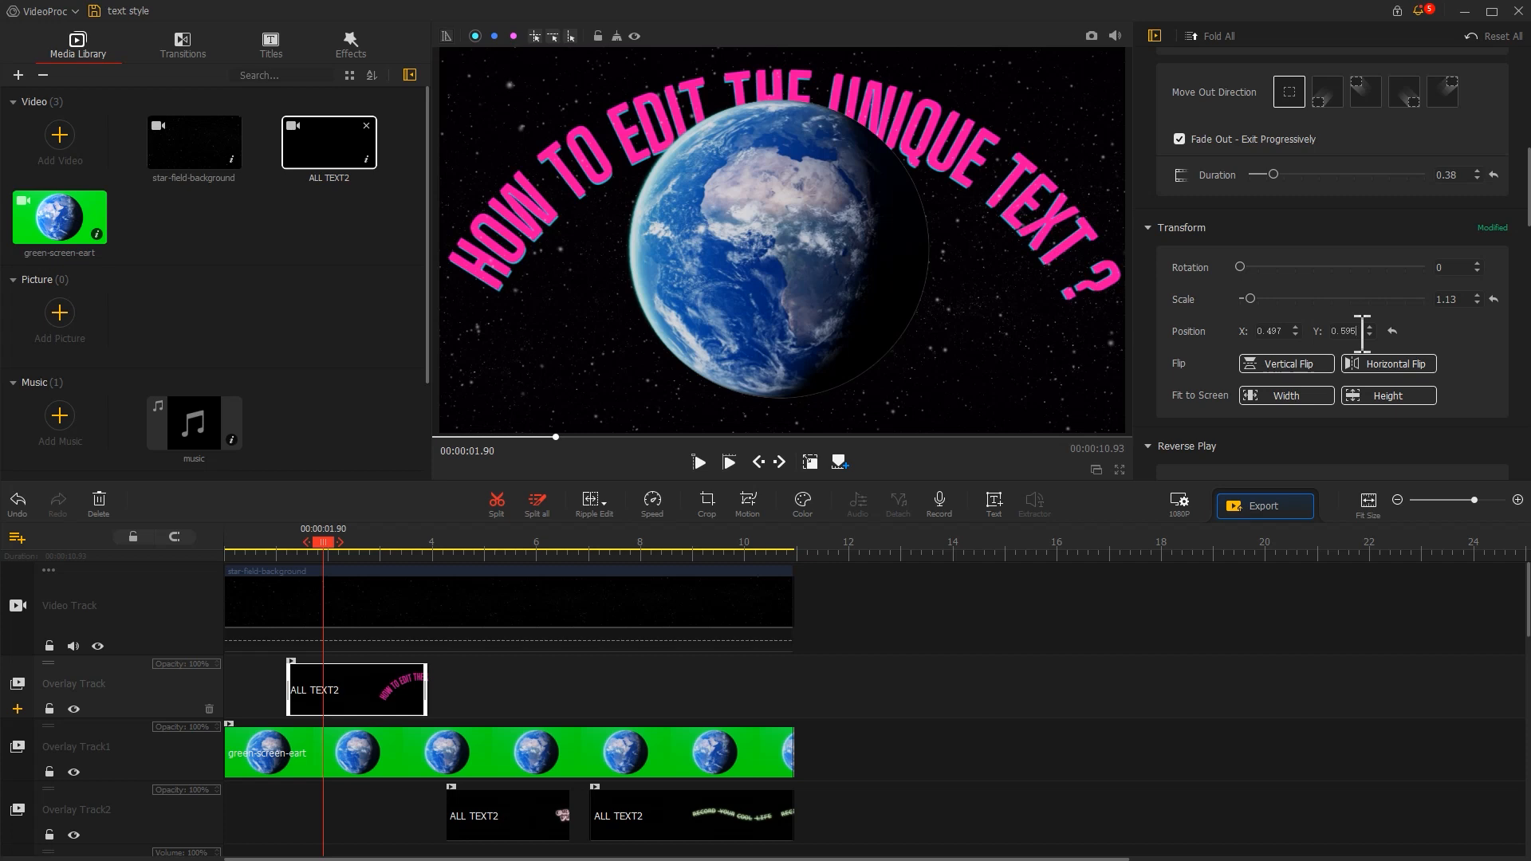
Step: Add the music to the start of the Audio Track and cut off everything past the background's end at 10.93 s
left_click_drag(181, 460, 180, 759)
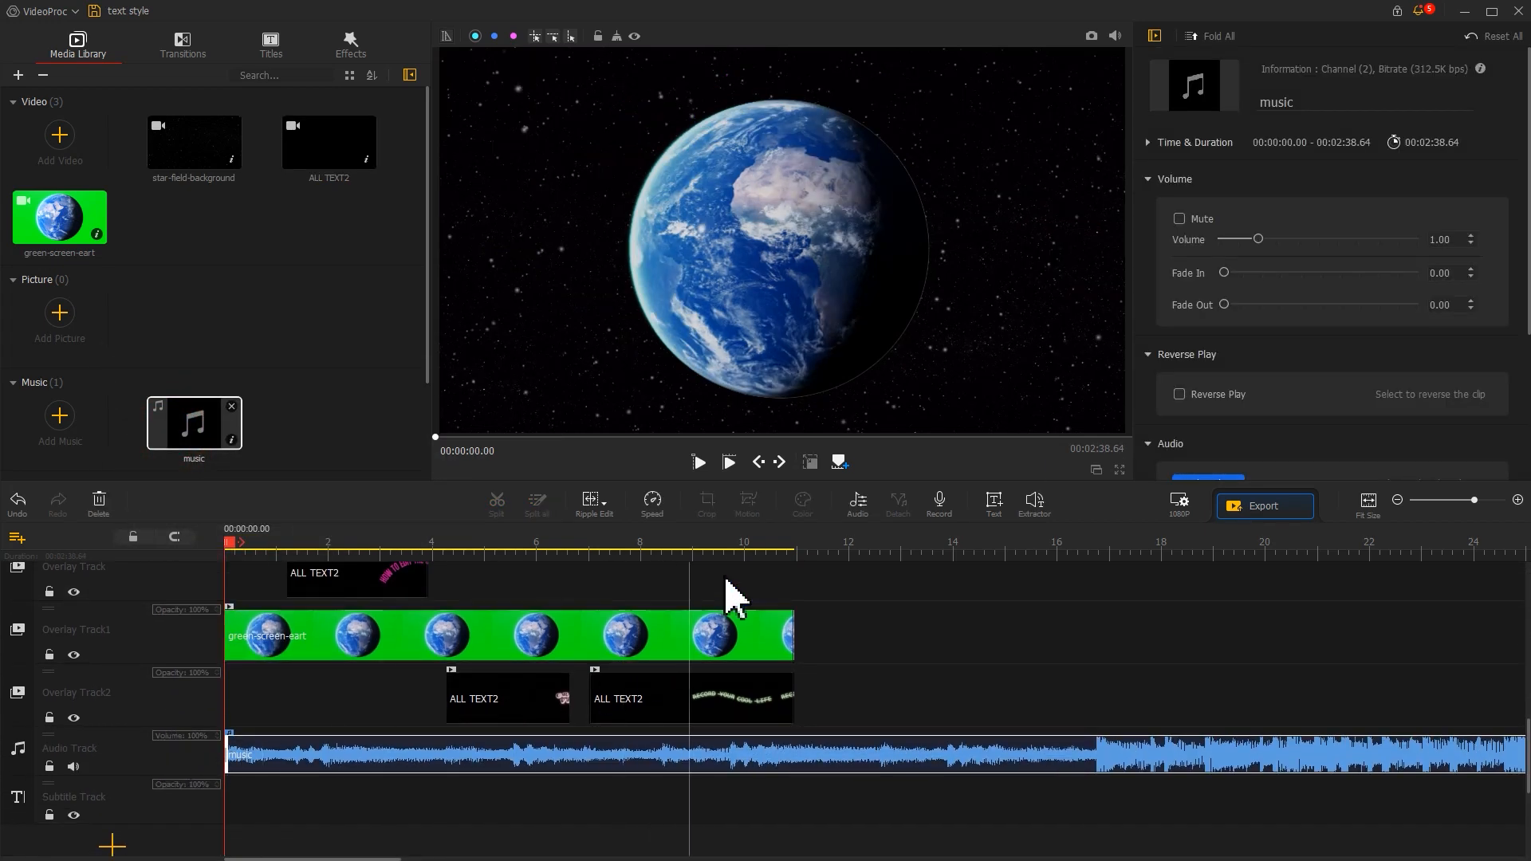
left_click_drag(745, 551, 797, 551)
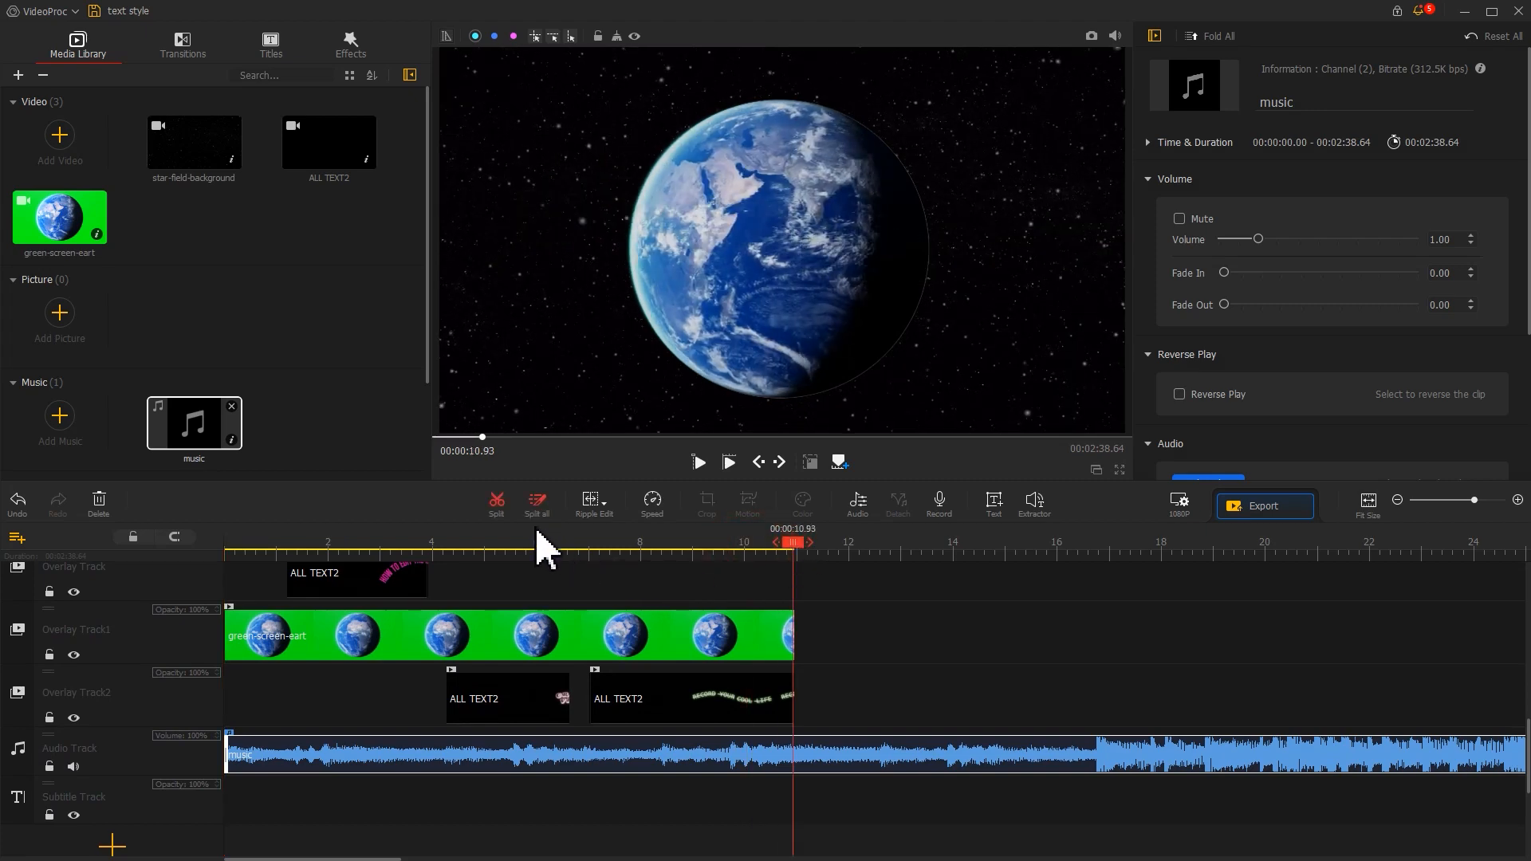
left_click(497, 507)
left_click(813, 754)
key("Delete")
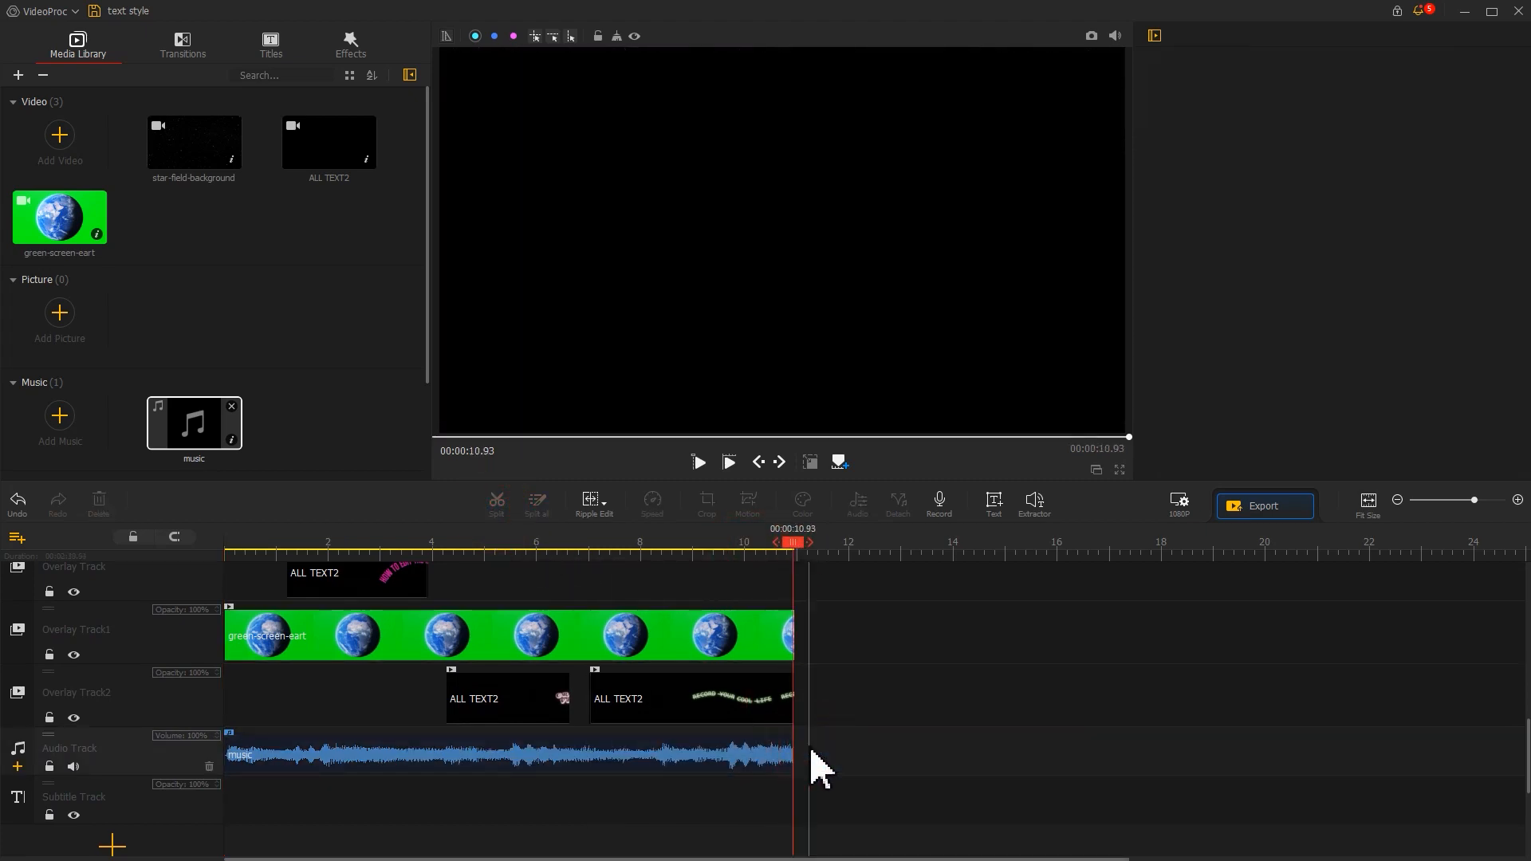
Step: Set the music clip's fade in to about 1.77 and its fade out to about 2.43
left_click(703, 753)
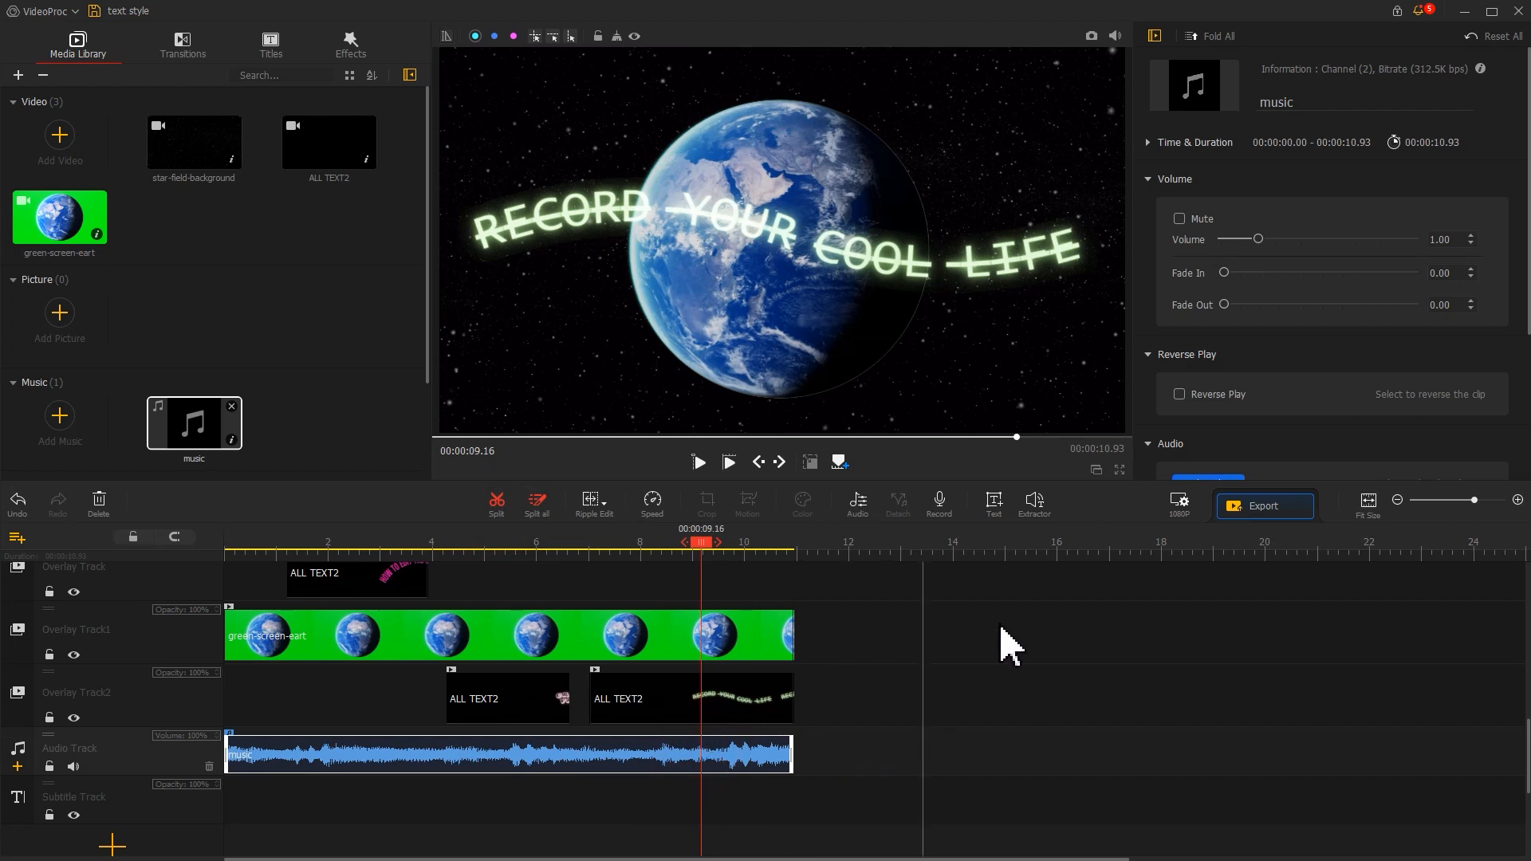
left_click_drag(1224, 273, 1244, 274)
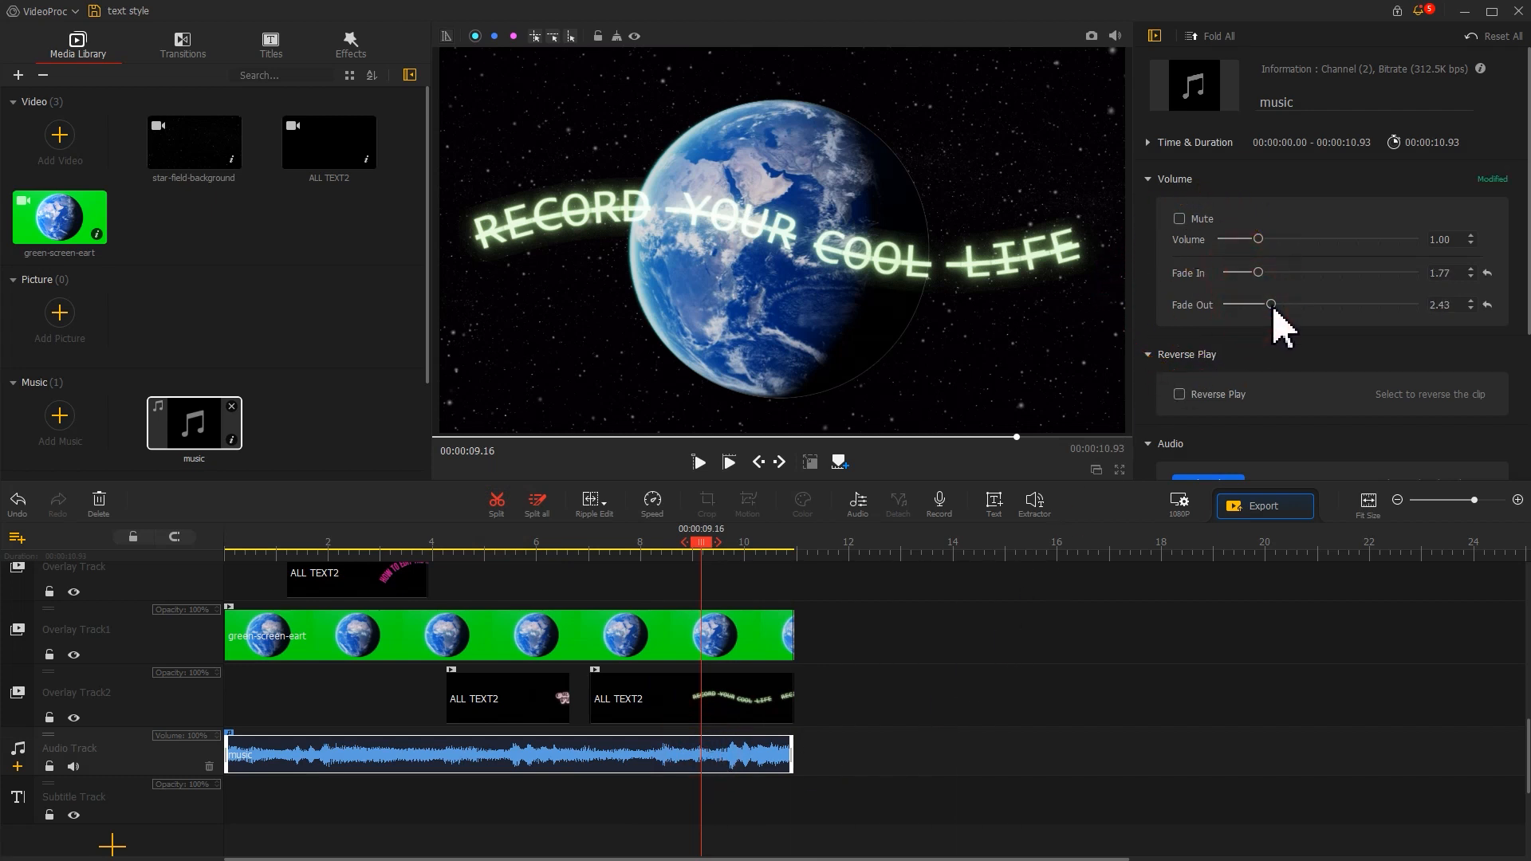
Step: Play the finished composition from the beginning to check the text, earth and music together
left_click(187, 566)
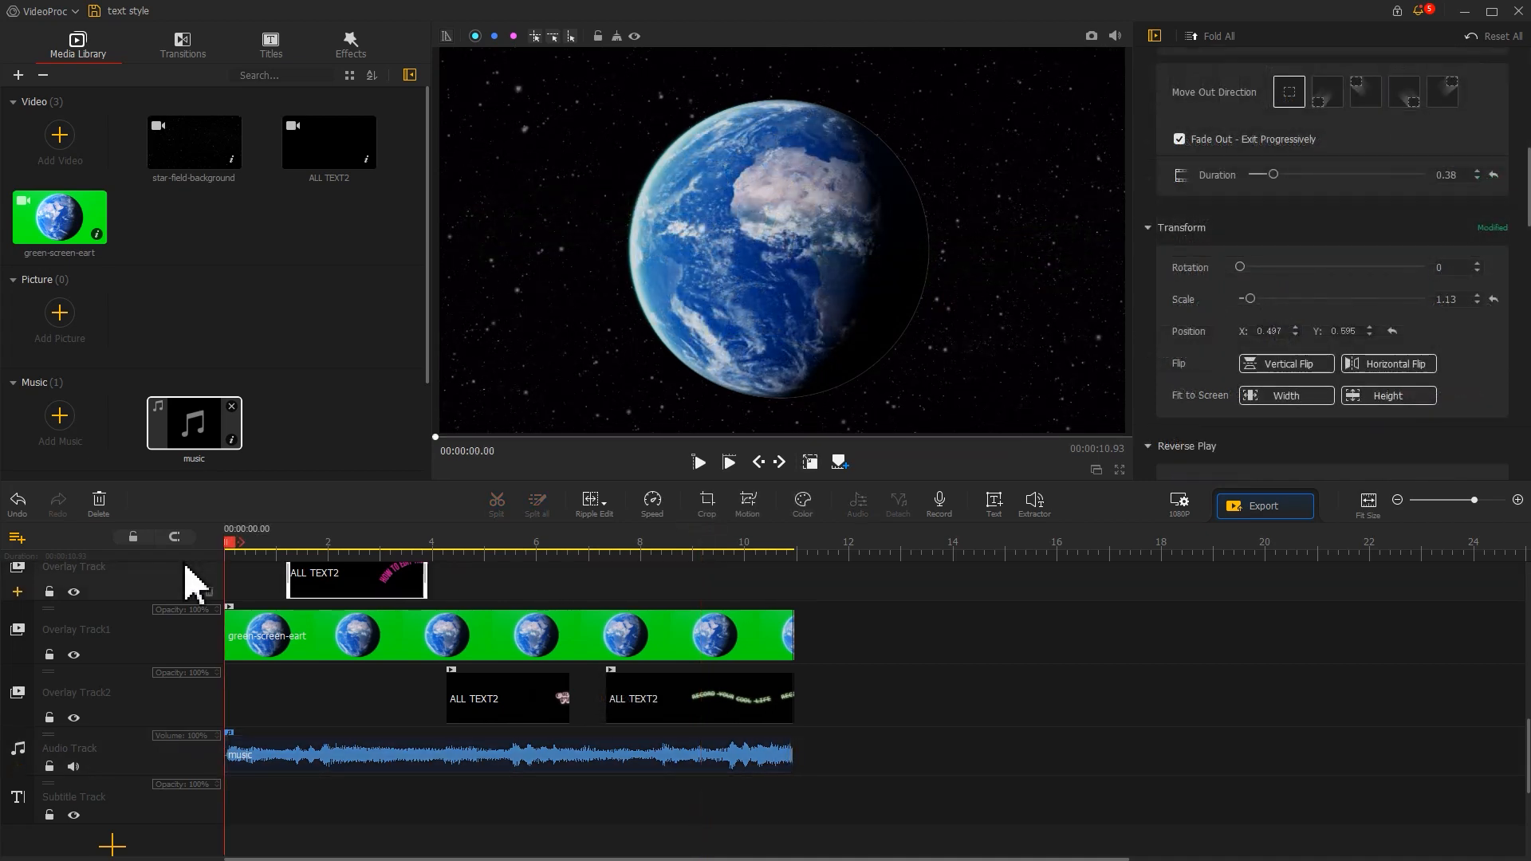
key("space")
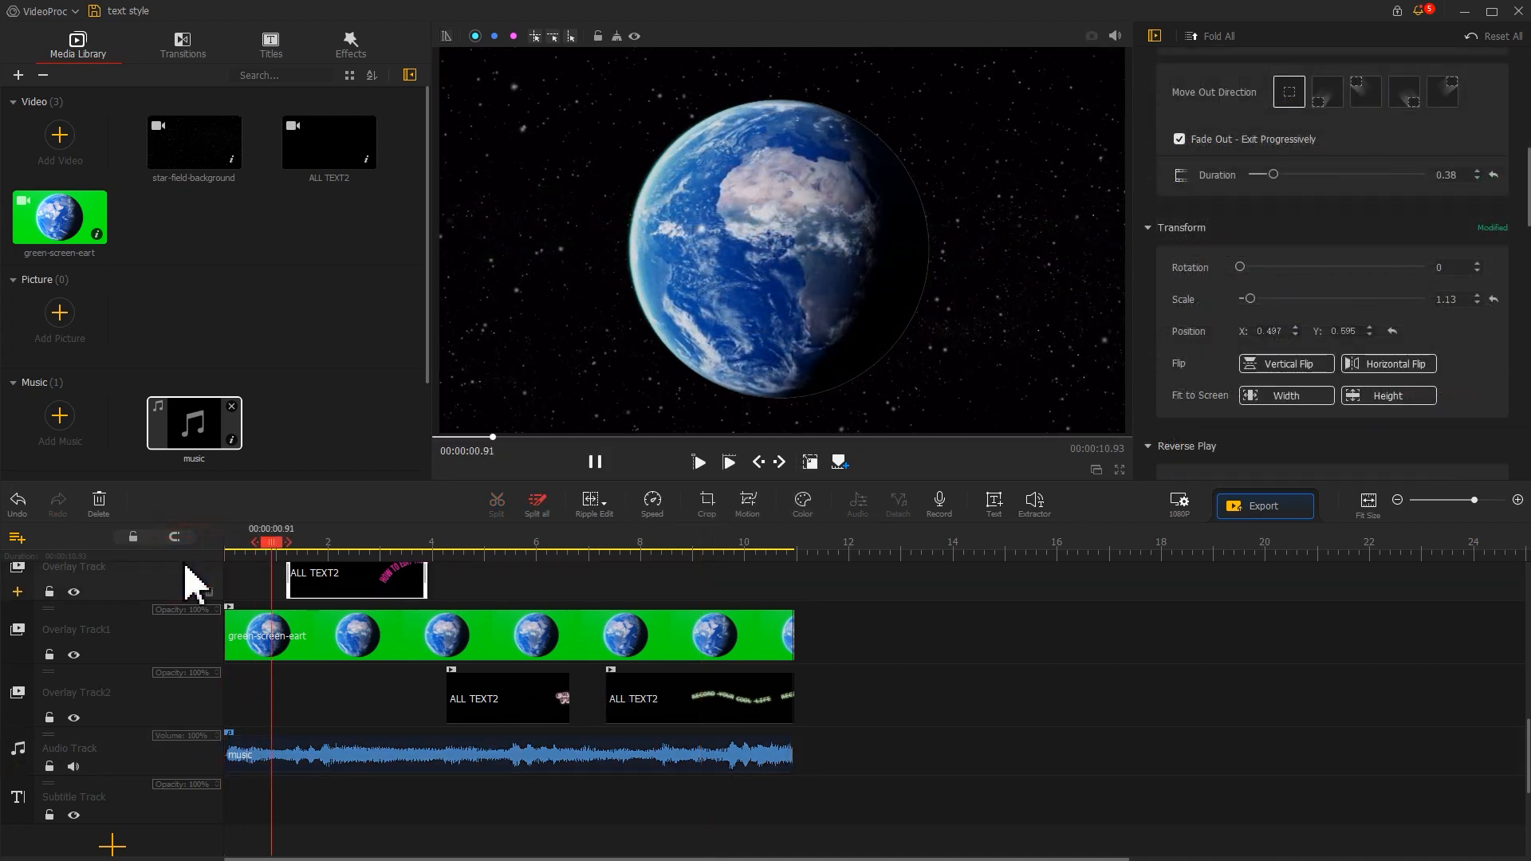